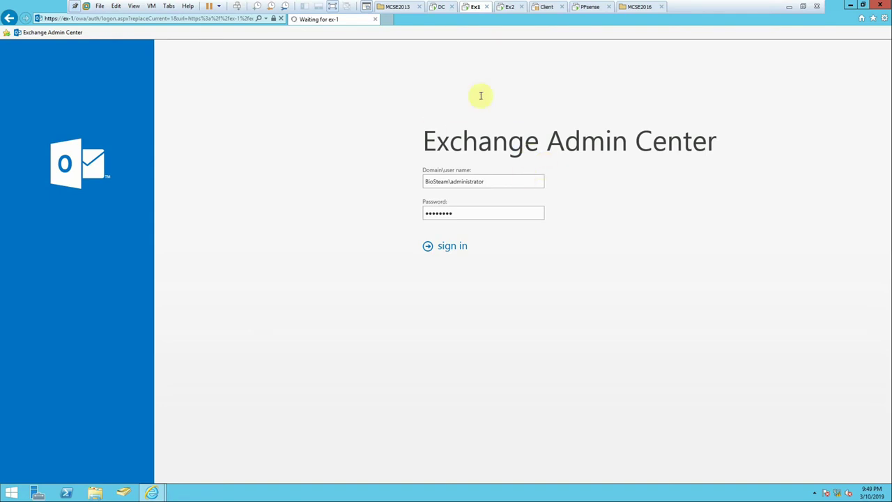
Sign in to the Exchange admin center on Ex2 with the filled-in credentials, maximize its browser window and check the sign-in on Ex1
left_click(505, 8)
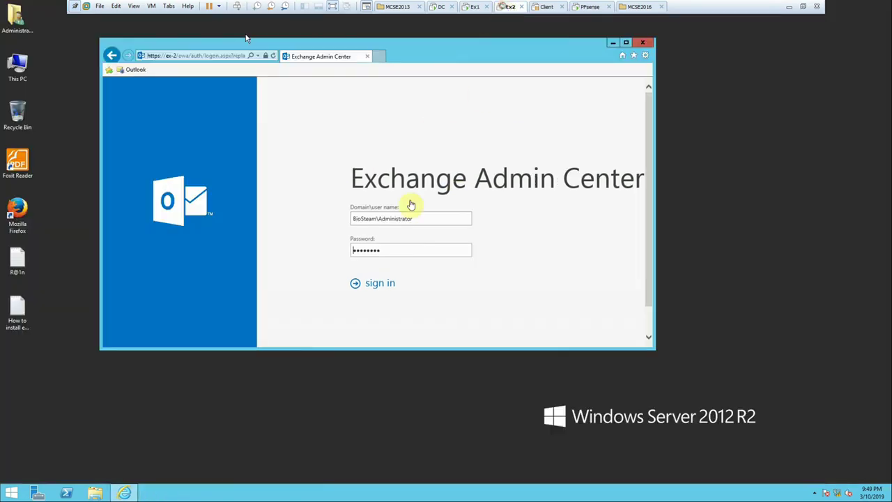
left_click(380, 285)
left_click(627, 43)
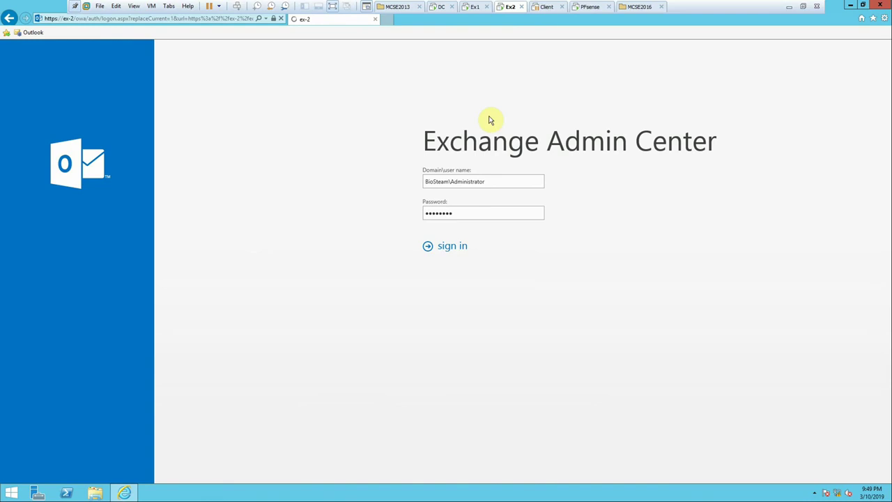
left_click(468, 7)
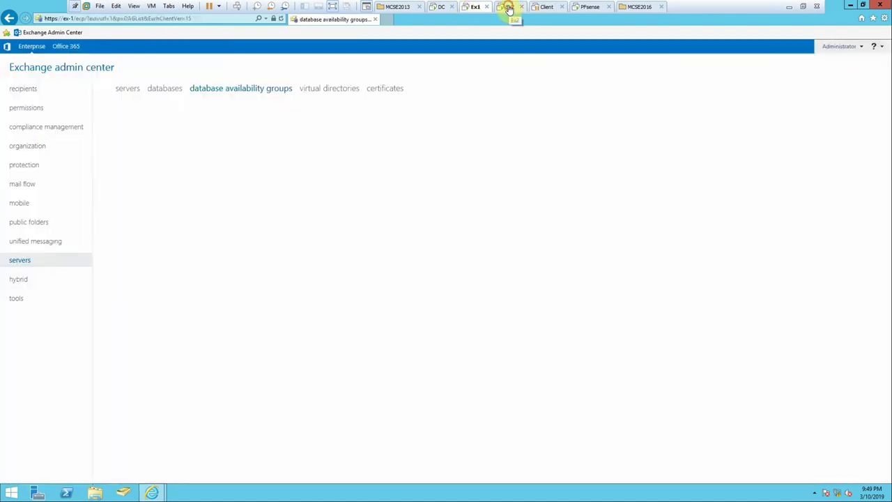
left_click(508, 7)
Resume the Client virtual machine and suspend the PFsense virtual machine
left_click(541, 8)
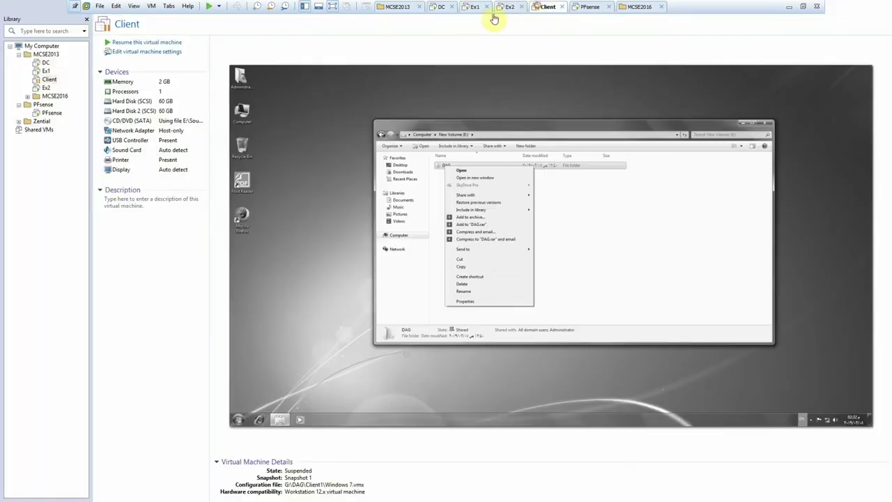
left_click(149, 42)
left_click(589, 7)
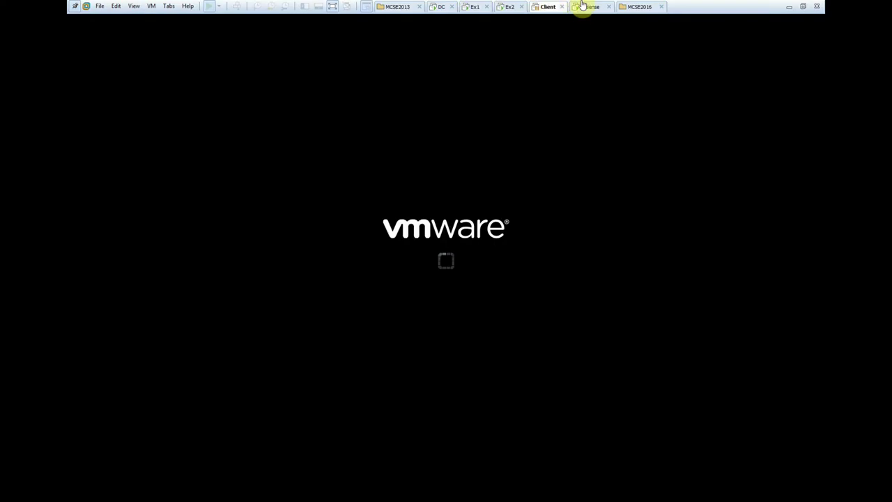
left_click(208, 6)
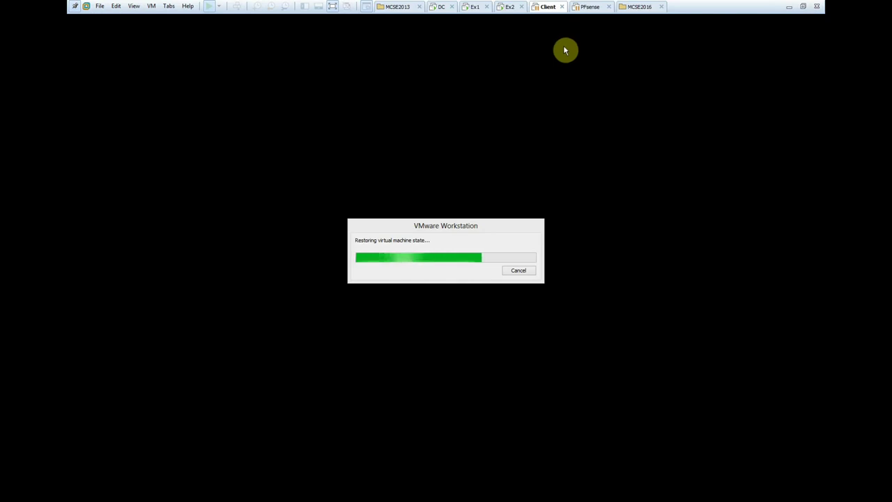
Show the list of mailbox databases in the Exchange admin center on Ex2
left_click(464, 7)
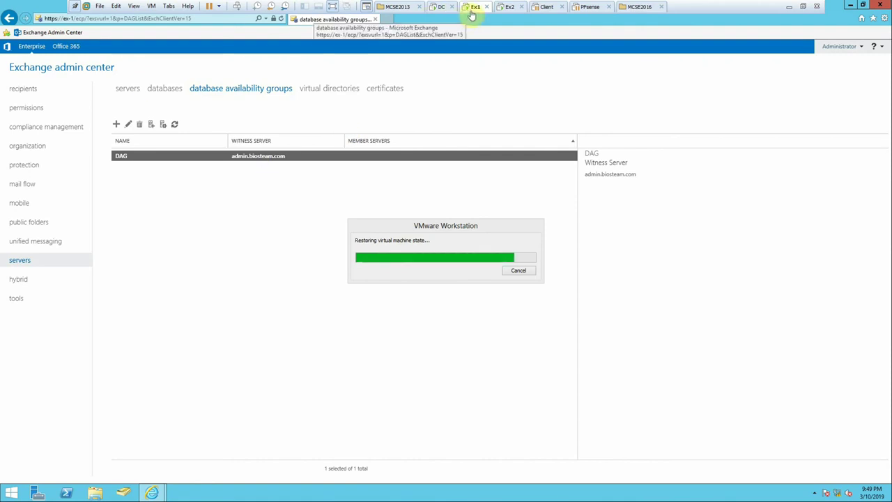
left_click(509, 8)
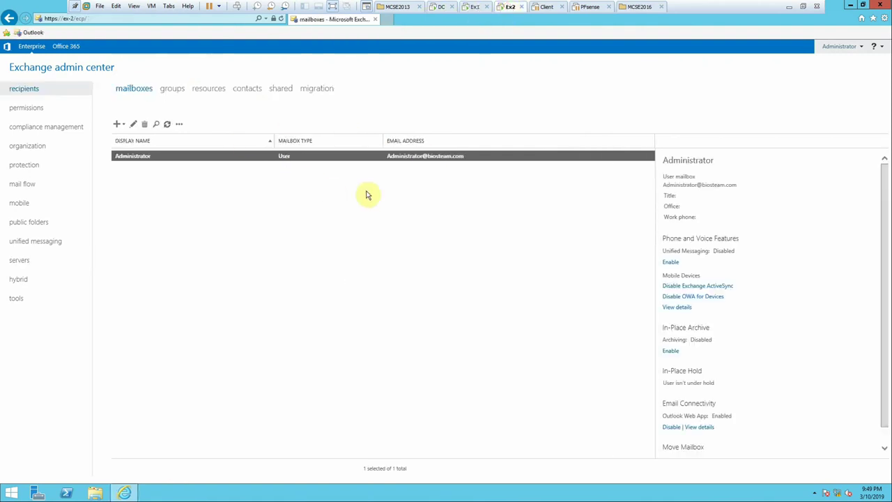
left_click(21, 262)
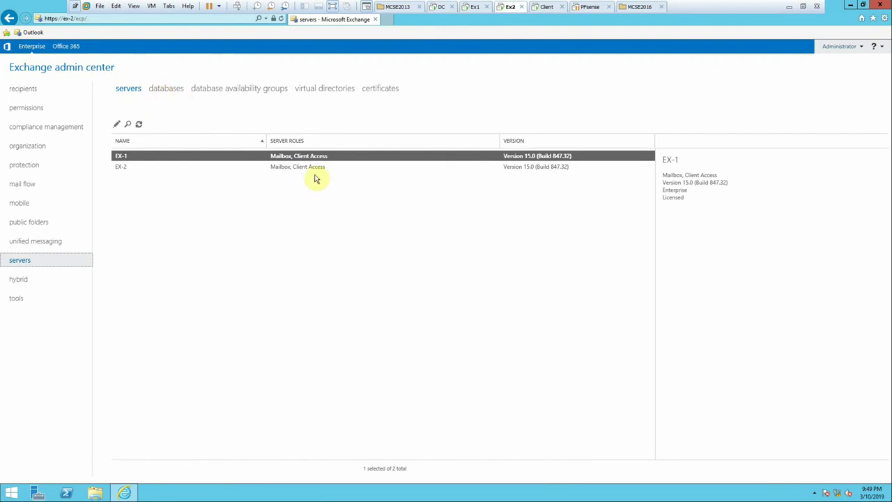
left_click(163, 89)
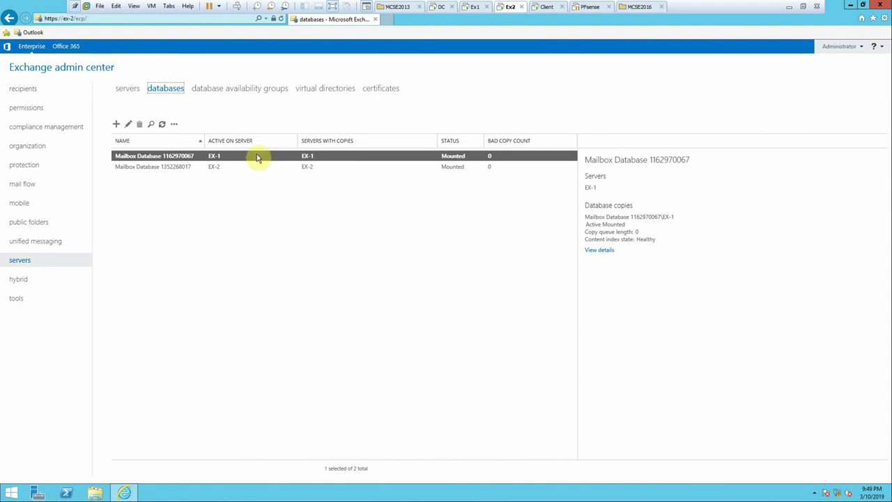
On Ex1, create a mailbox database named BD-1 on server EX-1 with the default paths and mounting enabled
left_click(475, 9)
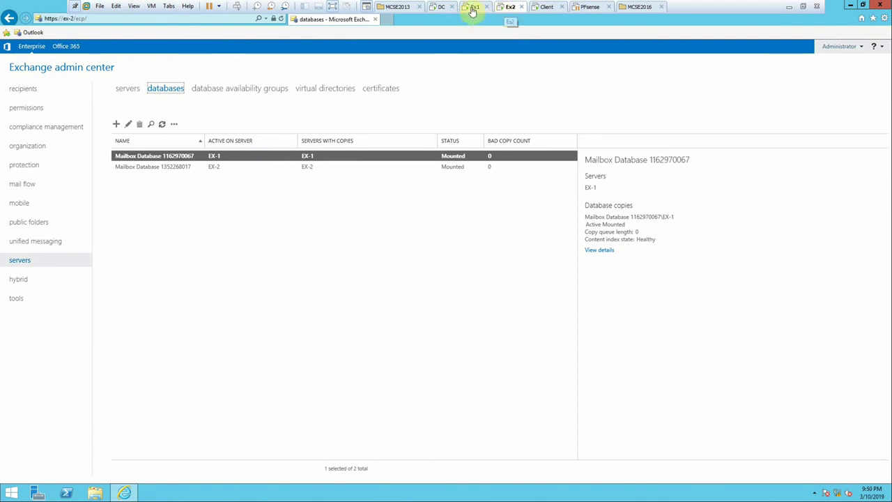
left_click(166, 91)
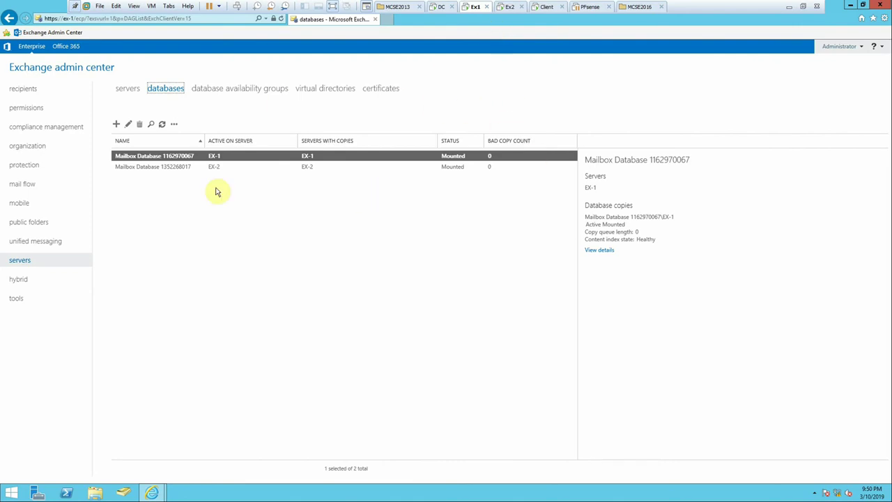
left_click(142, 125)
left_click(412, 179)
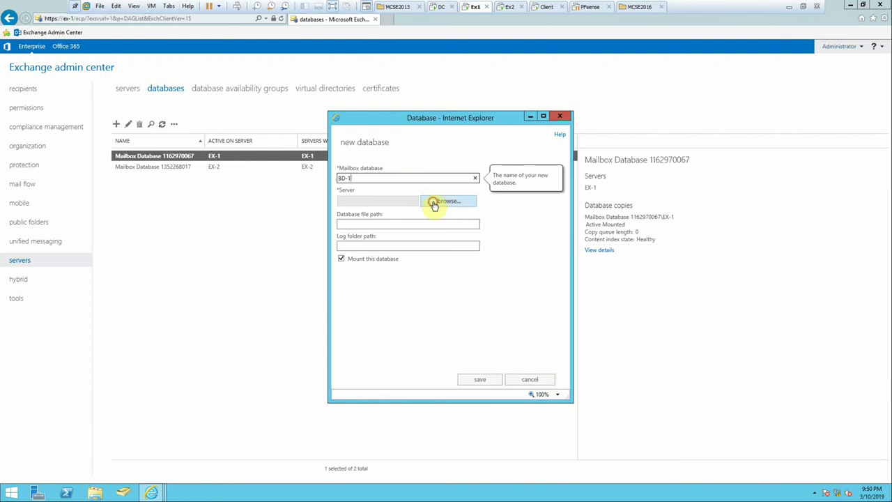
left_click(434, 202)
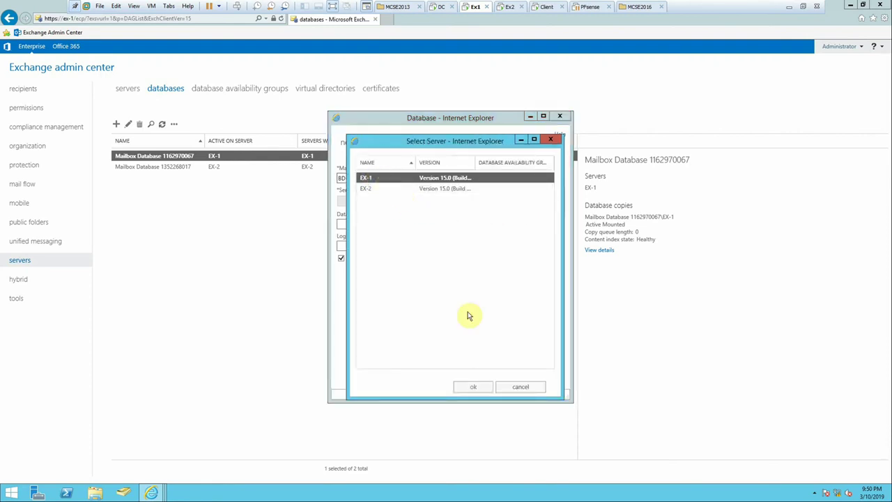
left_click(478, 386)
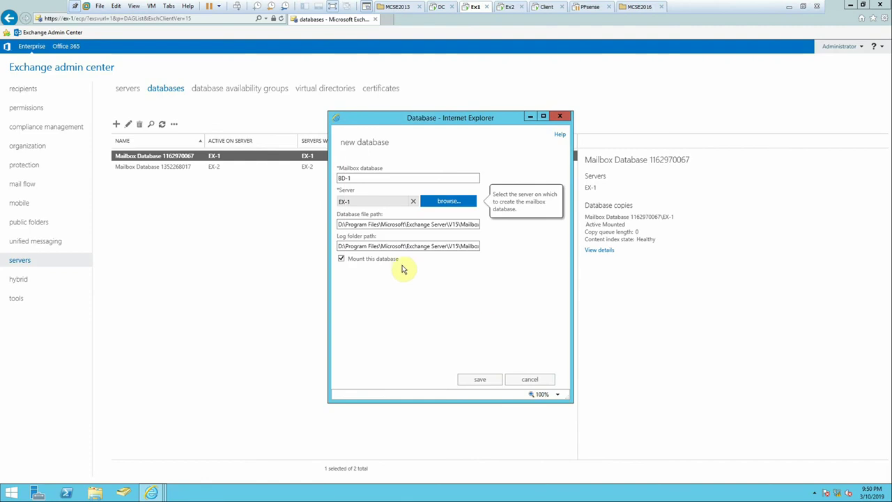
left_click(477, 379)
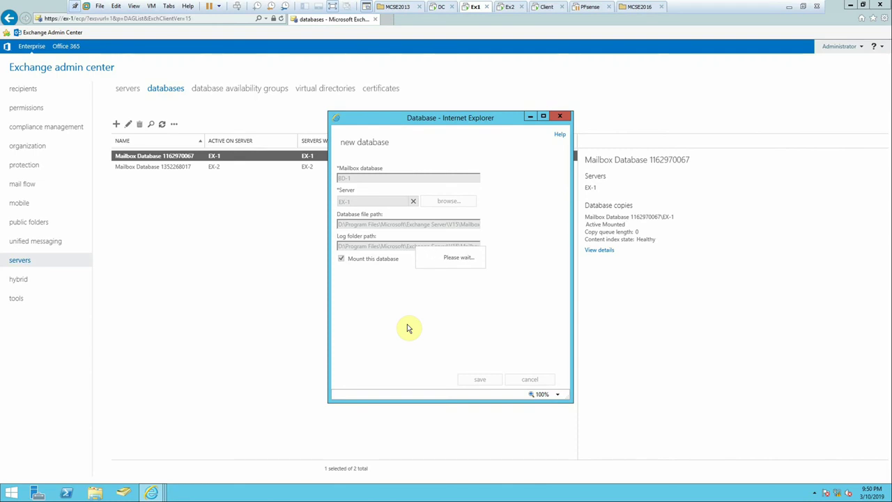
On Ex2, create a mailbox database named DB-2 on server EX-2 with the default paths and mounting enabled
left_click(504, 9)
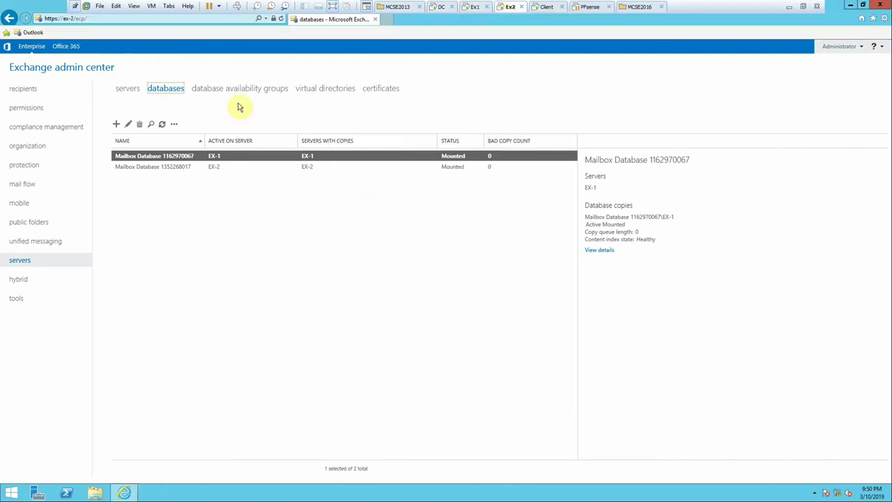
left_click(118, 125)
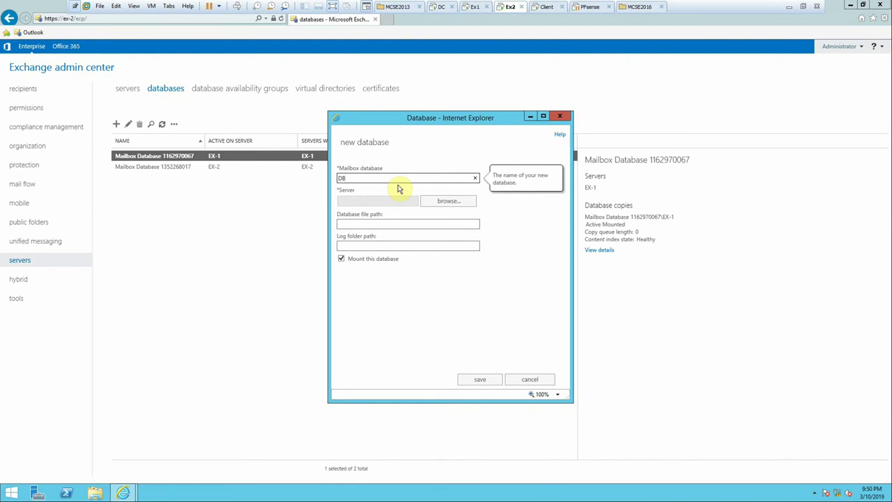
left_click(450, 201)
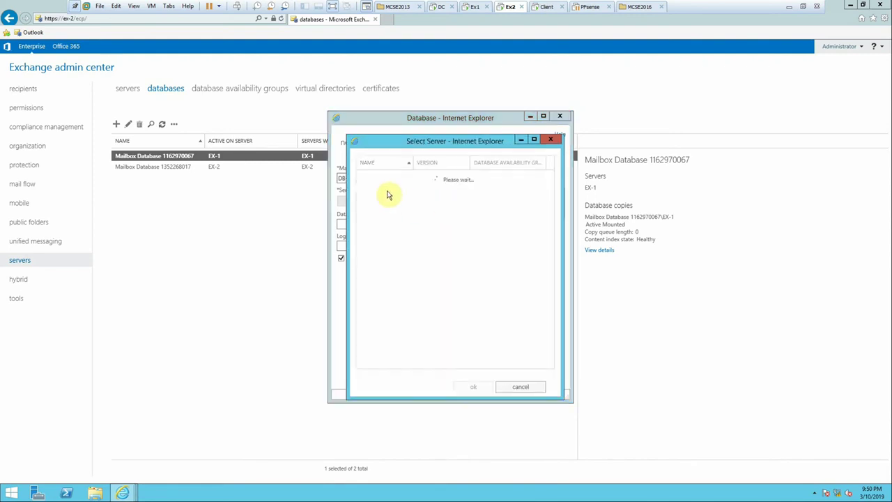
left_click(369, 190)
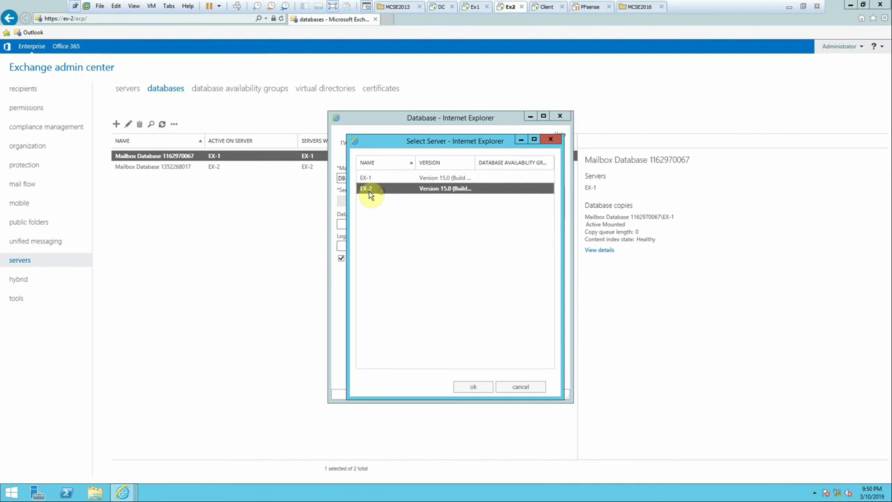
left_click(477, 387)
left_click(476, 379)
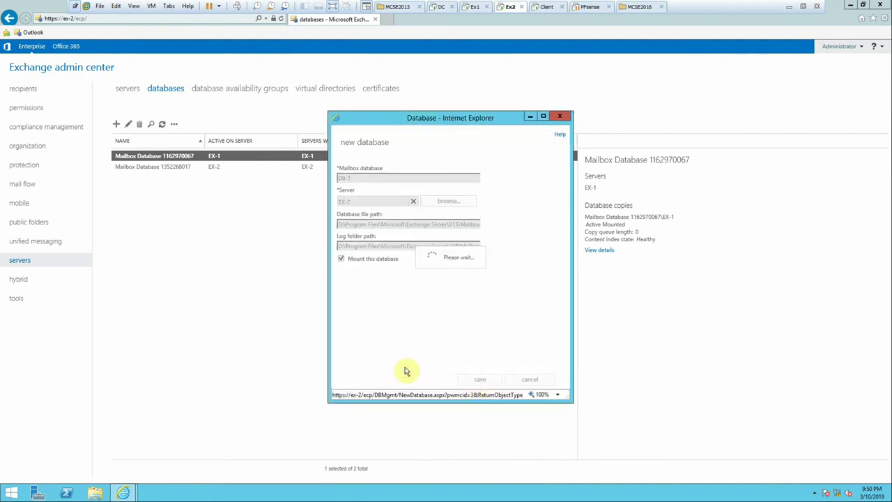
Check the progress of both database creations on Ex1 and Ex2 and close out each one when it finishes
left_click(471, 7)
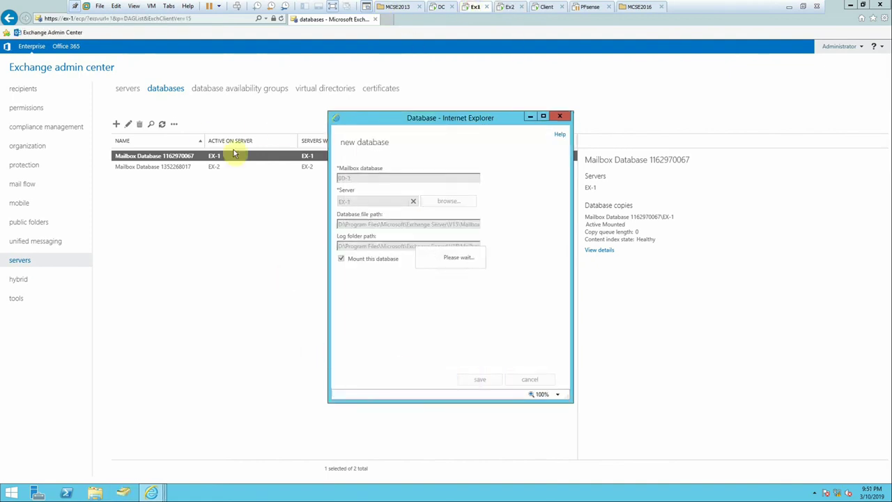
left_click(510, 8)
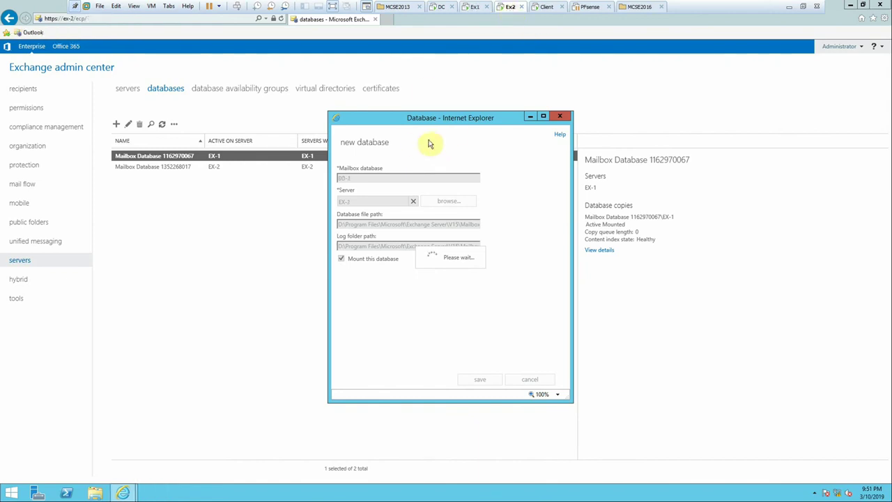
left_click(474, 7)
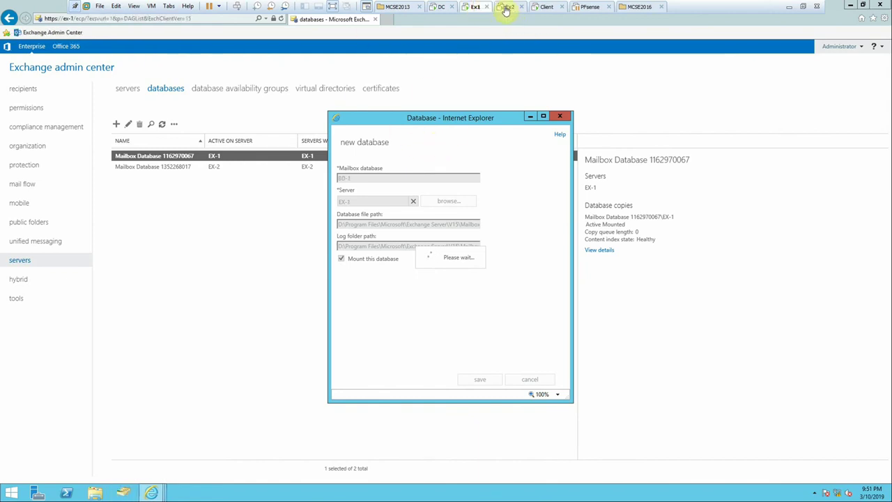
left_click(506, 8)
left_click(472, 8)
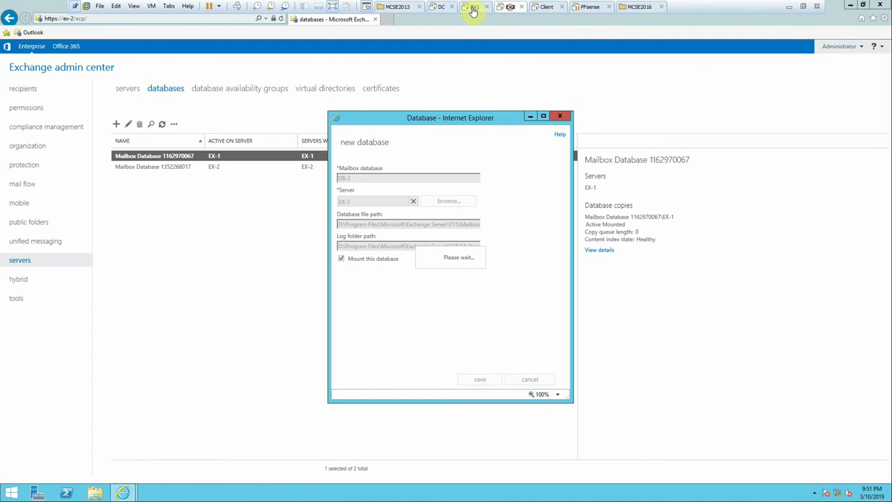
left_click(496, 302)
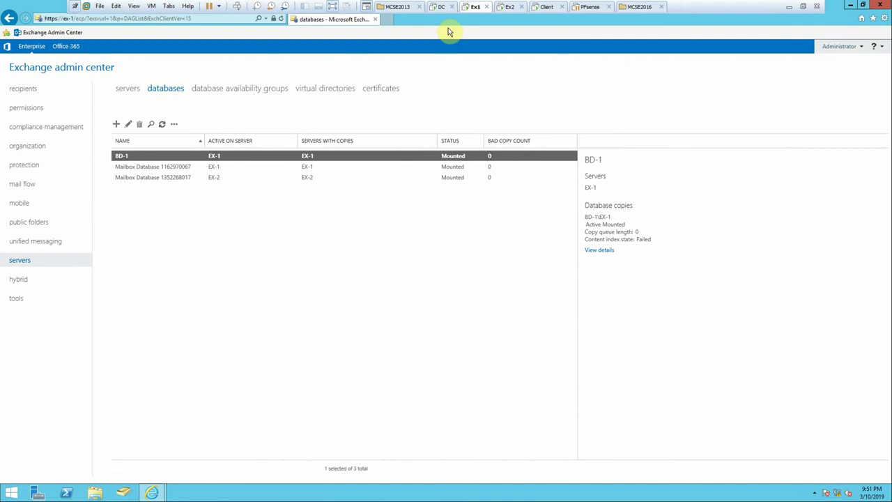
left_click(506, 8)
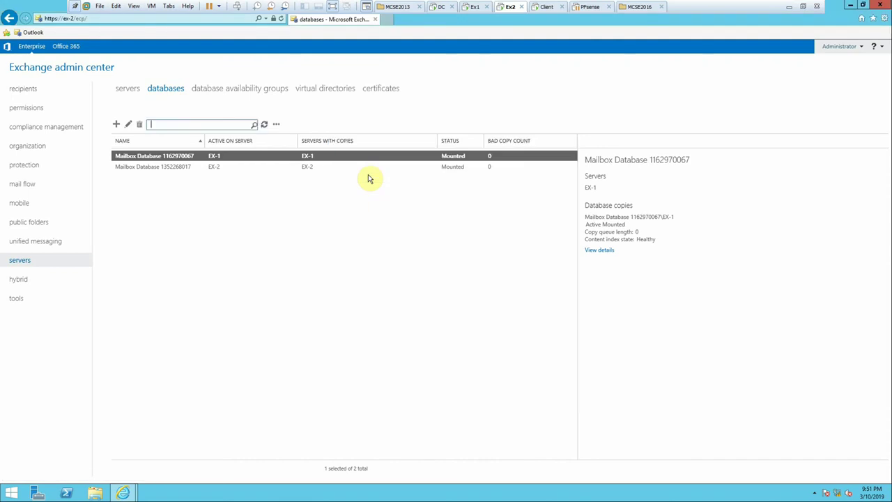
left_click(499, 300)
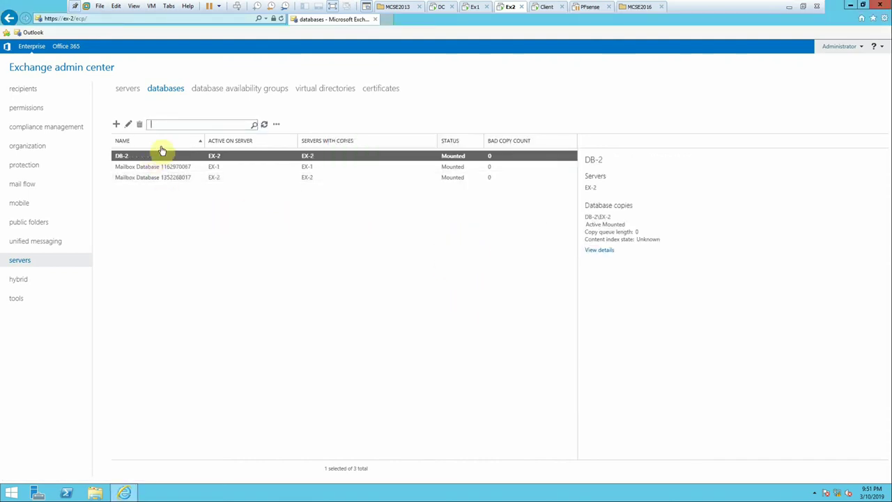
Refresh the database list on Ex2 and inspect the copy details of BD-1 and DB-2
left_click(264, 124)
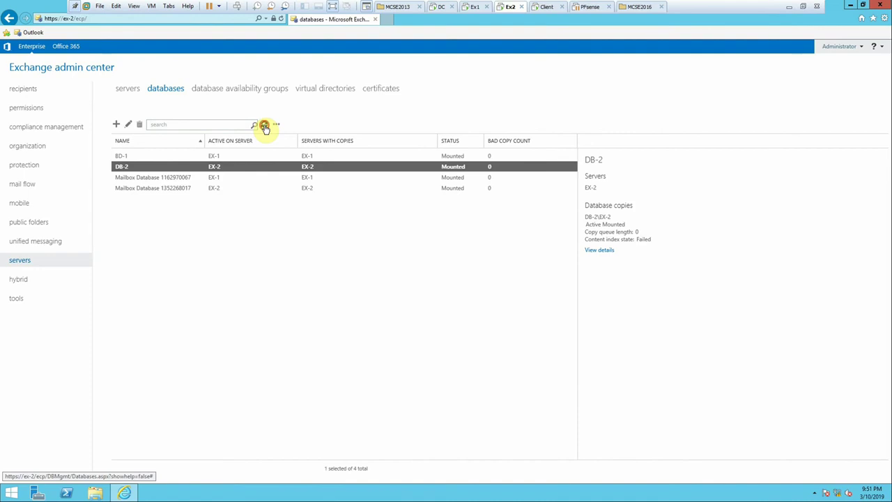
left_click(310, 158)
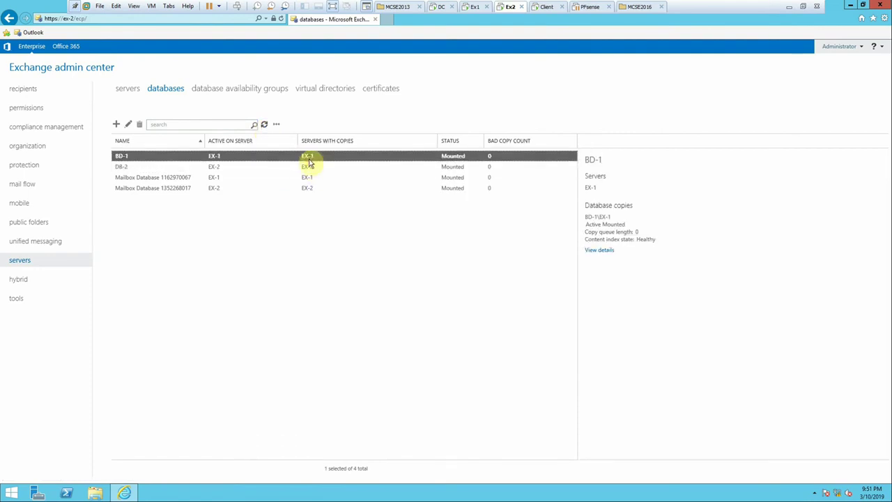
left_click(311, 168)
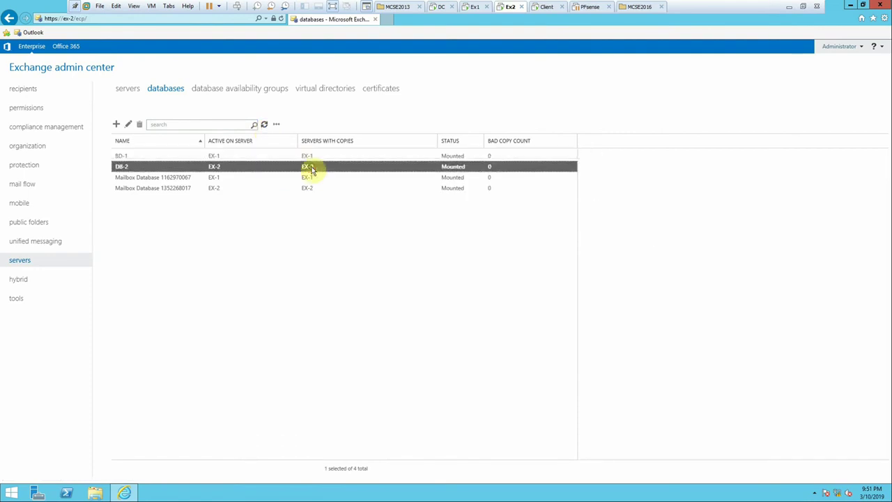
Refresh the database list on Ex1 and compare which servers hold copies of DB-2 and BD-1
left_click(474, 7)
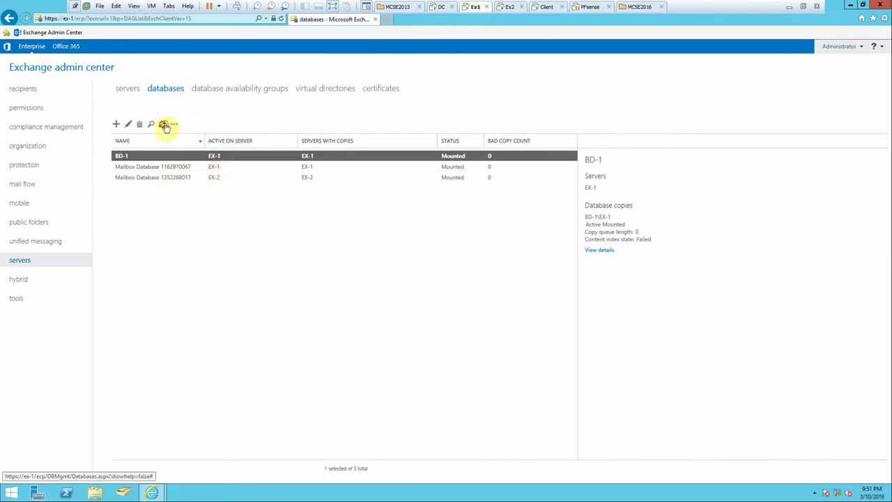
left_click(163, 124)
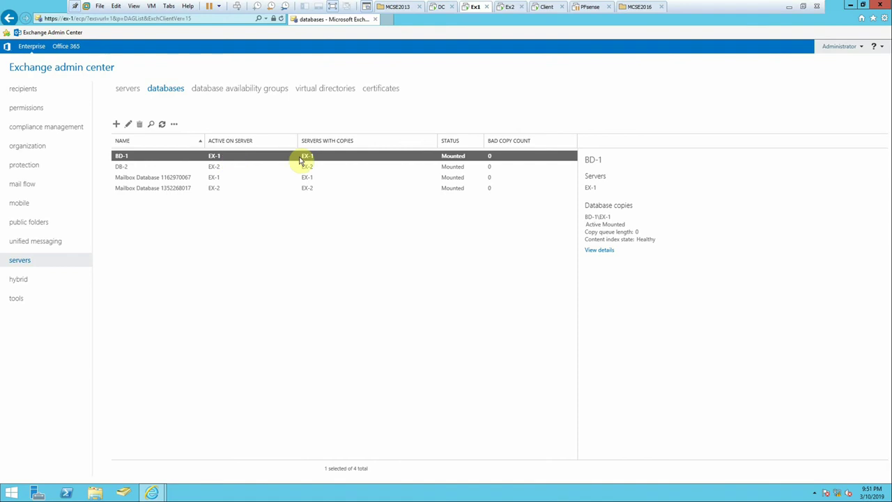
left_click(176, 168)
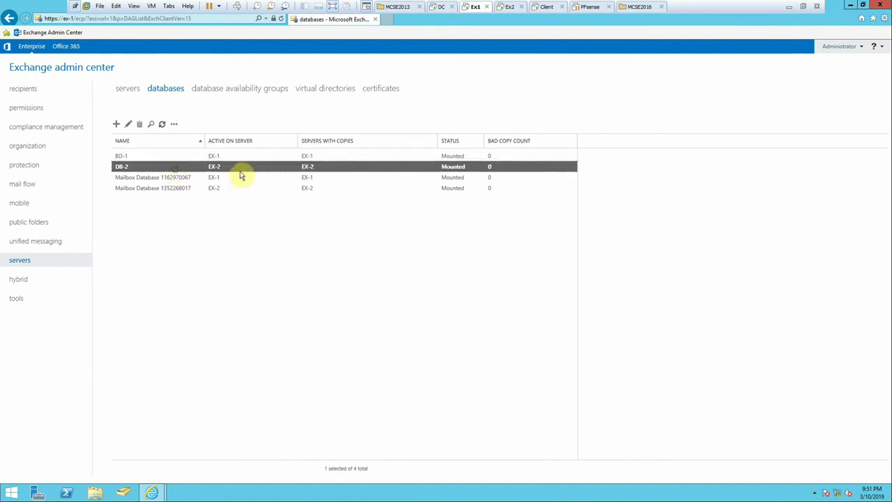
left_click(313, 157)
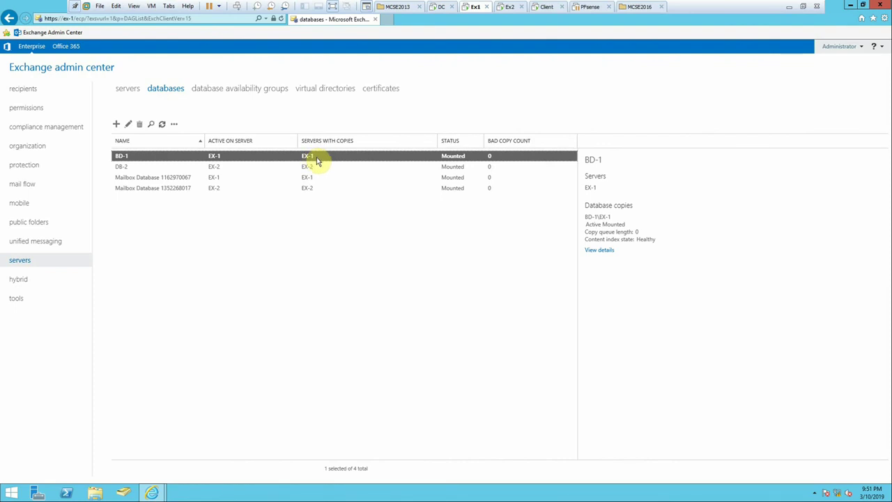
Delete the existing database availability group DAG on Ex1 and check the database availability group list on Ex2
left_click(311, 170)
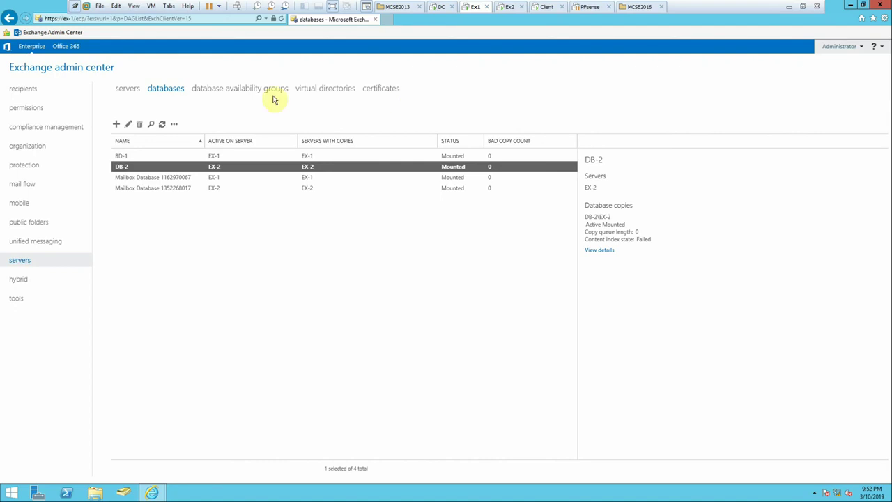
left_click(239, 91)
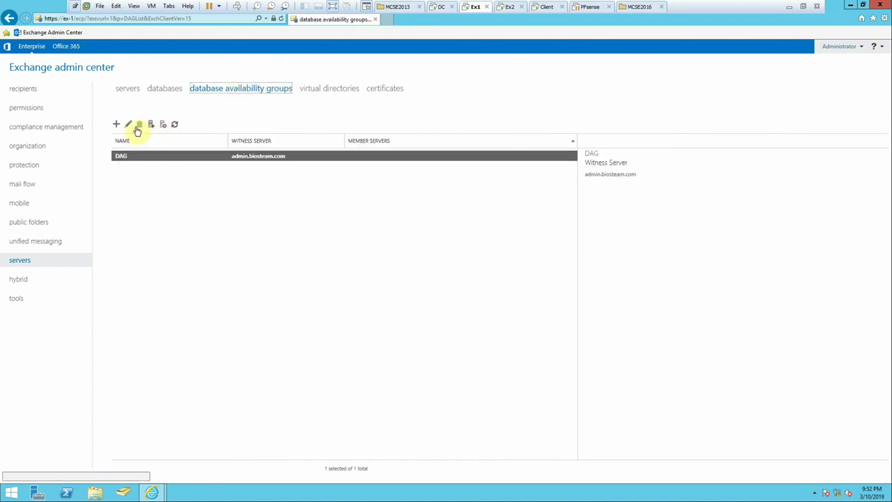
left_click(140, 126)
left_click(455, 306)
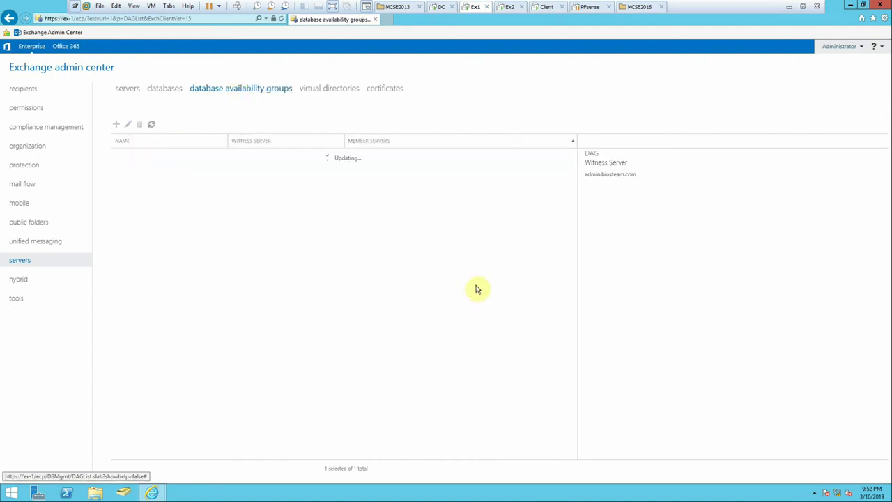
left_click(502, 8)
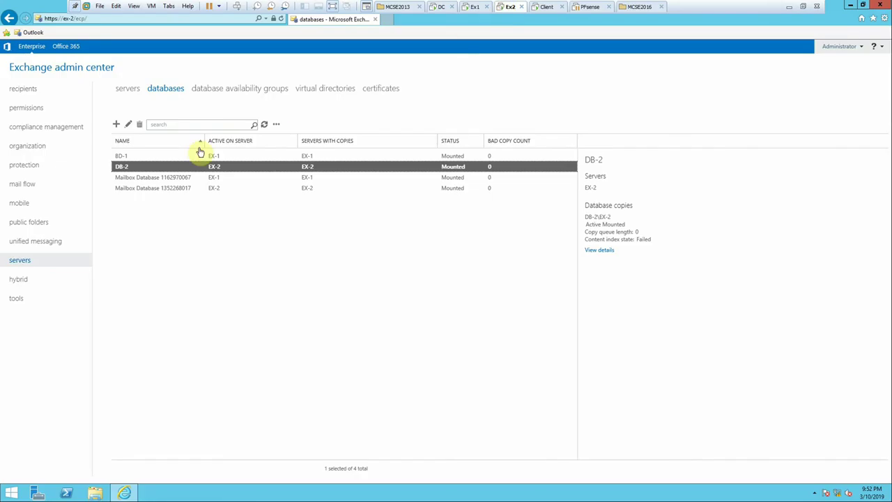
left_click(215, 90)
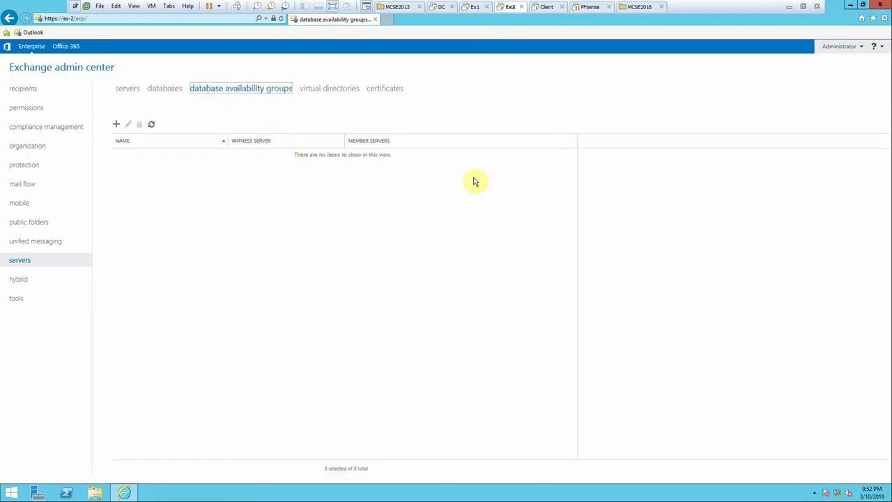
On the DC machine, launch Active Directory Users and Computers with dsa.msc and turn its maximized view into a larger floating window
left_click(443, 8)
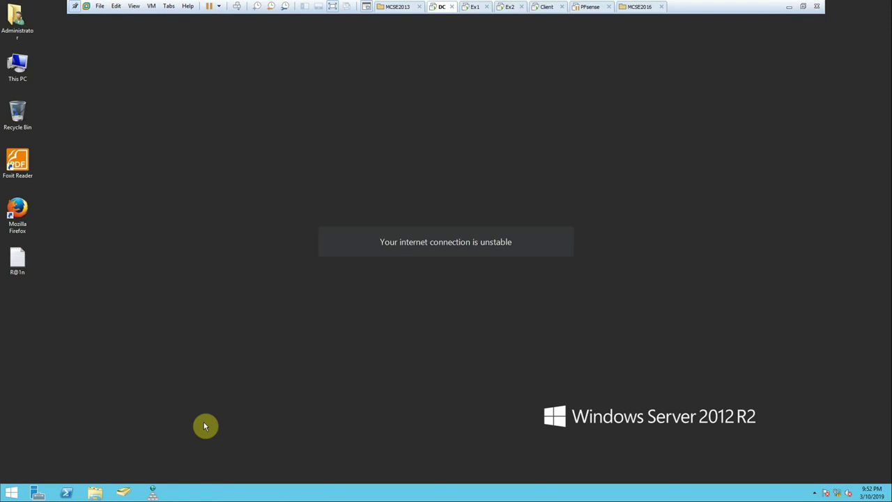
key("super+r")
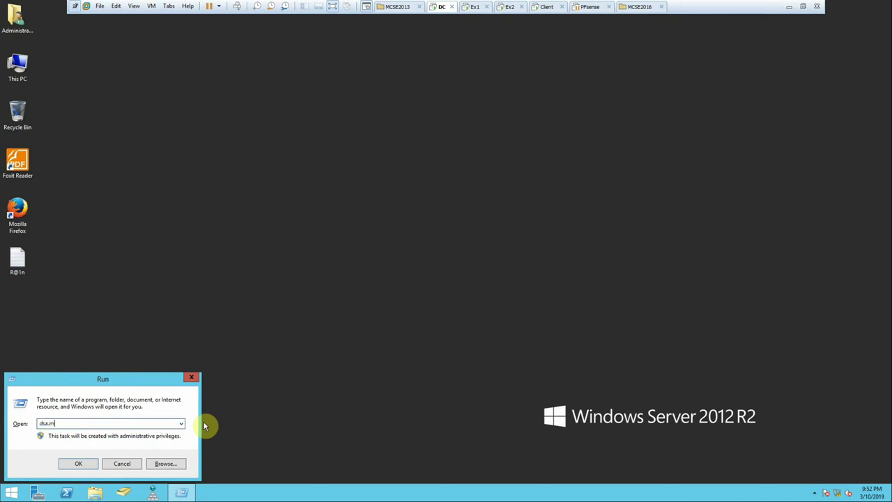
type("dsa.msc")
key("Return")
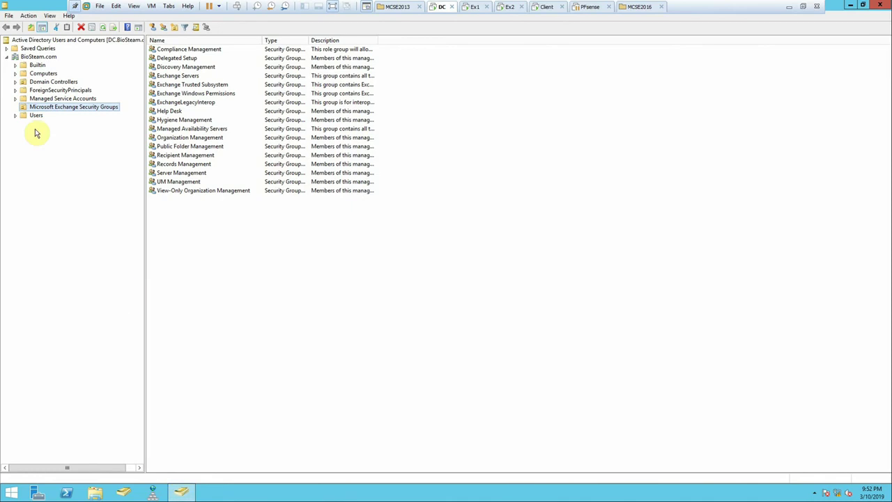
double_click(29, 8)
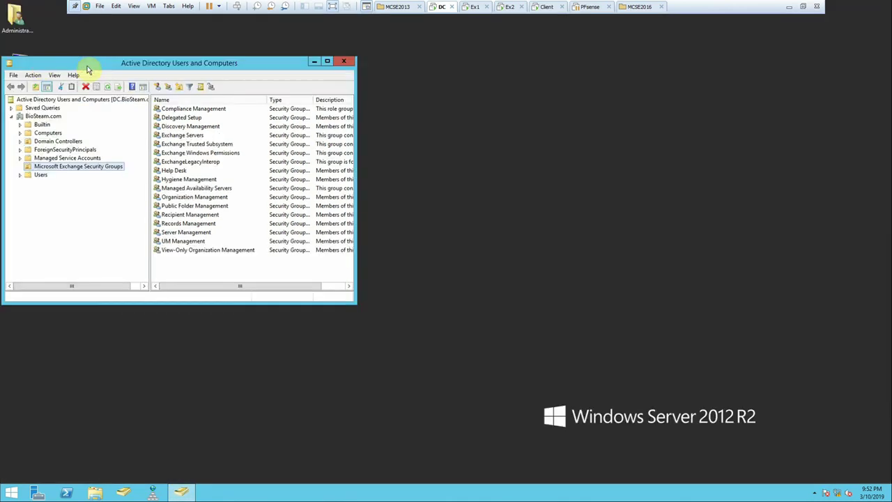
left_click_drag(355, 303, 661, 443)
left_click_drag(295, 65, 348, 64)
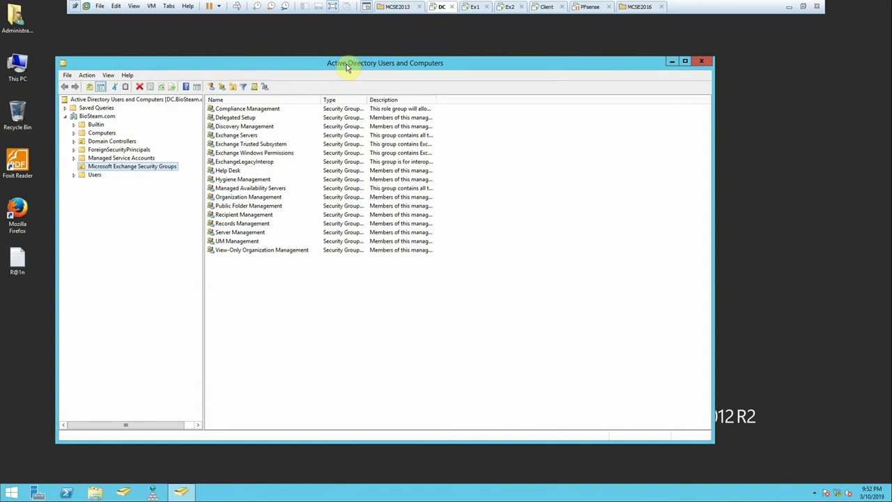
Delete the computer account named DAG from the Computers container of BioSteam.com
left_click(102, 133)
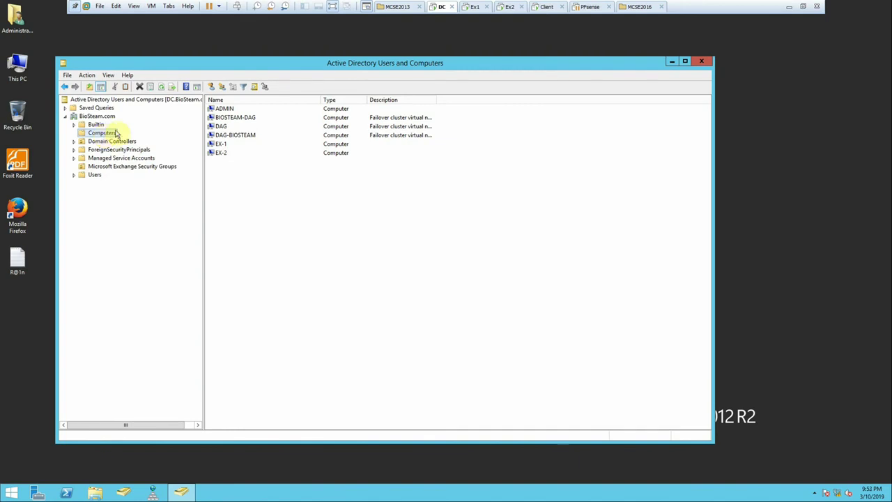
right_click(233, 177)
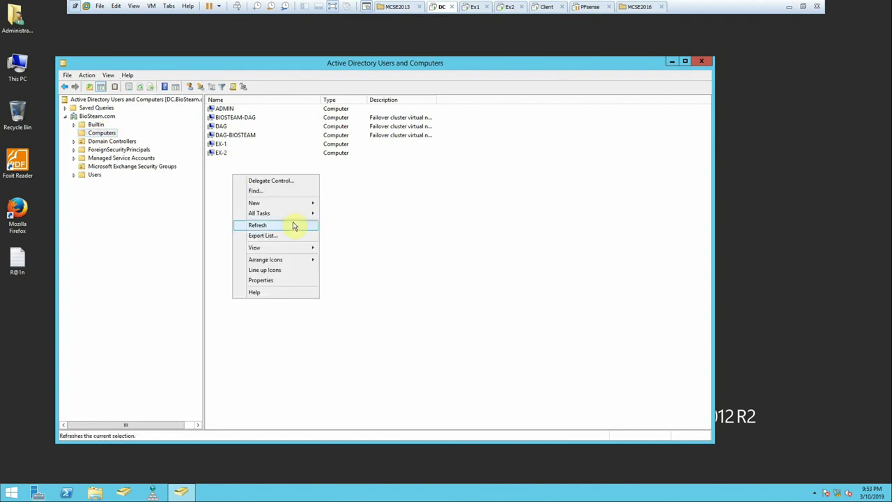
left_click(401, 205)
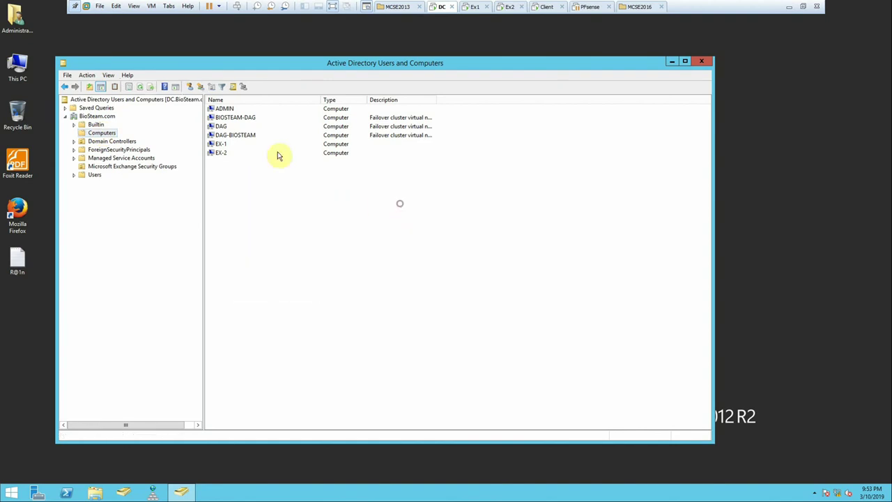
left_click(225, 127)
left_click(223, 134)
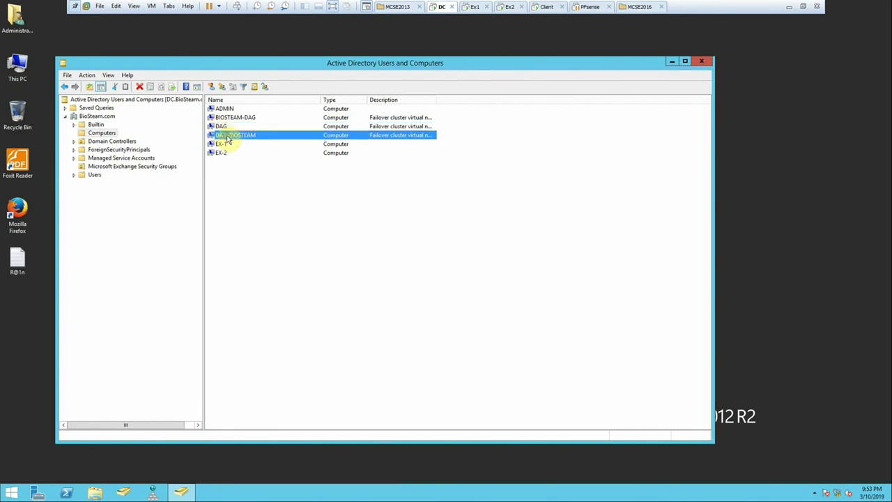
left_click(218, 127)
right_click(219, 128)
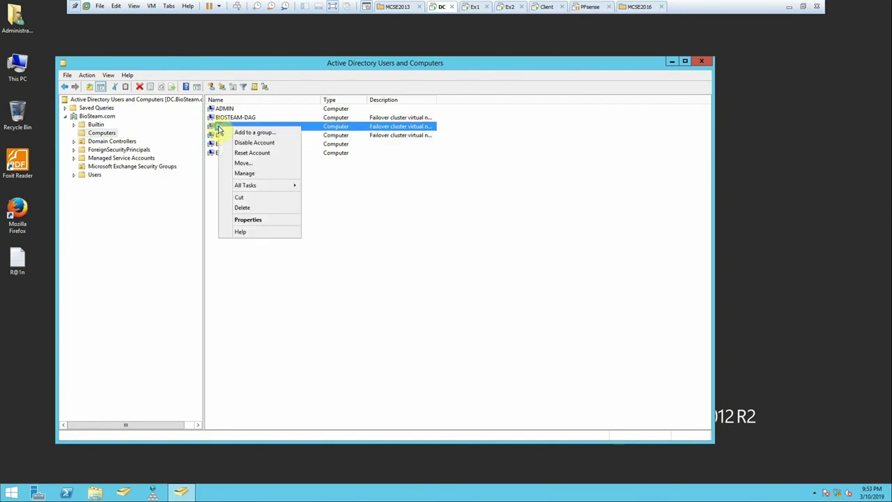
left_click(244, 208)
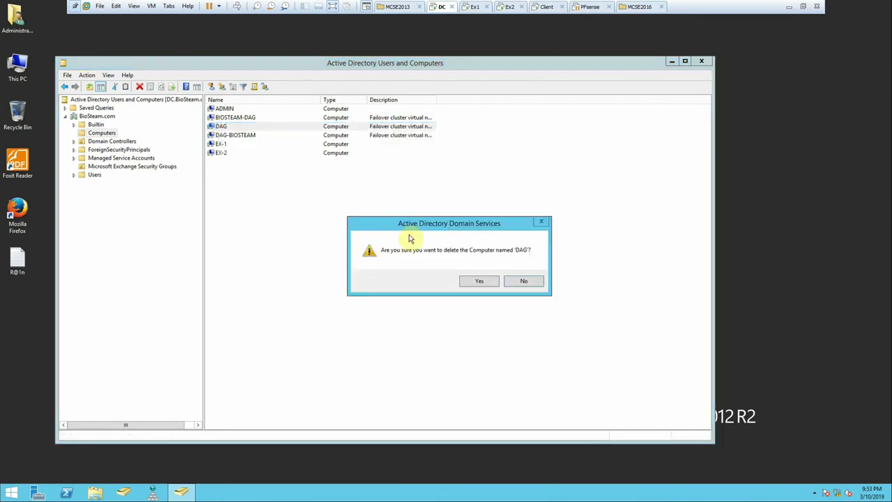
left_click(480, 279)
Delete the DAG-BIOSTEAM computer account from the Computers container
right_click(221, 129)
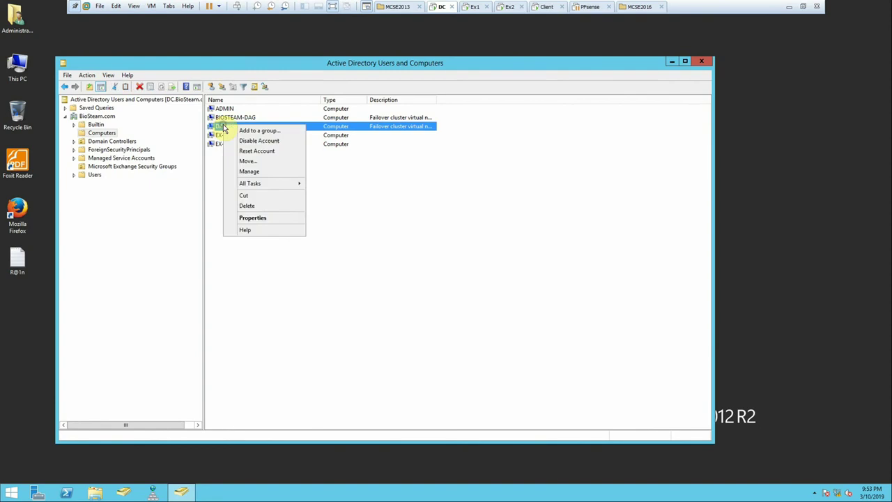
left_click(252, 206)
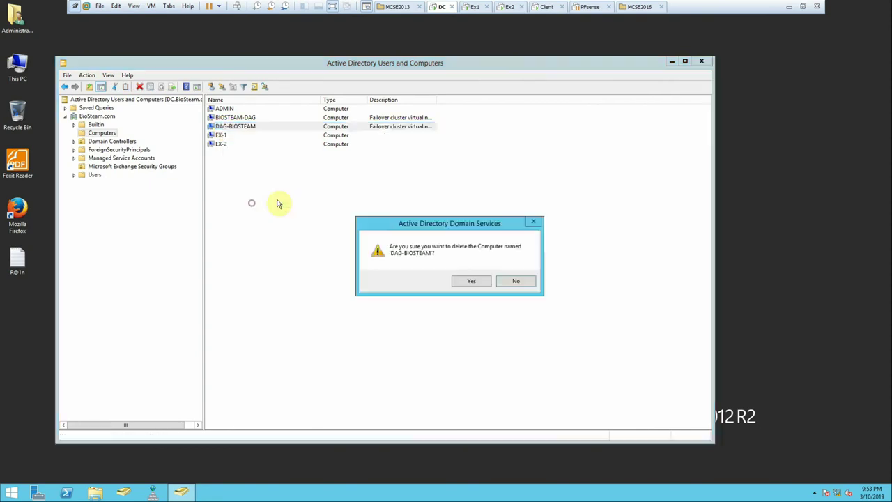
left_click(457, 280)
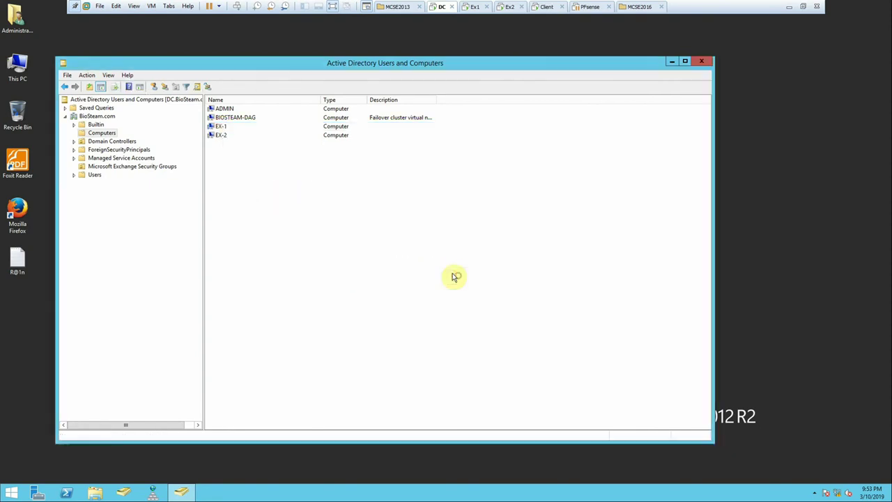
Create a new computer account named Dag01 in the Computers container with the default settings
right_click(244, 175)
mouse_move(304, 203)
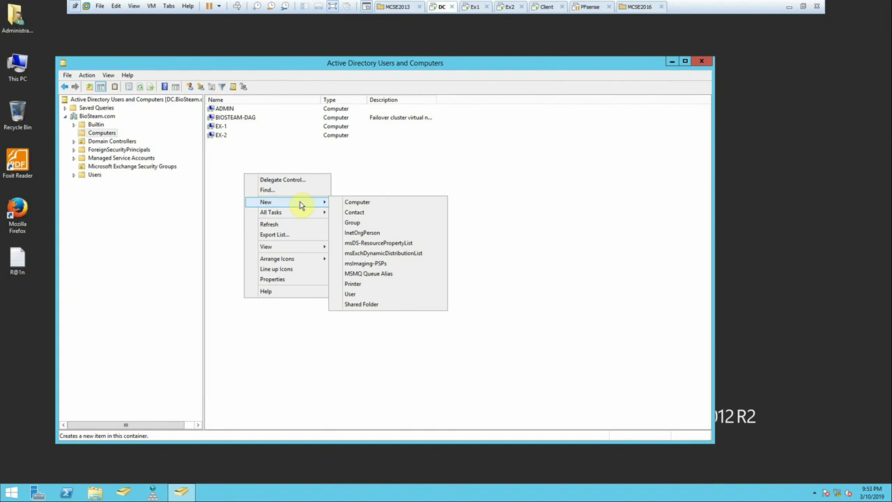
left_click(350, 202)
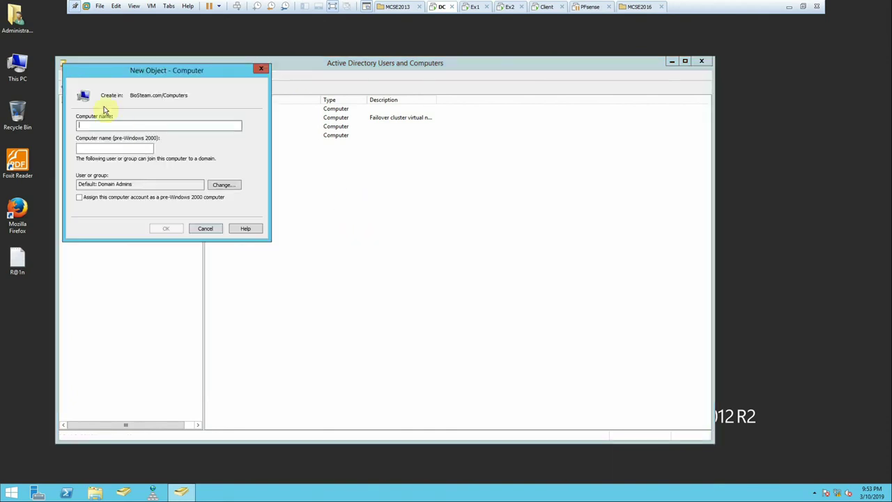
left_click_drag(124, 74, 338, 165)
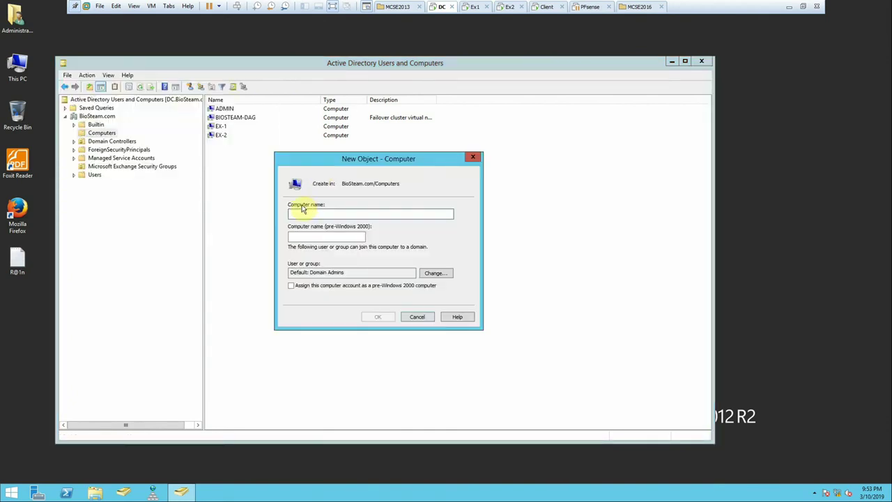
type("Dag01")
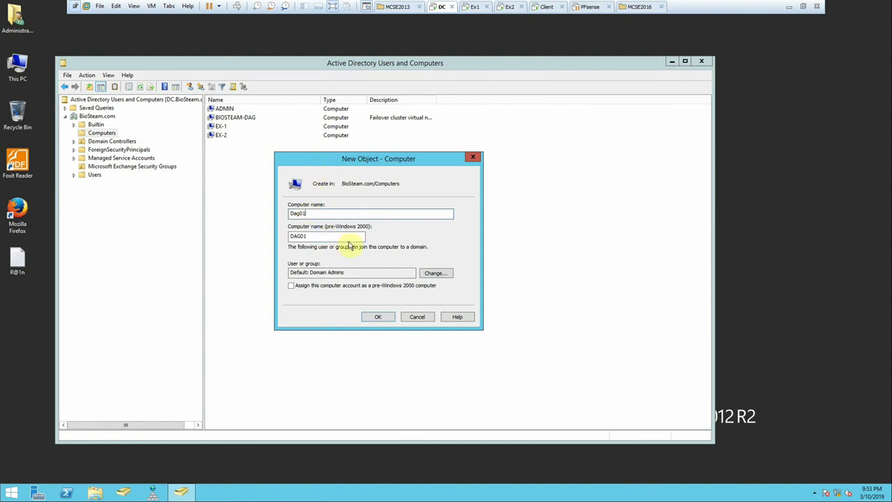
left_click(378, 317)
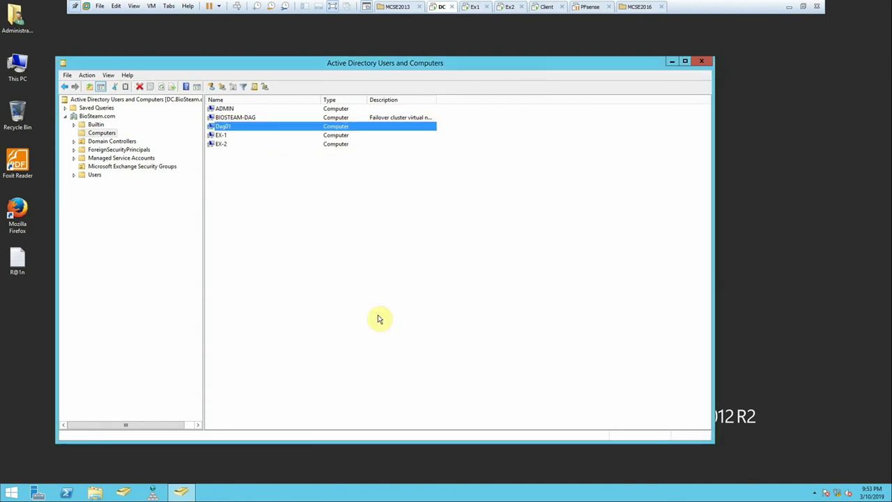
Enable Advanced Features in the directory view and open the security settings of the Dag01 computer account
left_click(107, 75)
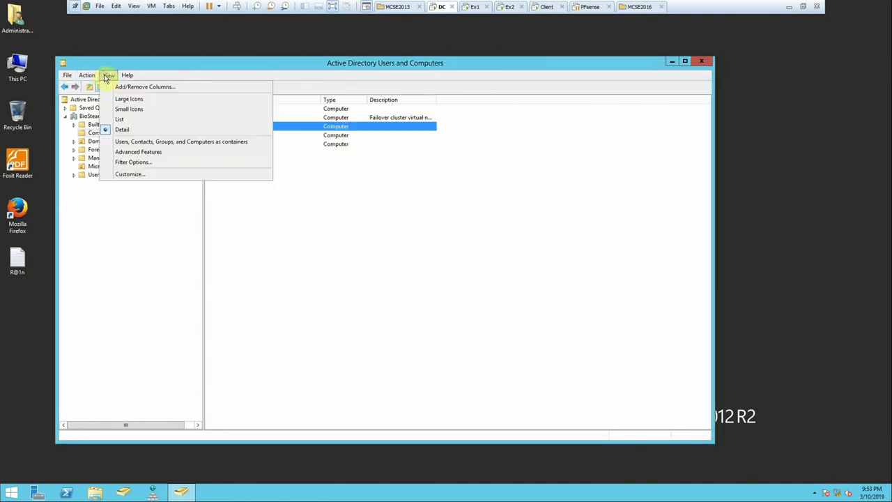
left_click(145, 152)
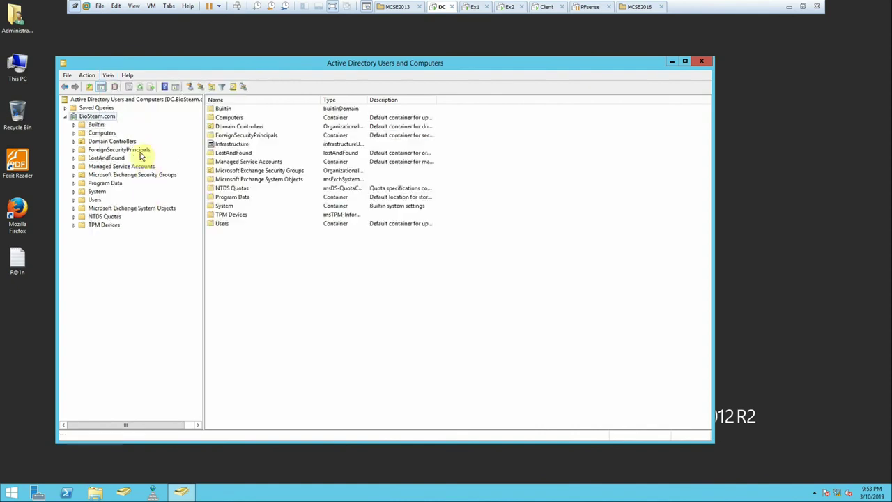
left_click(101, 134)
left_click(224, 127)
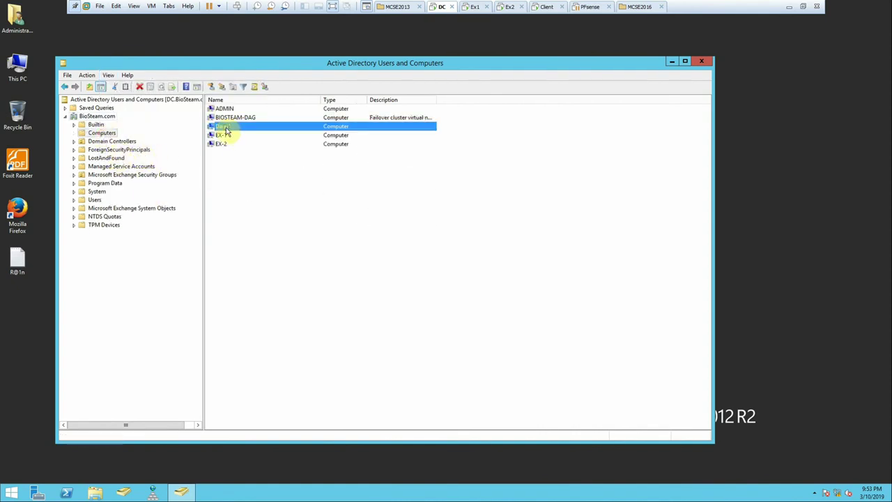
right_click(226, 130)
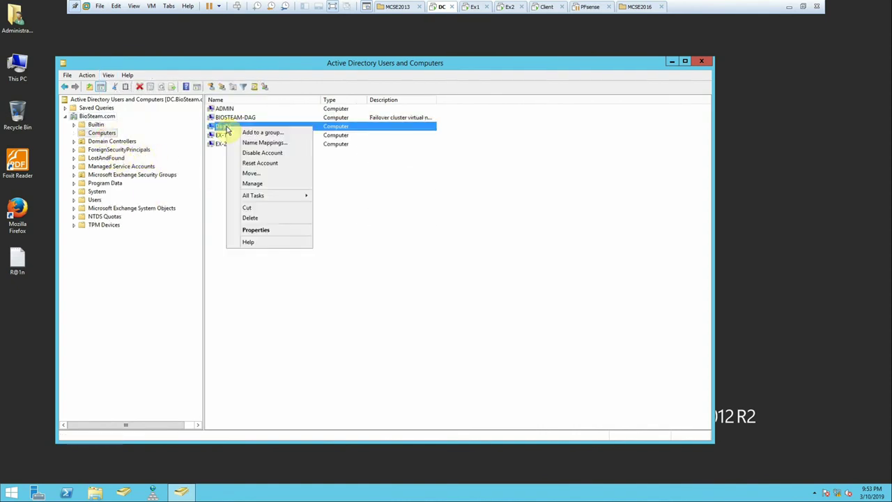
left_click(255, 230)
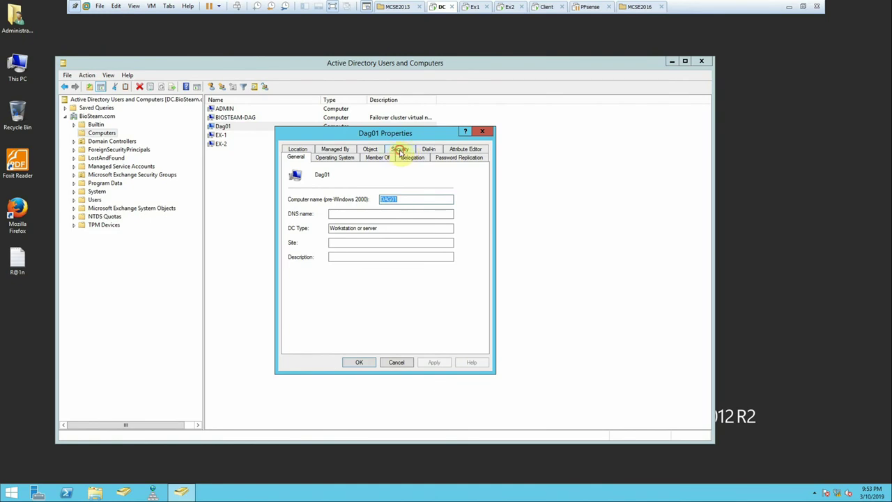
left_click(400, 151)
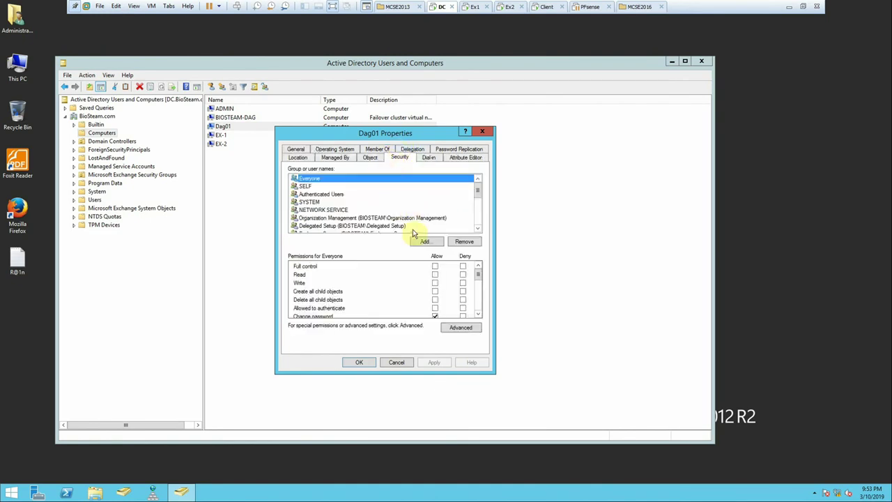
left_click(419, 241)
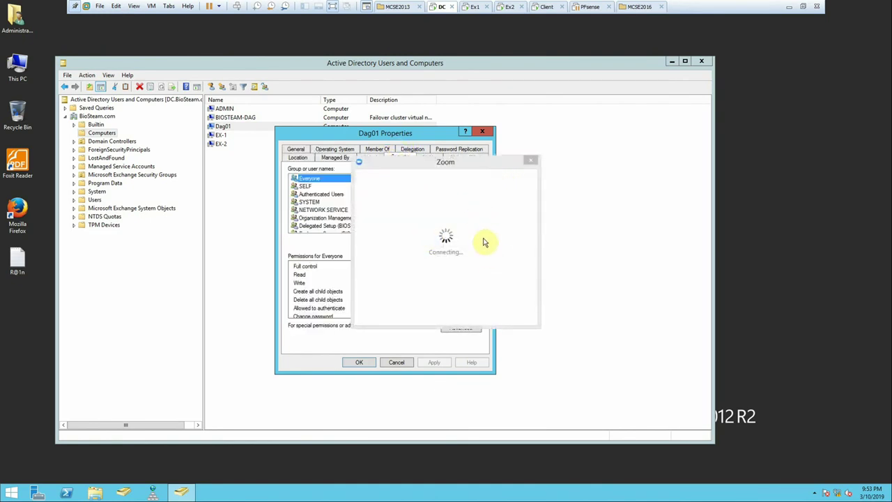
left_click(789, 7)
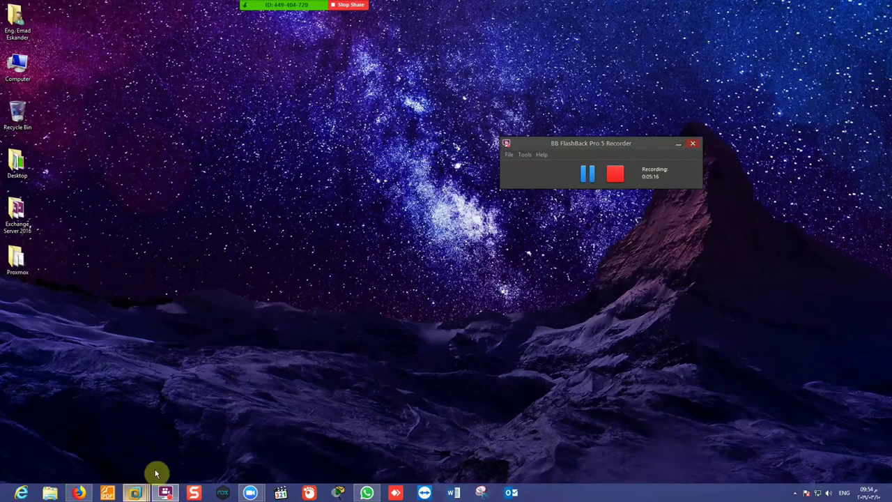
mouse_move(162, 488)
left_click(189, 438)
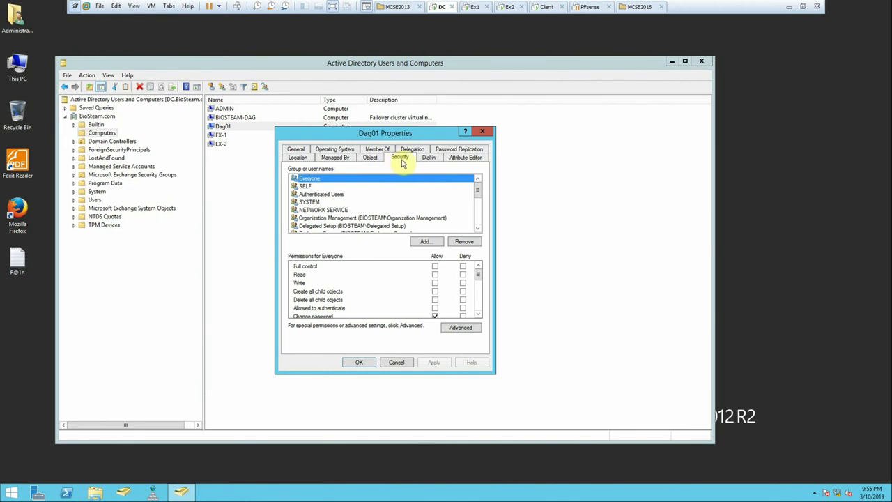
Add the Exchange Trusted Subsystem group to the Dag01 permissions and allow it Full control
left_click(424, 241)
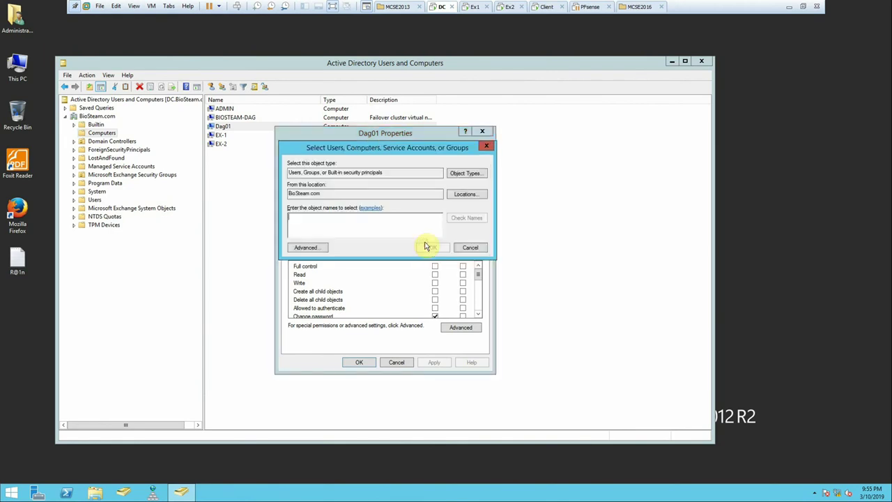
left_click(304, 247)
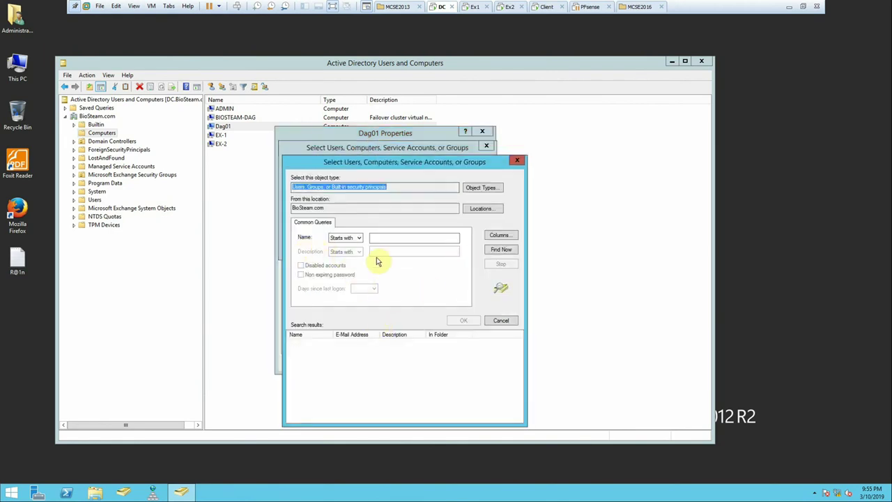
left_click(561, 179)
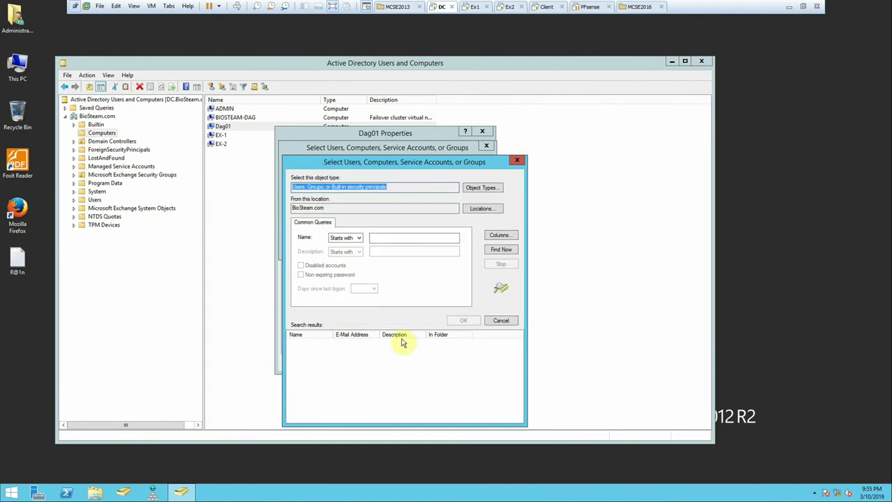
left_click(506, 252)
left_click_drag(331, 334, 377, 333)
scroll(303, 380, "down", 4)
scroll(310, 380, "down", 6)
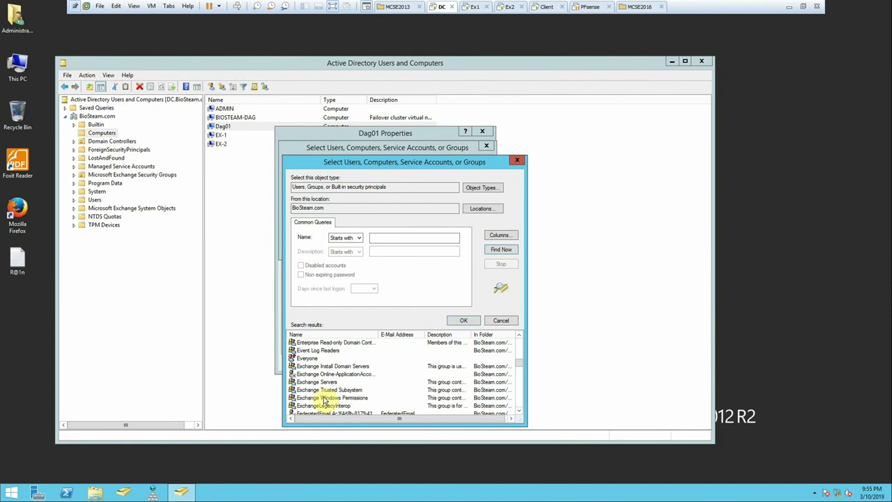
left_click(327, 391)
left_click(463, 320)
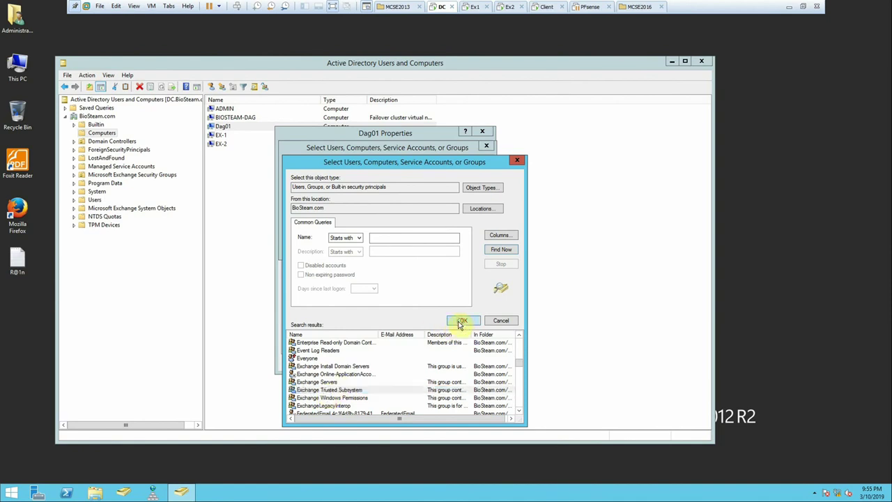
left_click(431, 248)
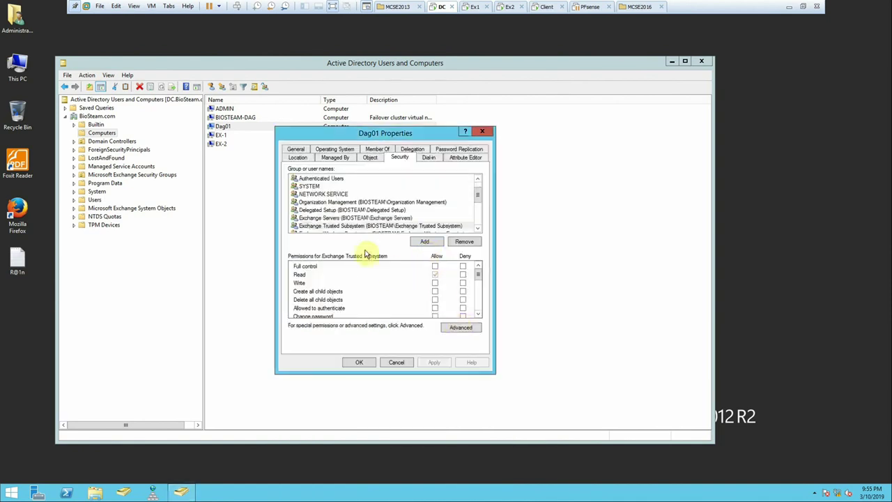
left_click(435, 266)
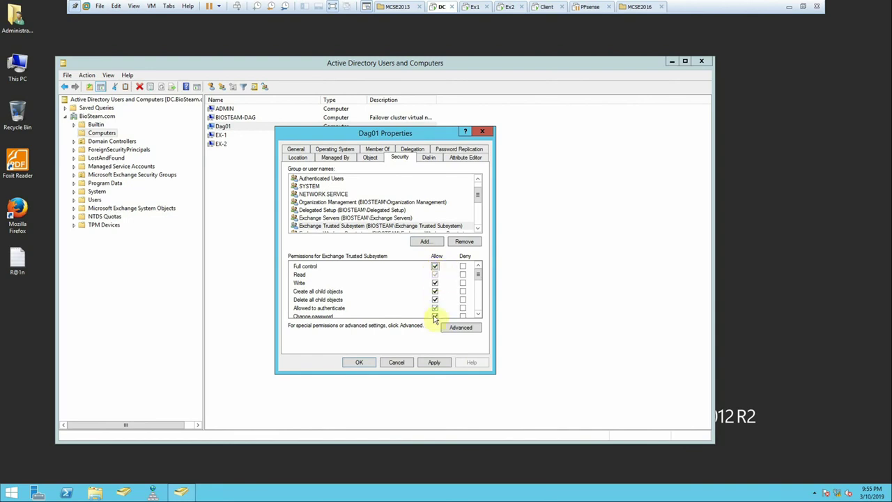
left_click(435, 362)
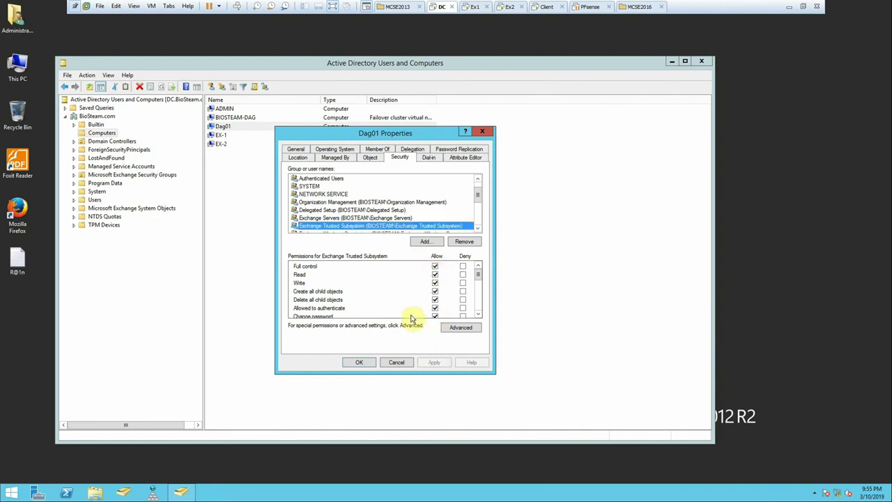
Start adding another permission entry for Dag01 and include Computers among the searchable object types
left_click(423, 242)
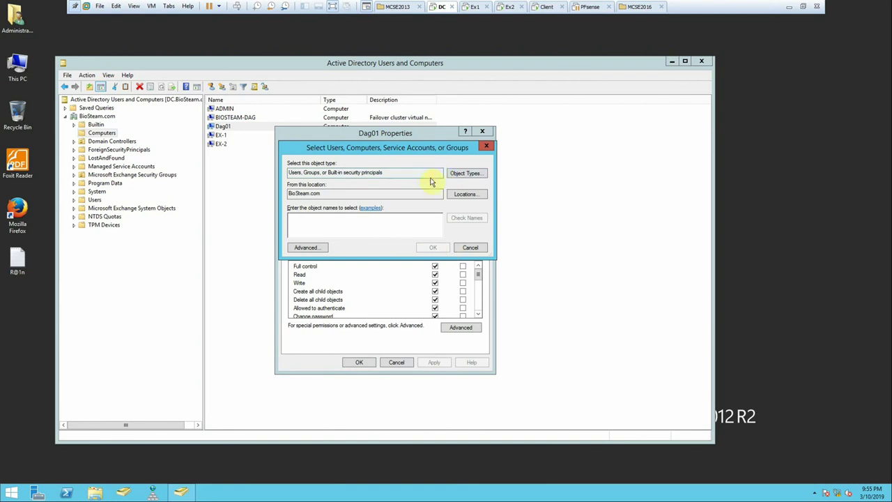
left_click(466, 175)
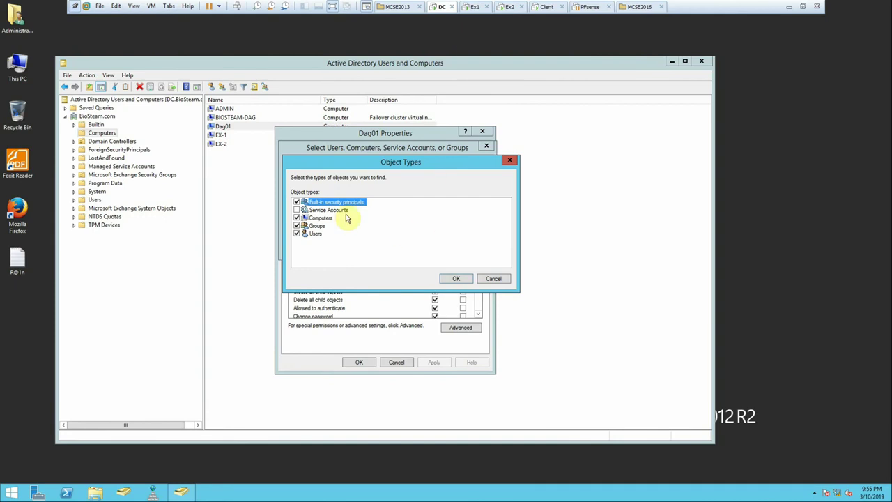
left_click(495, 279)
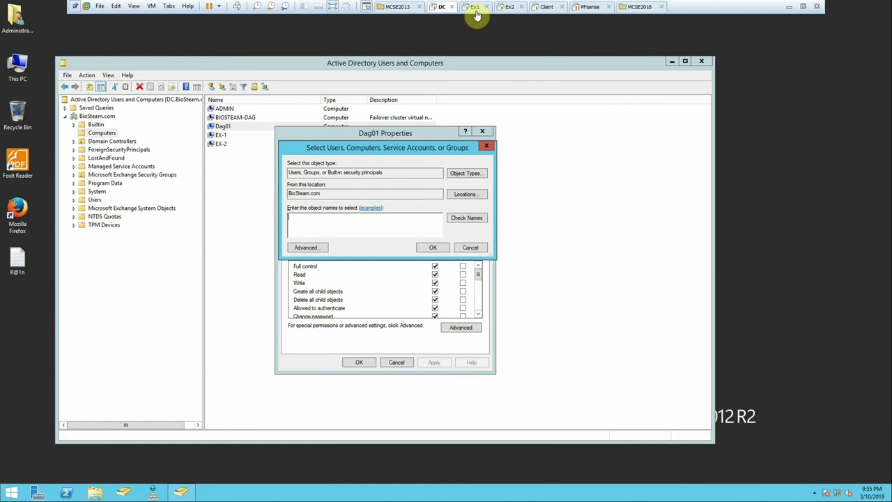
left_click(459, 173)
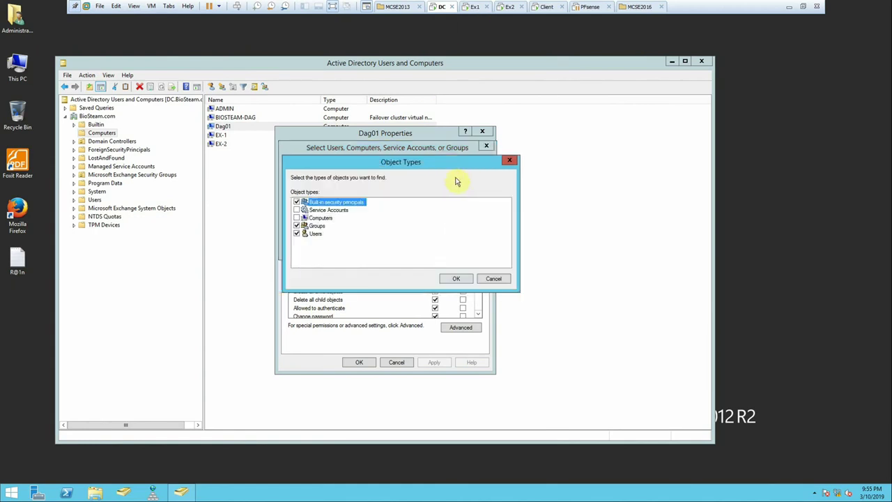
left_click(296, 217)
left_click(453, 279)
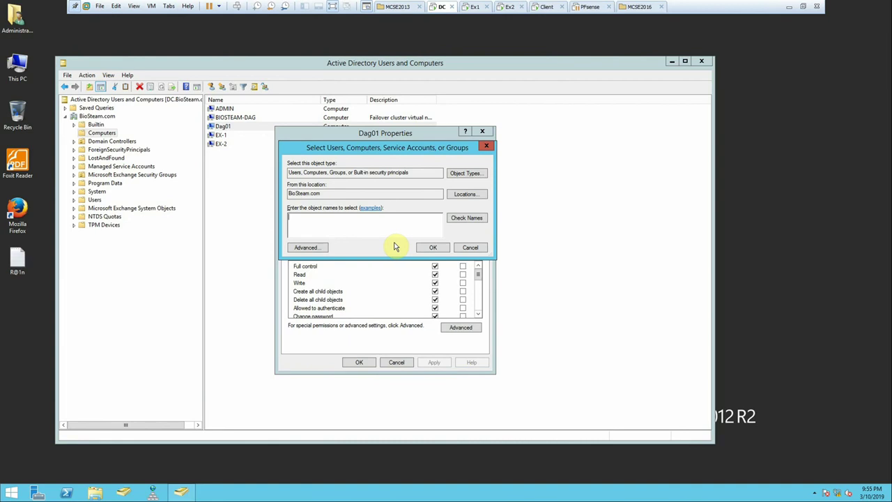
Add the EX-1 computer to the Dag01 permissions with Full control allowed and save the properties
left_click(312, 248)
left_click(501, 251)
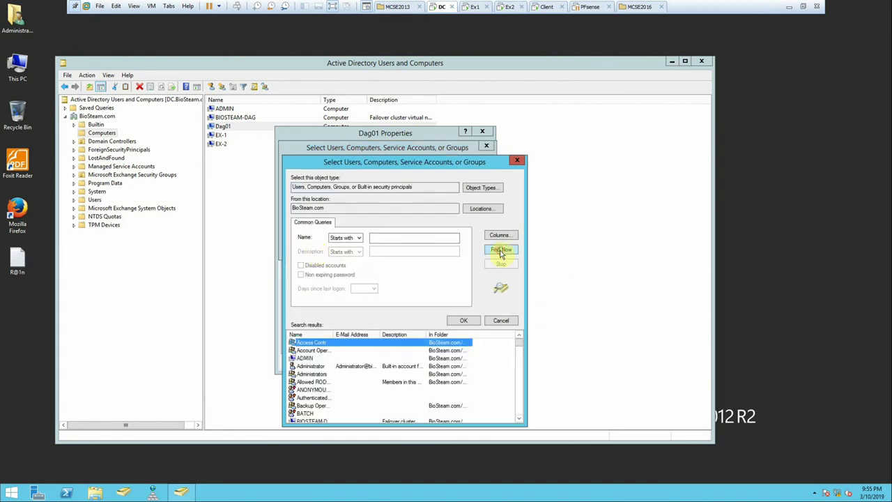
left_click_drag(329, 335, 349, 336)
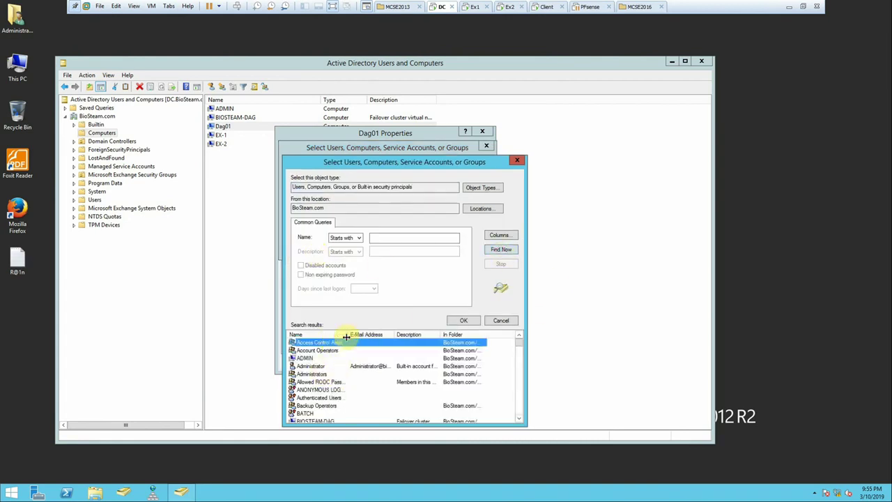
scroll(352, 347, "down", 3)
scroll(347, 348, "down", 7)
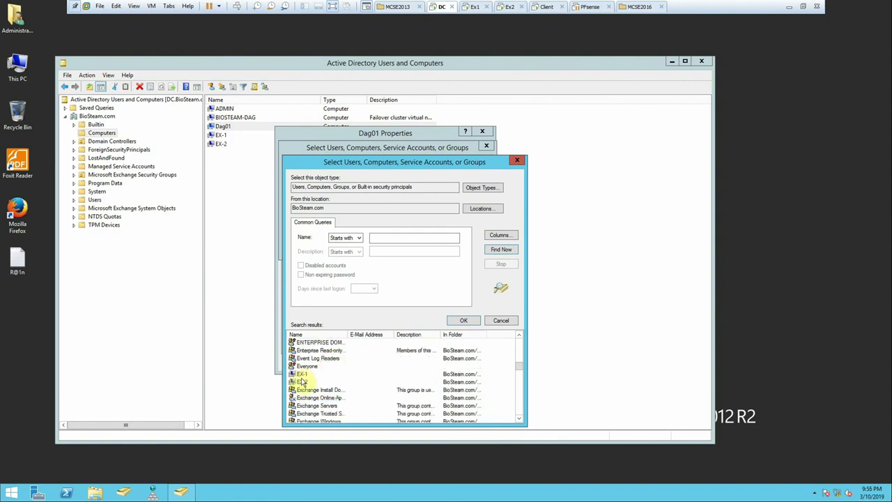
left_click(302, 375)
left_click(449, 325)
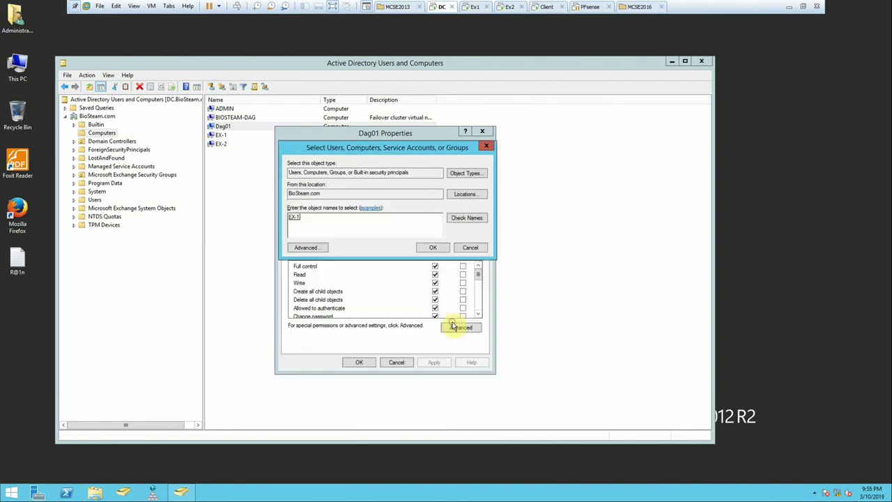
left_click(431, 248)
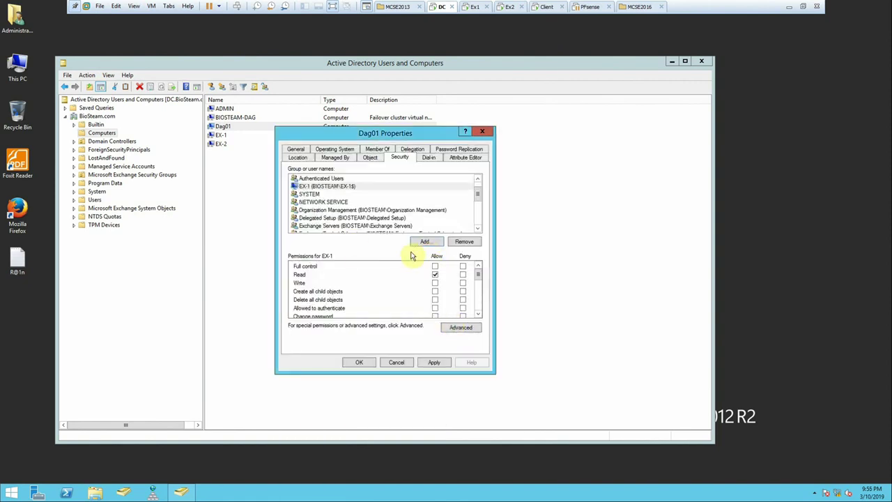
left_click(435, 267)
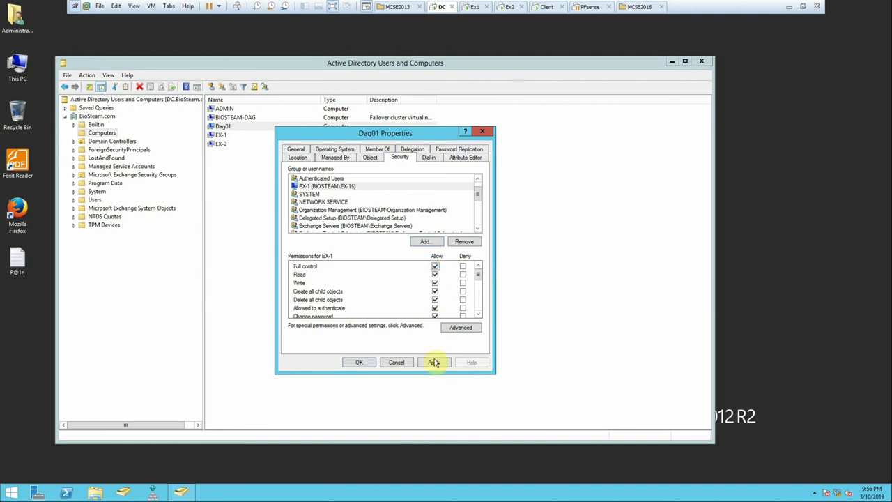
left_click(434, 362)
left_click(360, 362)
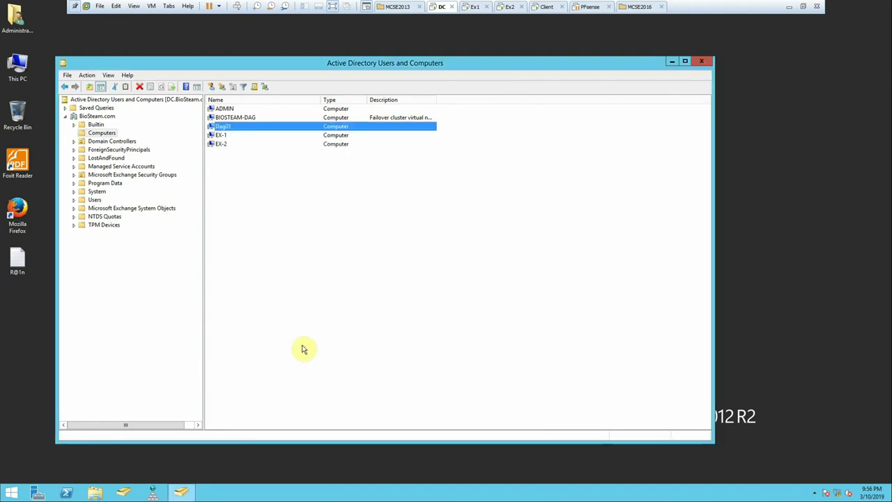
Disable the Dag01 computer account in the Computers container
right_click(221, 130)
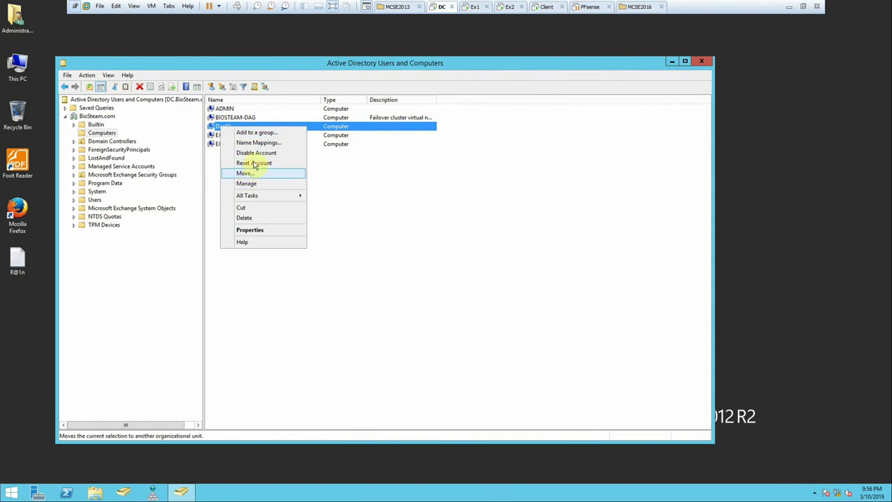
left_click(256, 156)
left_click(486, 283)
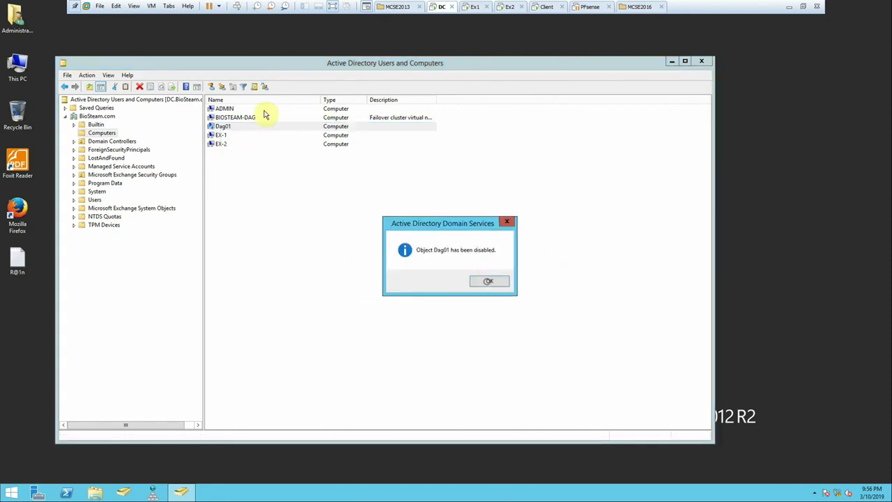
left_click(496, 280)
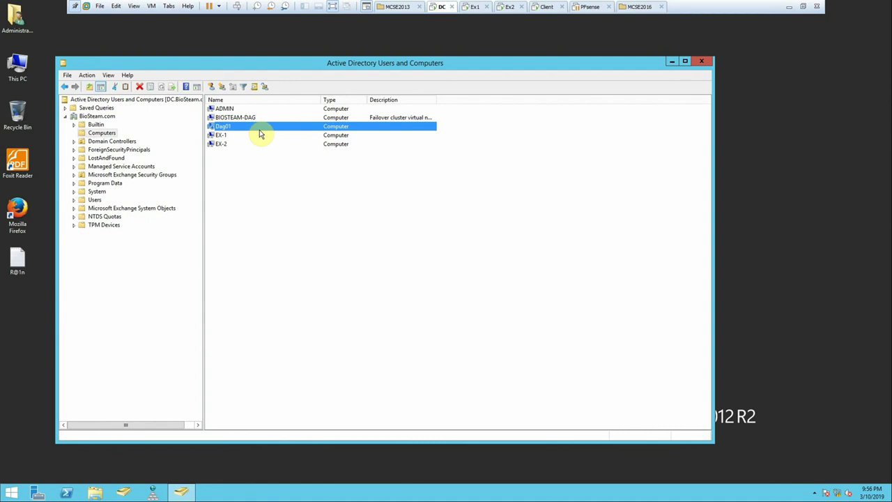
Switch to the Client virtual machine and delete the shared DAG folder from New Volume (E:)
left_click(539, 9)
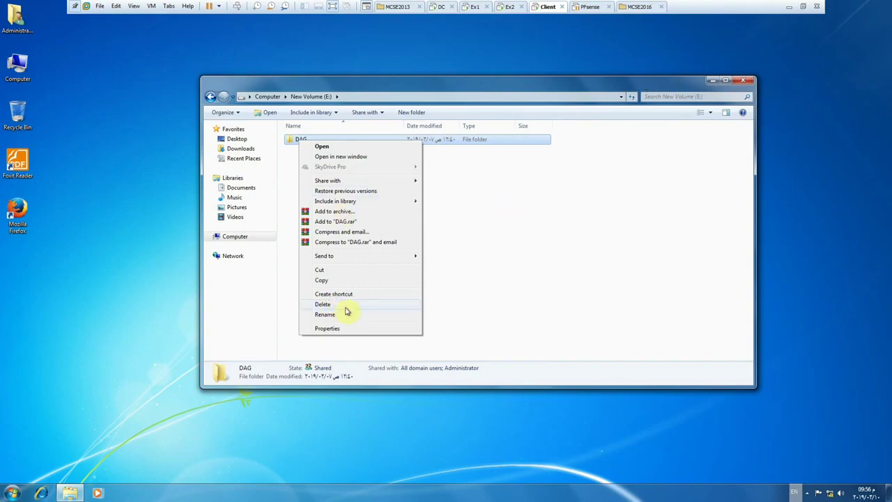
key("Escape")
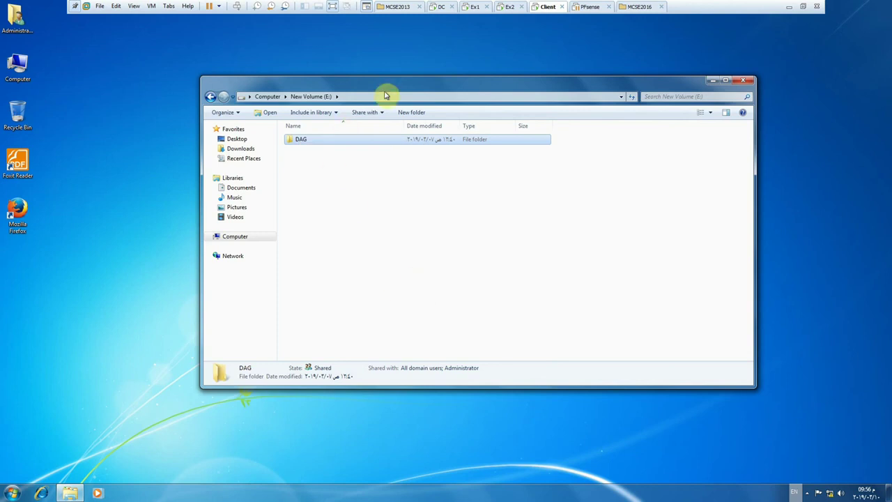
left_click(299, 140)
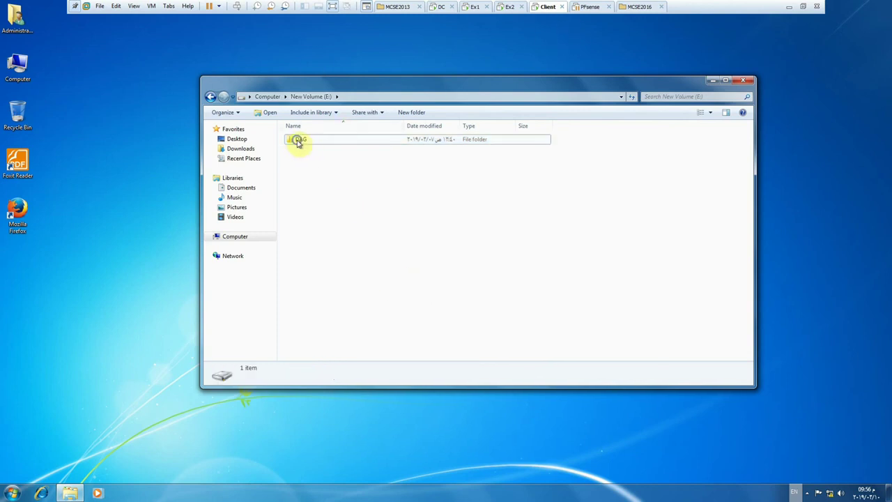
key("Delete")
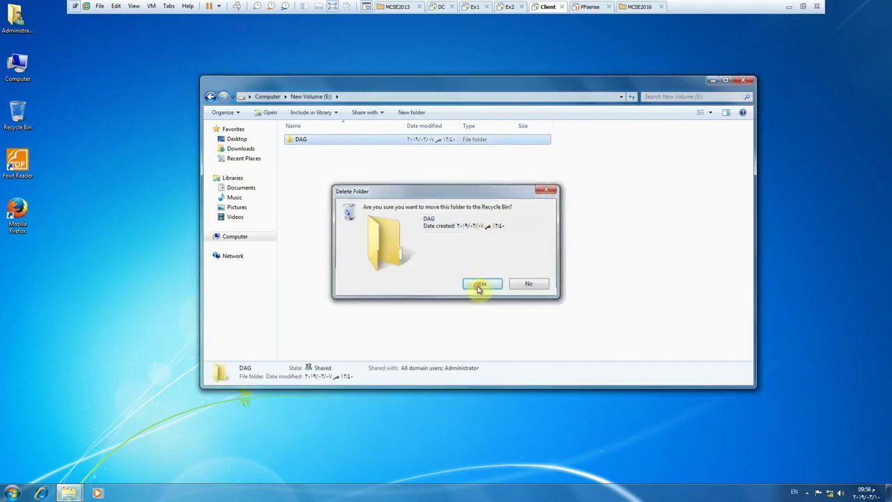
left_click(482, 284)
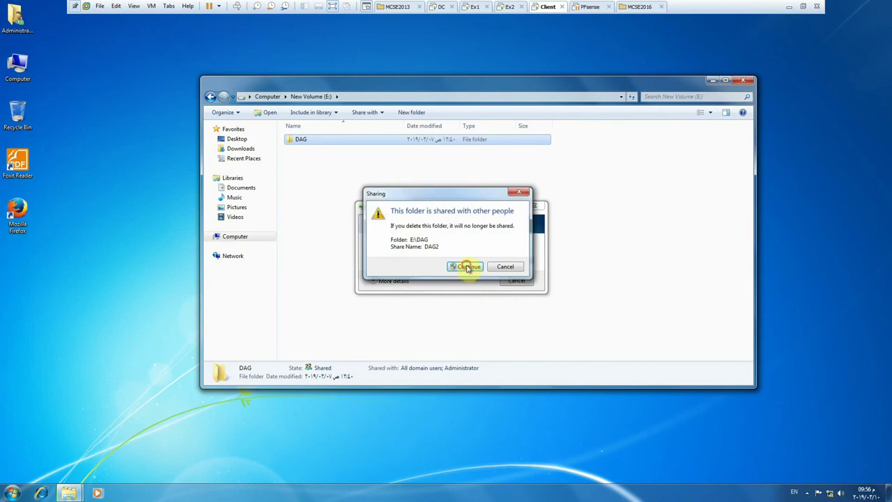
left_click(467, 267)
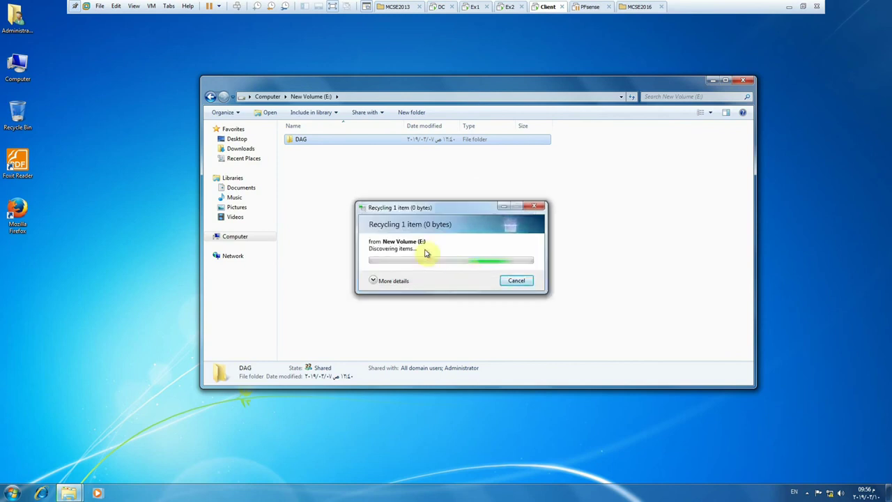
Look through the Client's Local Disk (C:) and return to New Volume (E:)
mouse_move(439, 208)
left_mouse_down()
mouse_move(466, 206)
mouse_move(456, 206)
left_mouse_up()
left_click(232, 235)
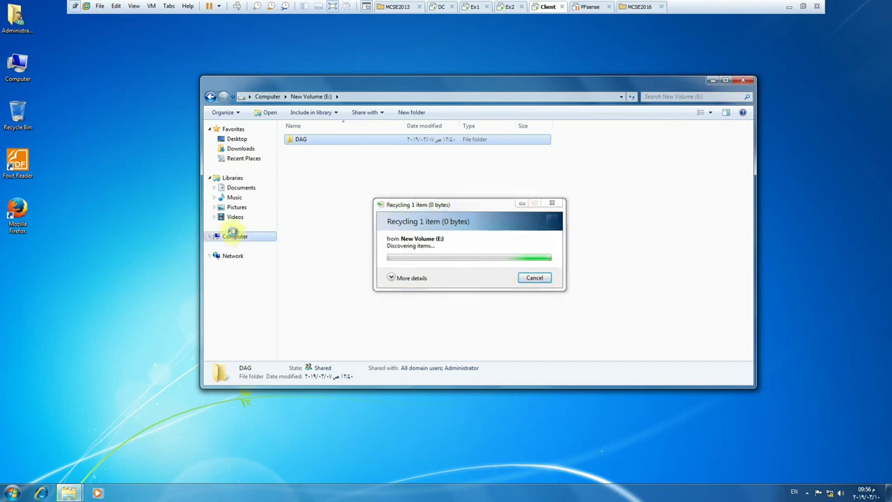
left_click(534, 278)
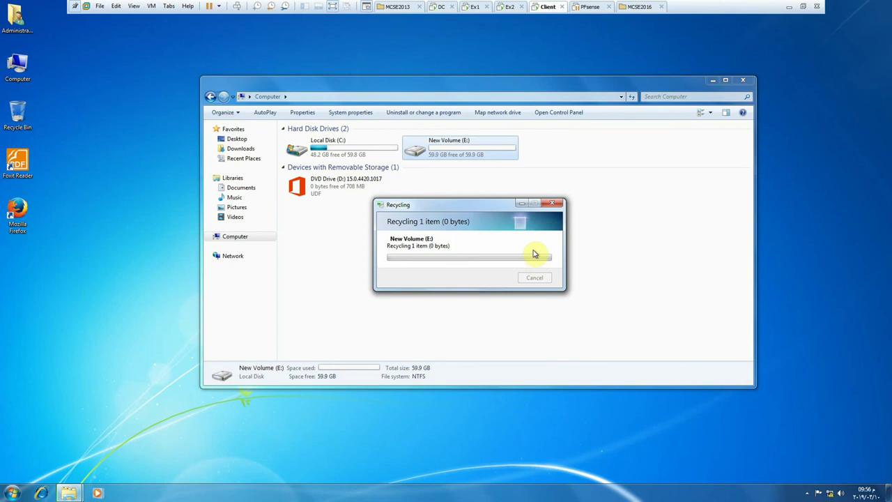
left_click(363, 152)
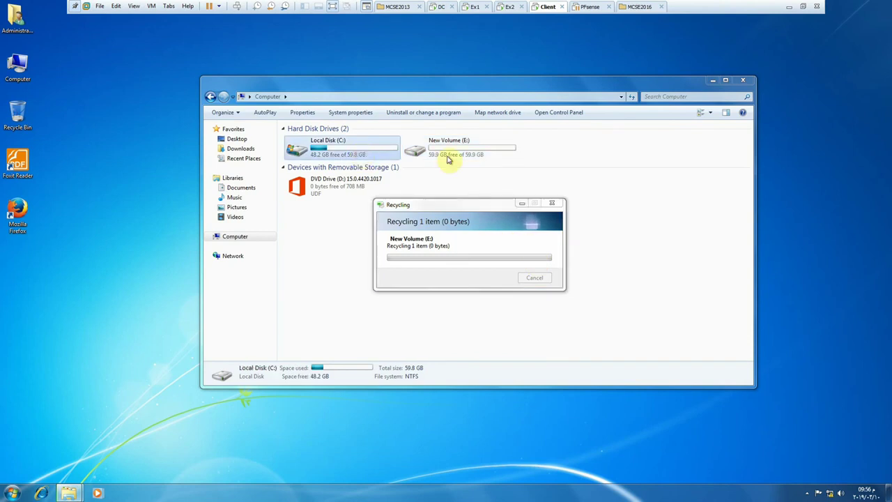
key("Return")
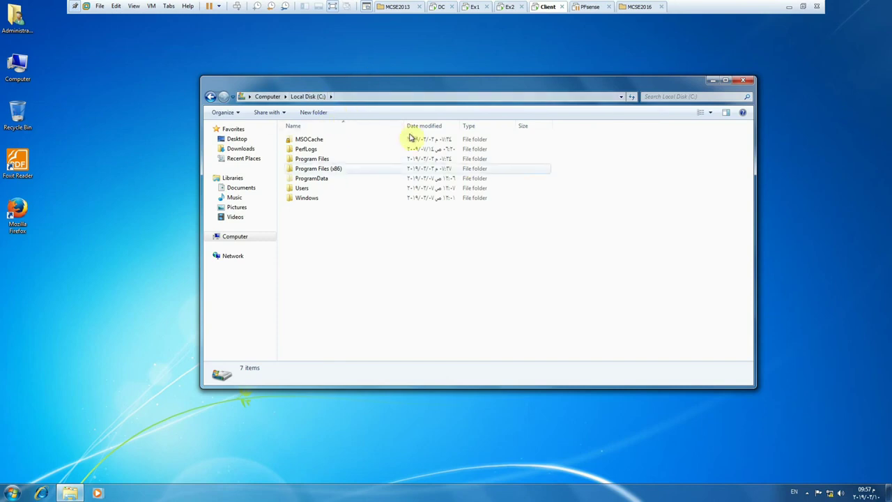
left_click(233, 236)
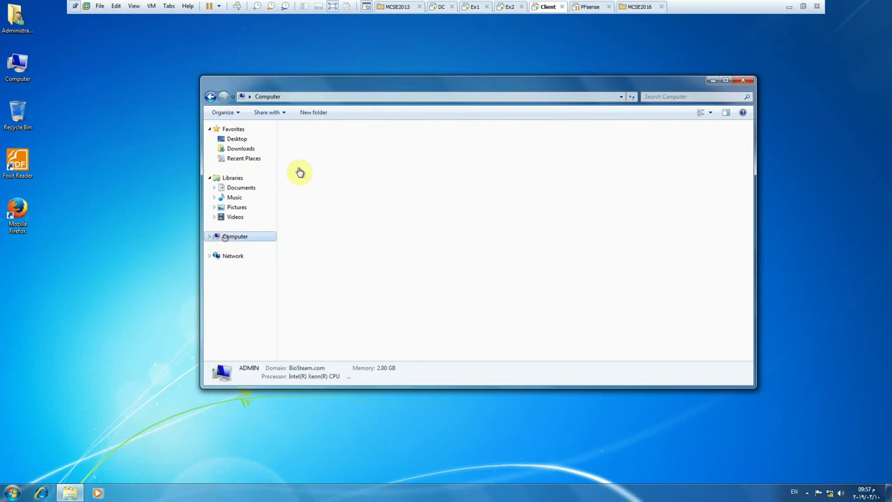
double_click(450, 146)
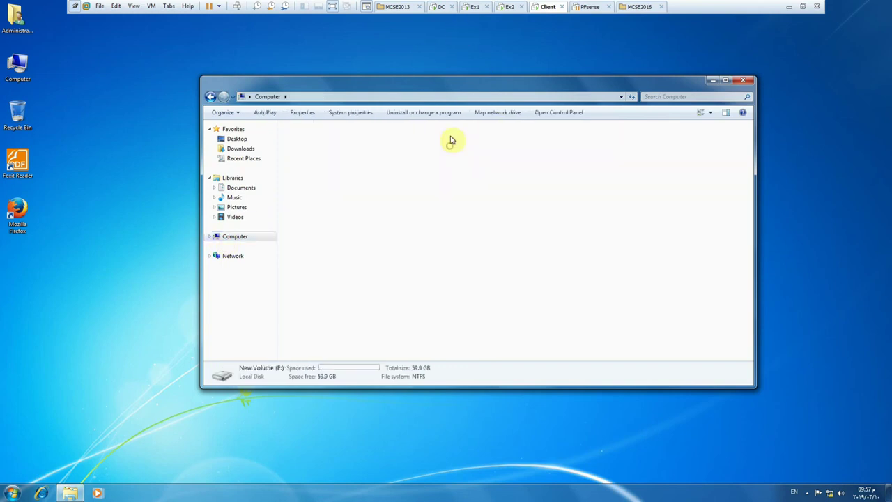
Delete the old DAG folder from New Volume (E:) and send it to the Recycle Bin
right_click(295, 138)
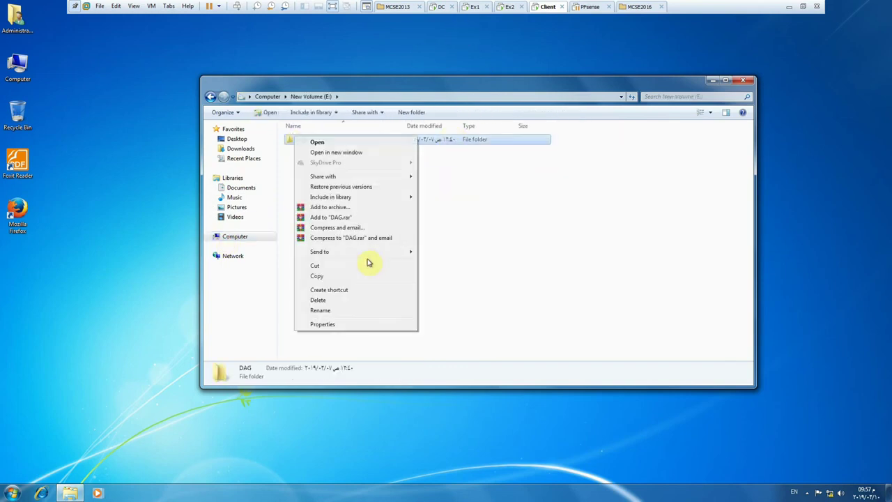
left_click(319, 300)
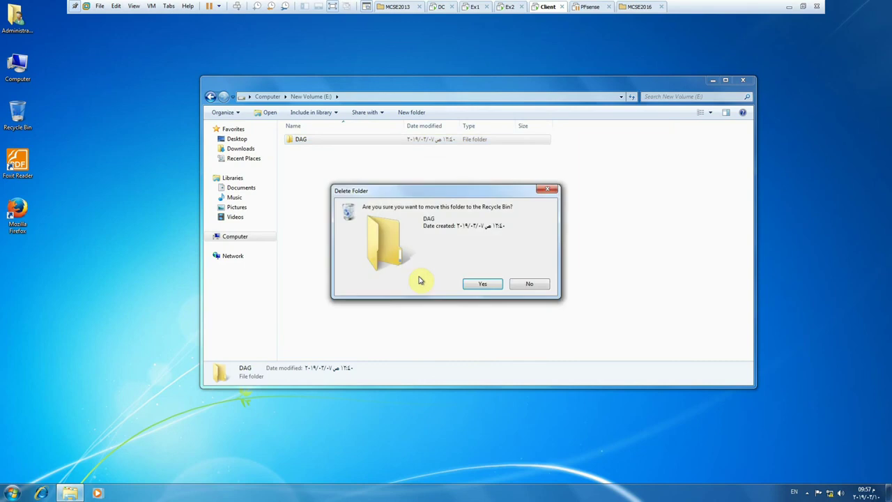
left_click(474, 284)
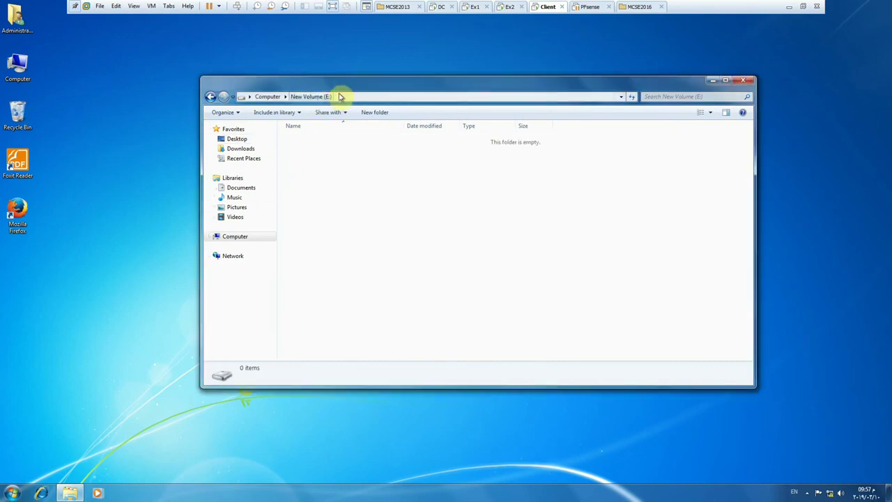
Create a new folder named DAG in New Volume (E:)
right_click(319, 160)
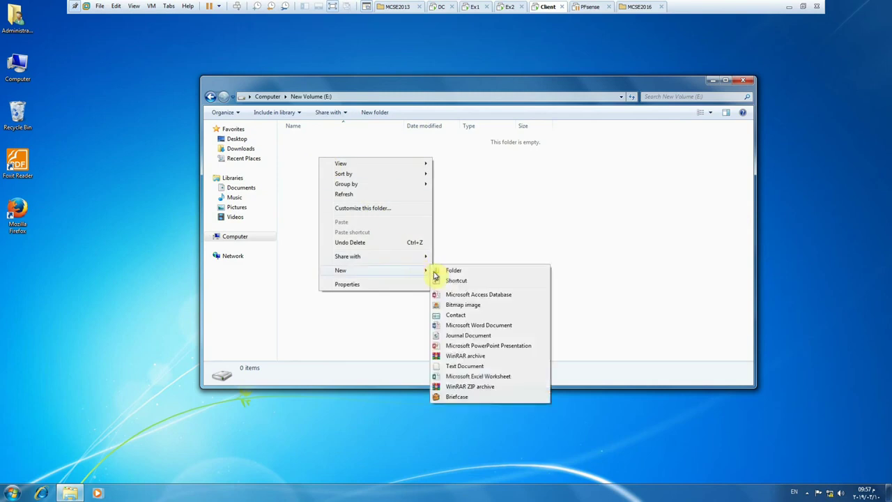
left_click(435, 272)
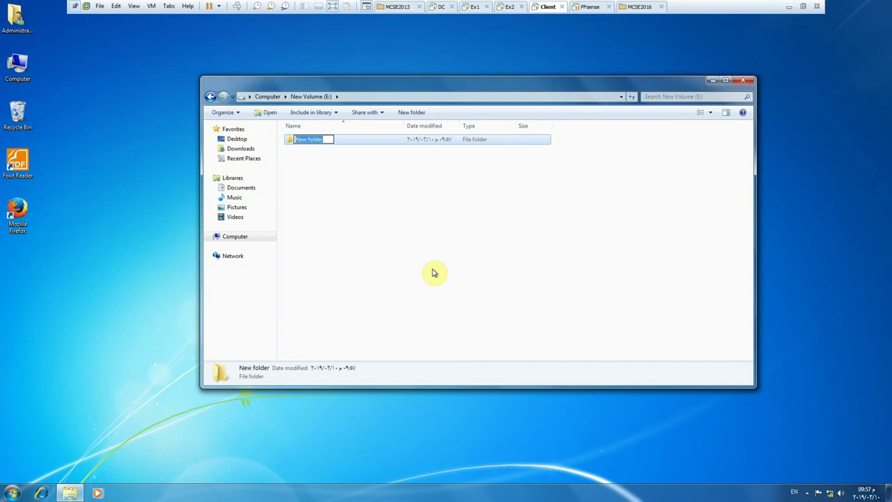
type("DAG")
left_click(432, 273)
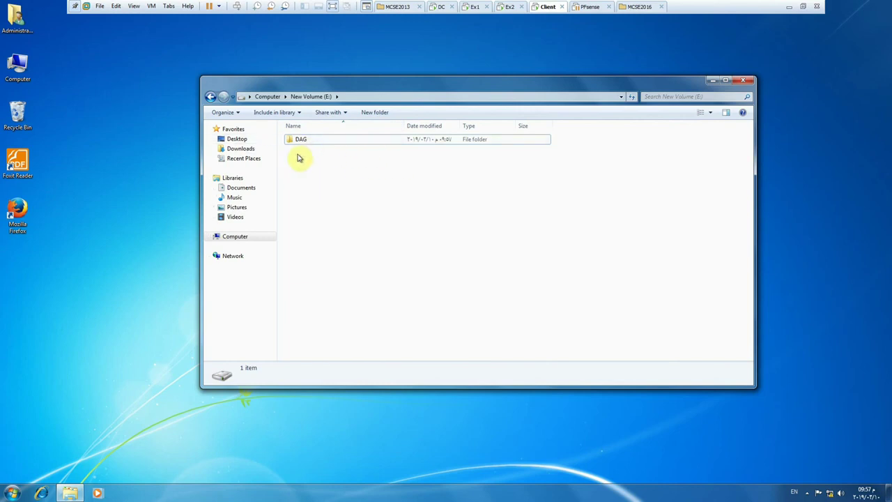
Open the Recycle Bin and check its contents for the deleted DAG folder
left_click(34, 117)
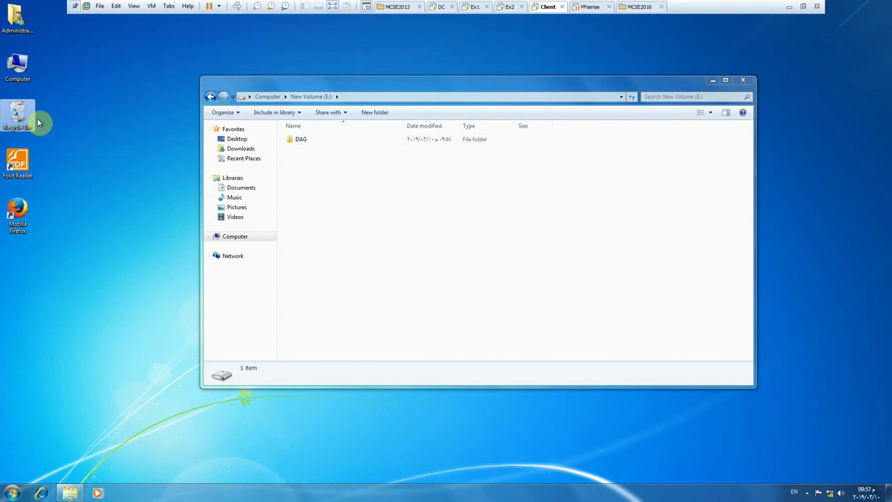
right_click(21, 115)
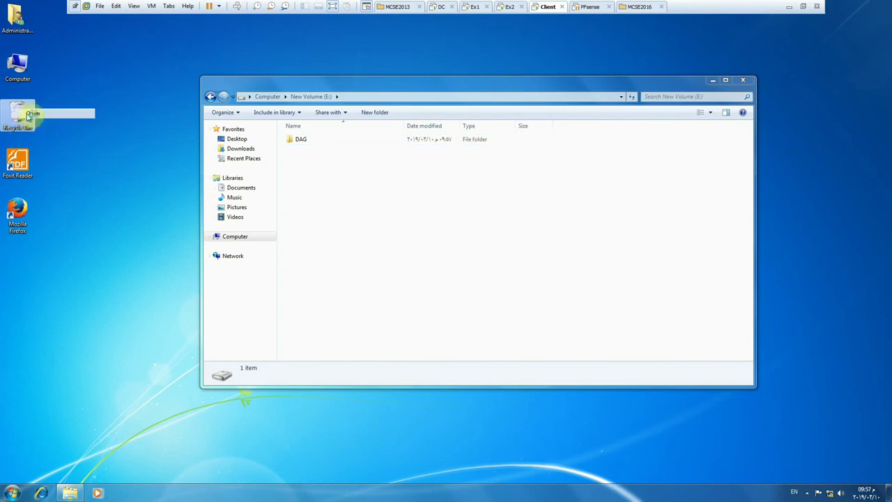
left_click(96, 264)
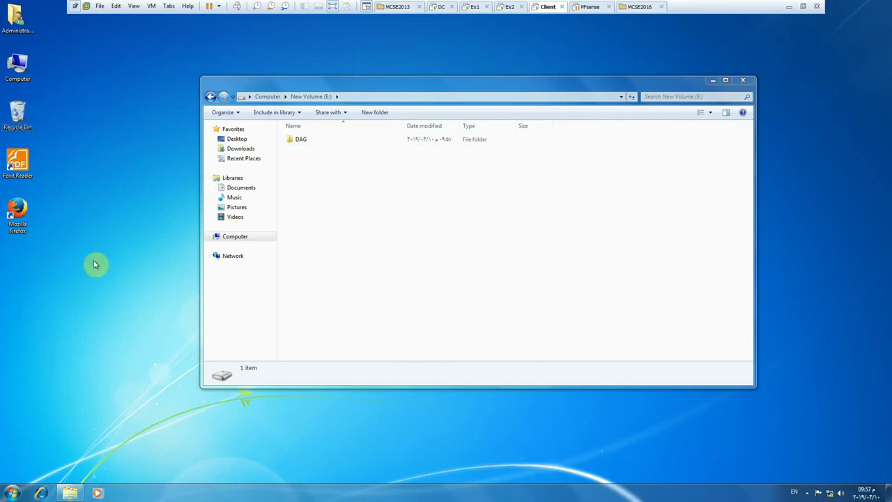
double_click(29, 128)
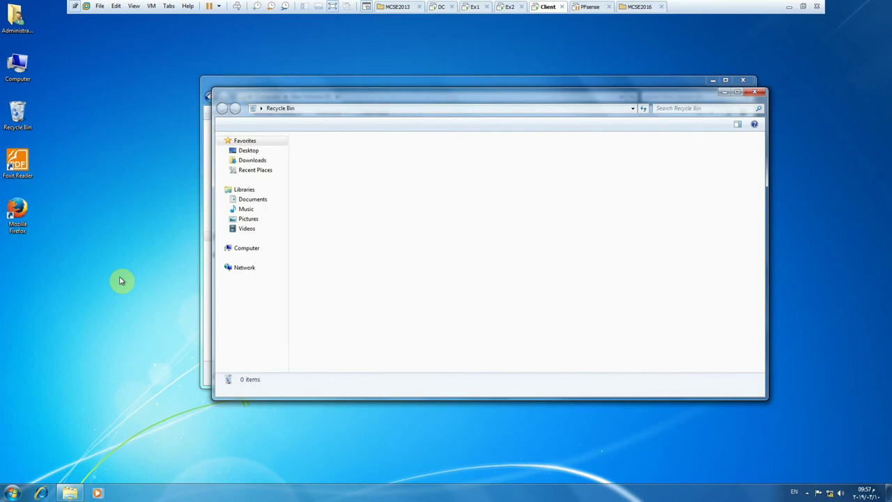
Open Local Users and Groups with lusrmgr.msc and check the Administrators group's members for Exchange Trusted Subsystem
key("super+r")
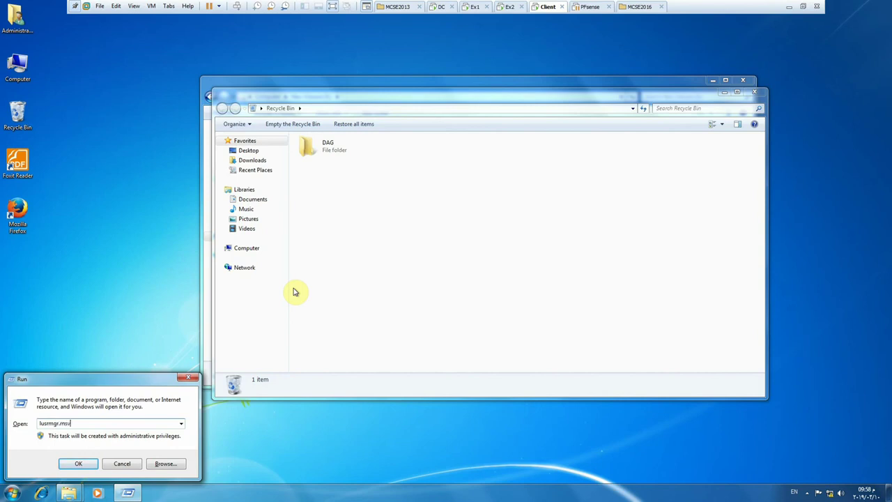
key("Return")
key("Return")
key("Return")
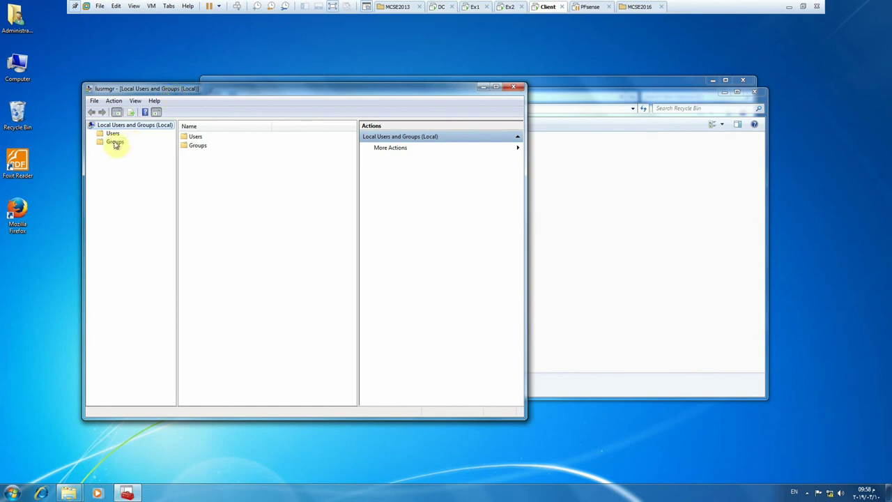
left_click(114, 143)
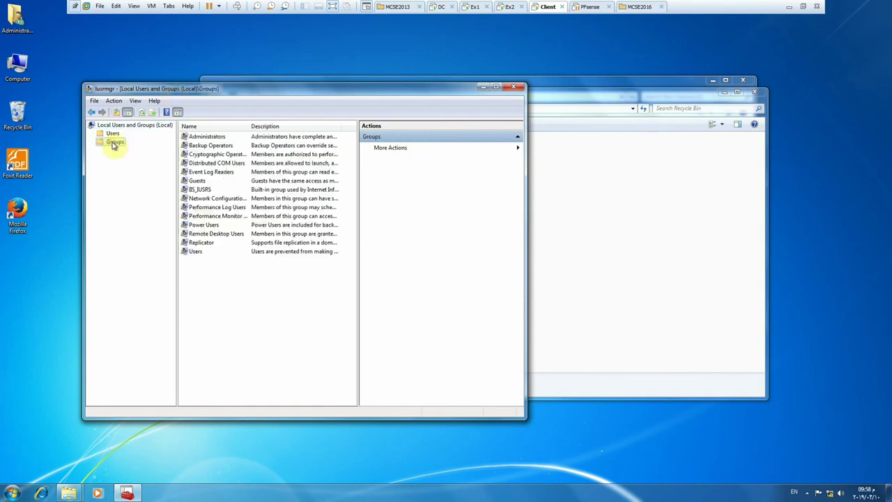
double_click(205, 137)
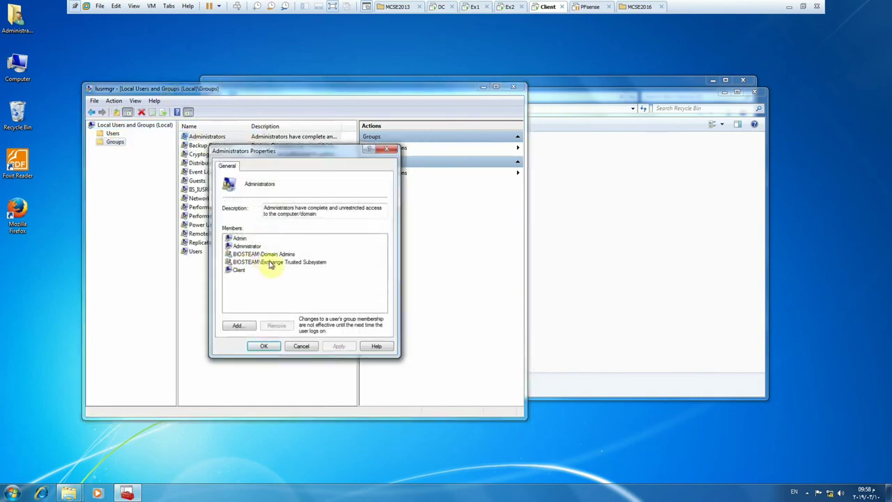
left_click(269, 262)
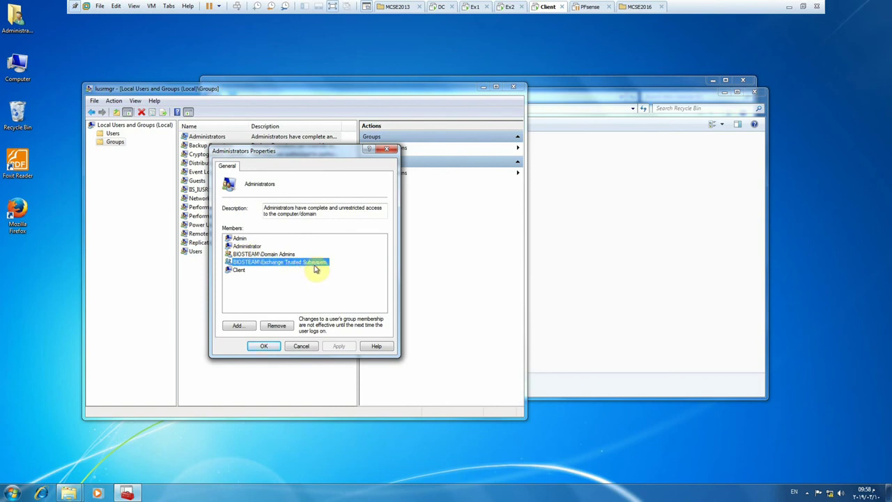
left_click(302, 347)
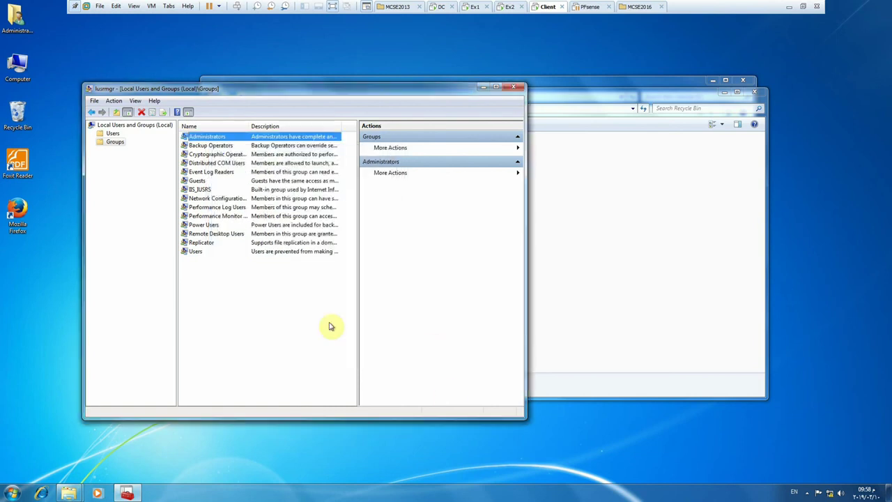
Switch to the DC virtual machine and inspect the members and memberships of Exchange Trusted Subsystem in Microsoft Exchange Security Groups
left_click(443, 9)
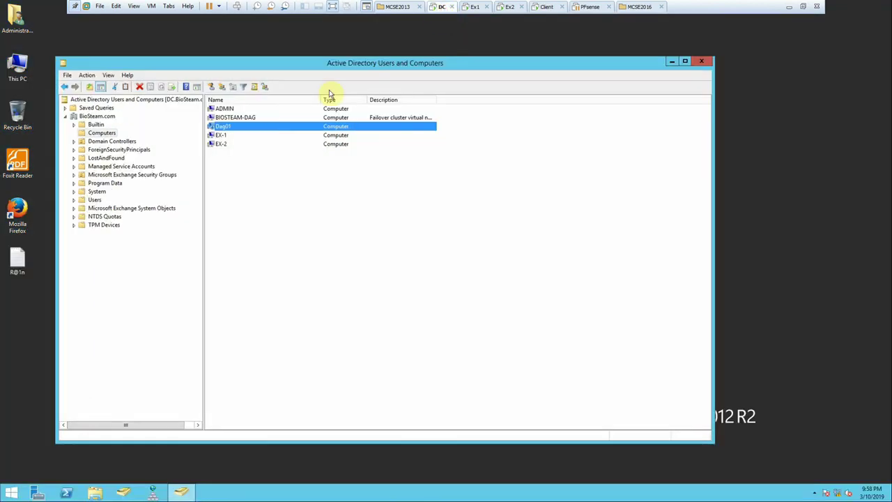
left_click(117, 175)
left_click(265, 145)
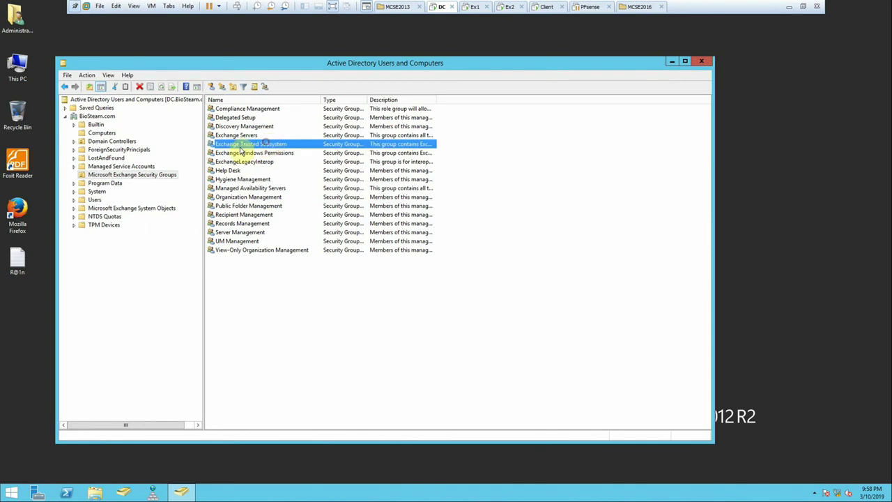
double_click(262, 145)
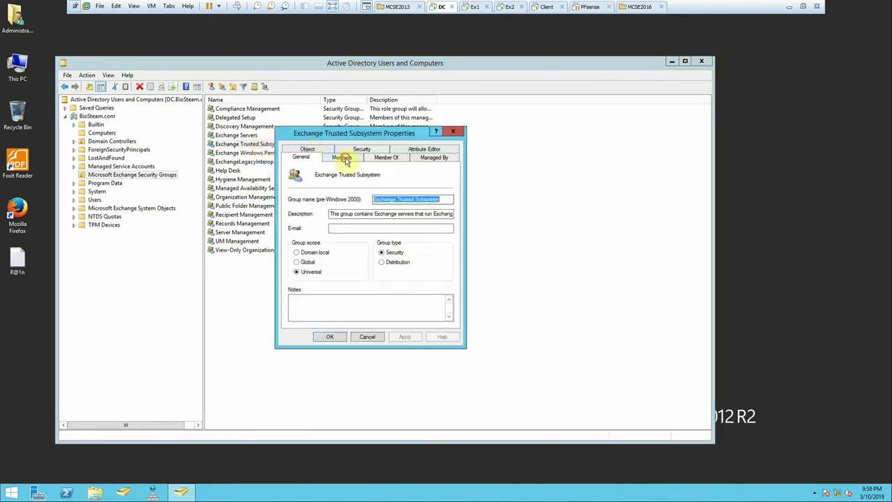
left_click(342, 157)
left_click(382, 157)
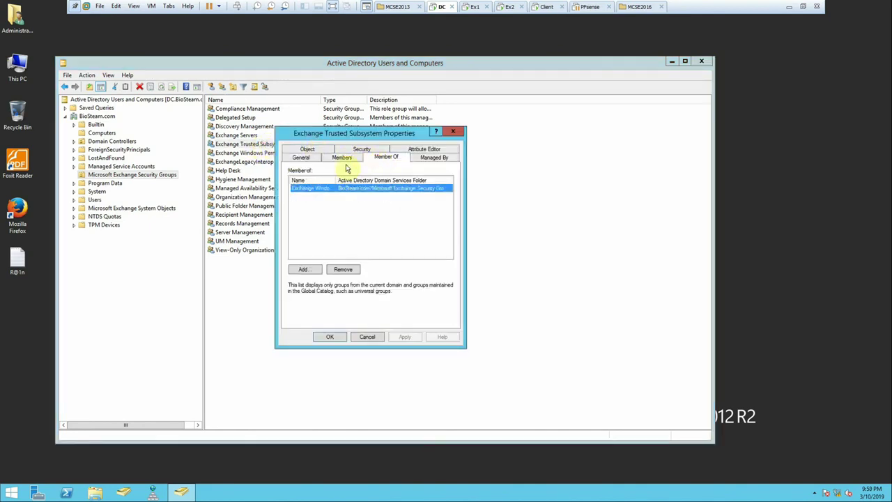
left_click(453, 129)
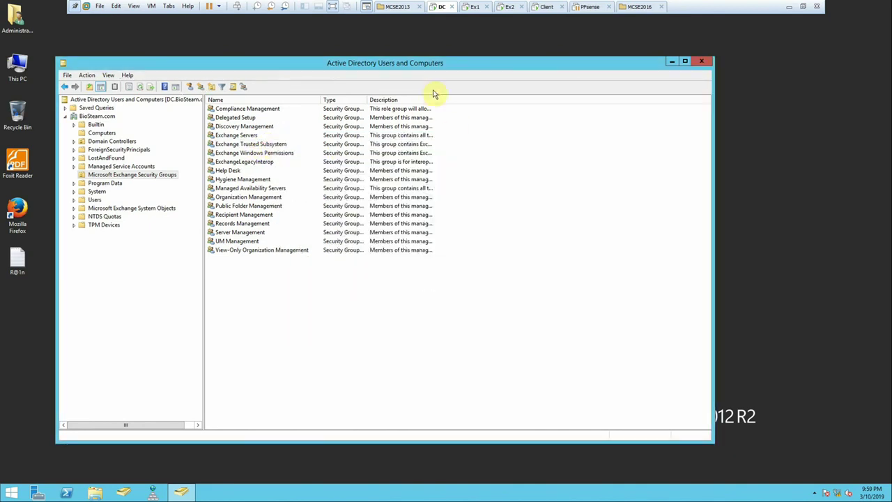
Check the database availability groups on Ex2, then start a new one named DAG01 in the Exchange admin center on Ex1
left_click(511, 7)
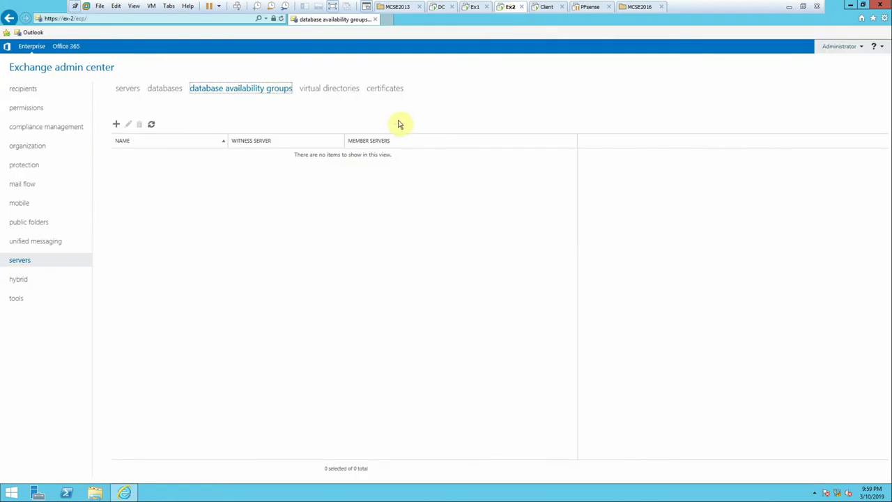
left_click(472, 6)
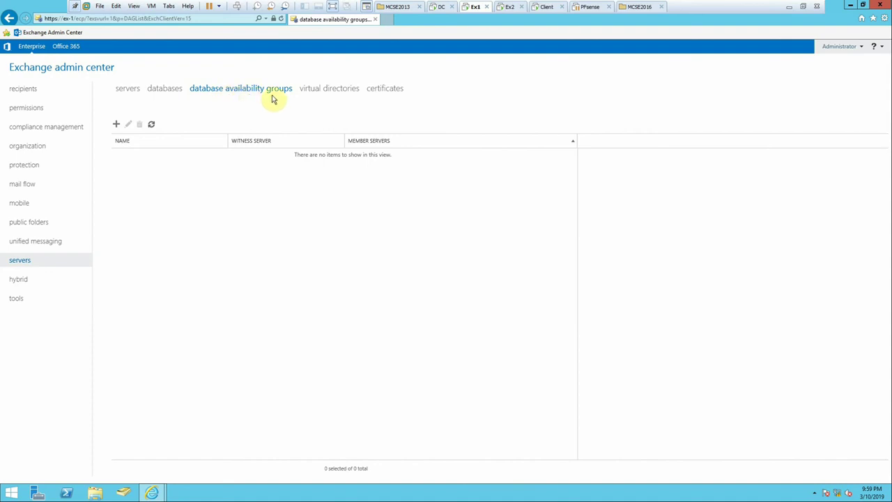
left_click(116, 124)
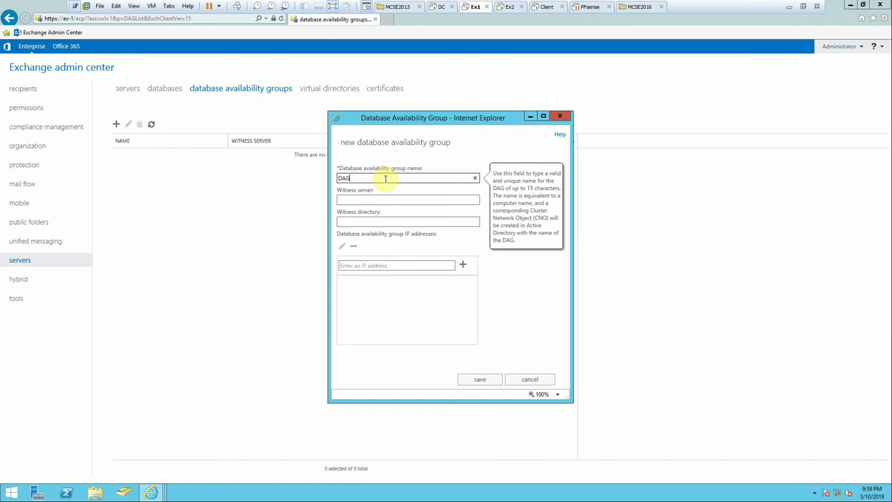
type("1")
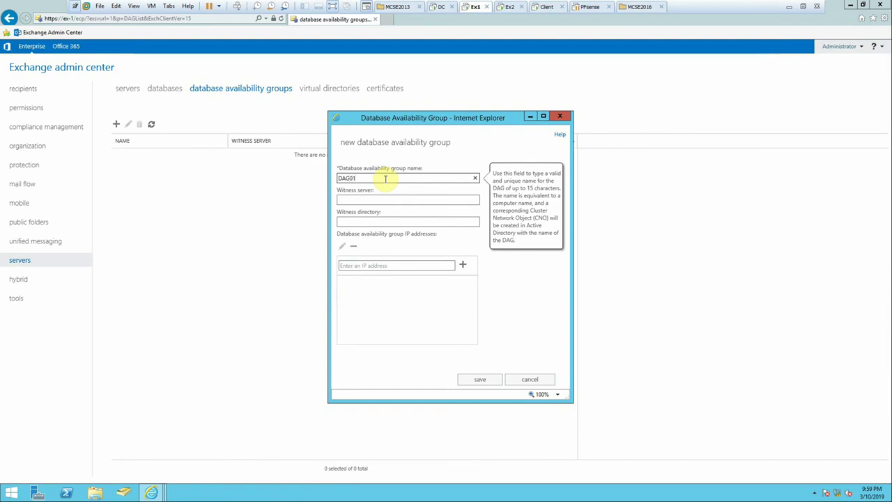
Copy the full computer name from the Client's System Properties and set DAG01's witness server to Admin.BioSteam.com on Ex1
left_click(357, 201)
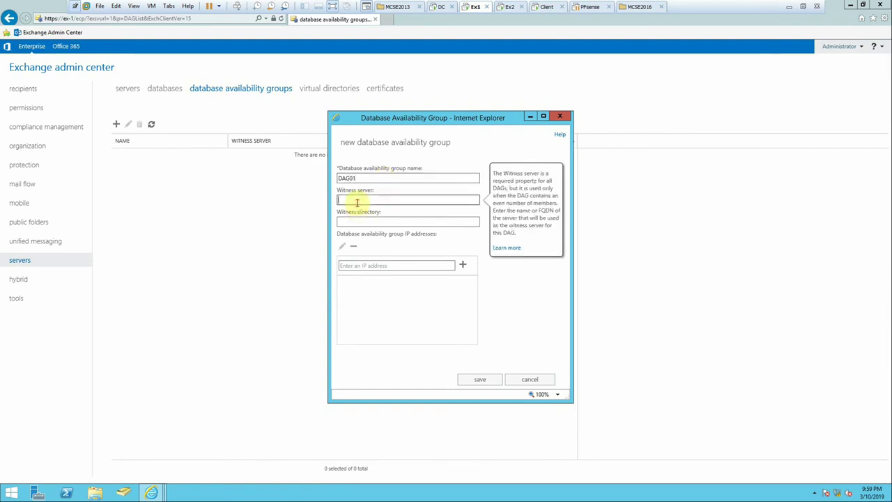
left_click(545, 7)
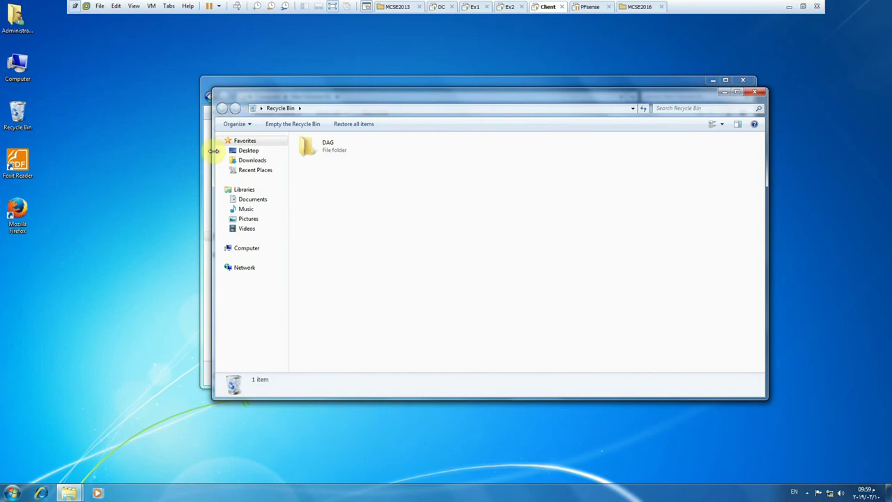
right_click(251, 249)
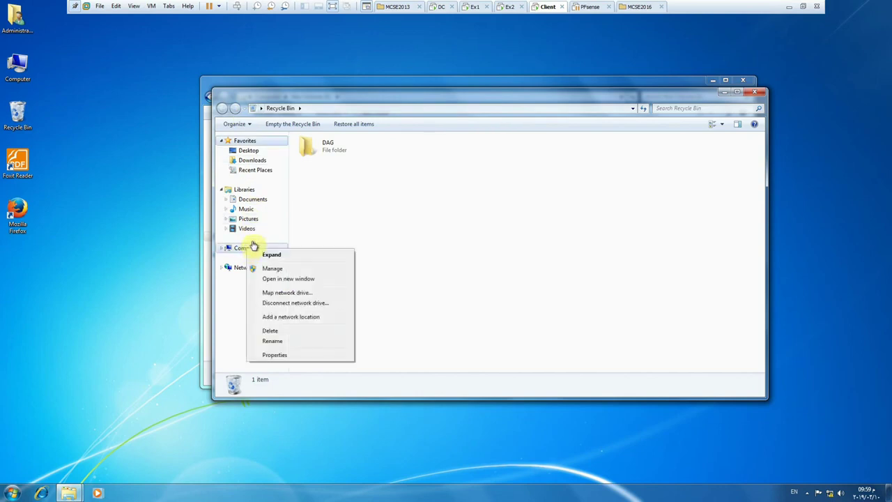
left_click(279, 356)
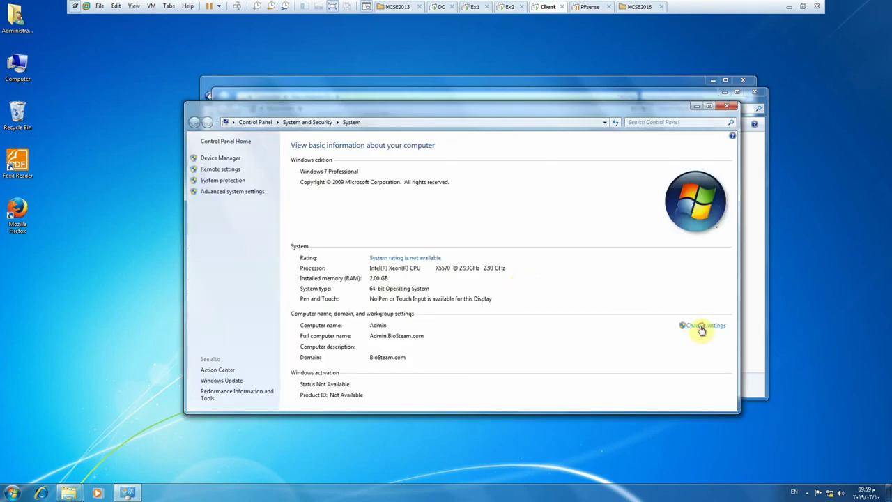
left_click(699, 325)
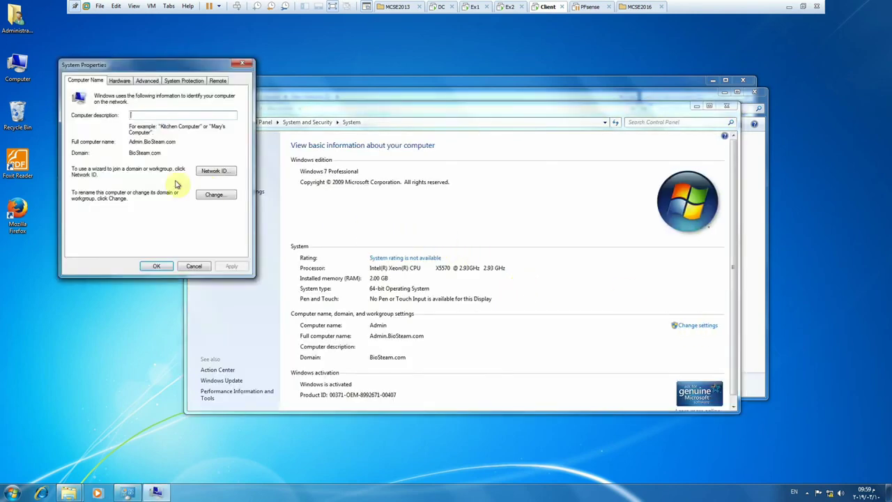
left_click_drag(175, 142, 123, 143)
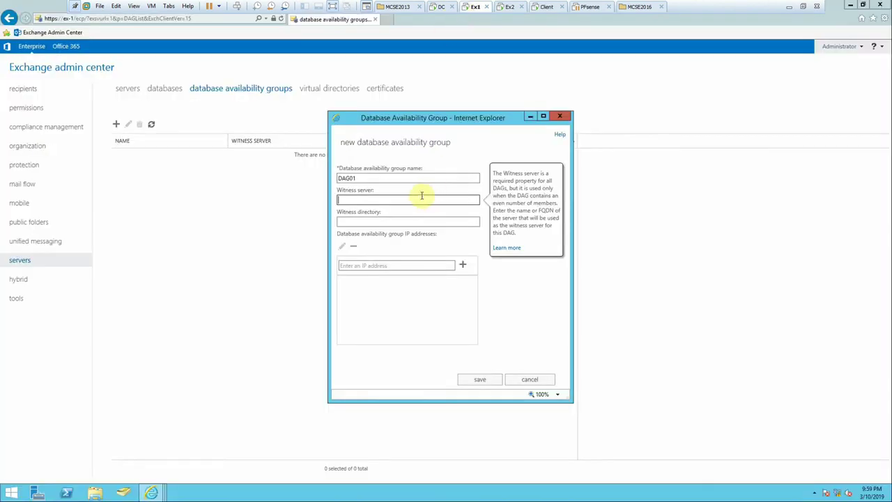
type("Admin.BioSteam.com")
Copy the DAG folder's path from the Client machine and set DAG01's witness directory to E:\DAG on Ex1
left_click(393, 222)
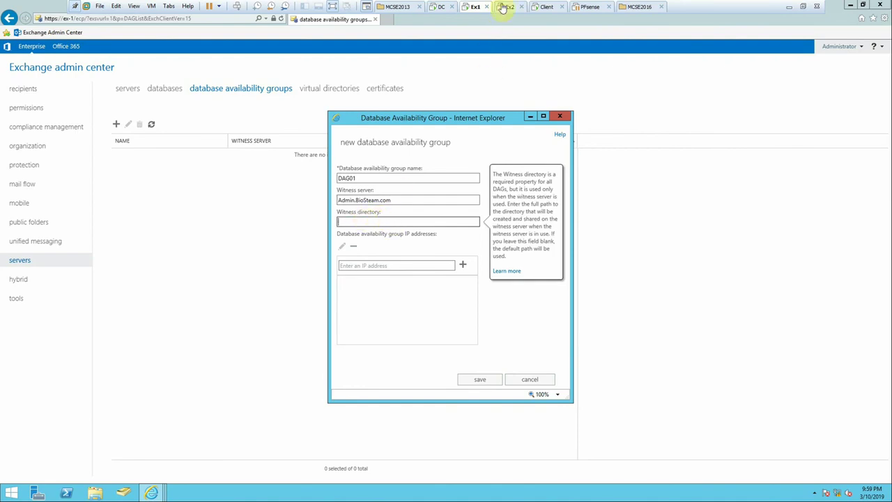
left_click(542, 7)
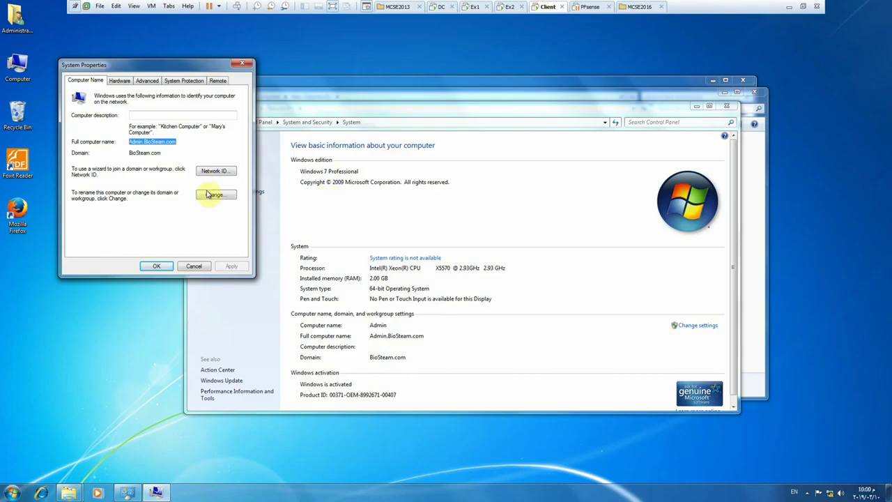
left_click(192, 266)
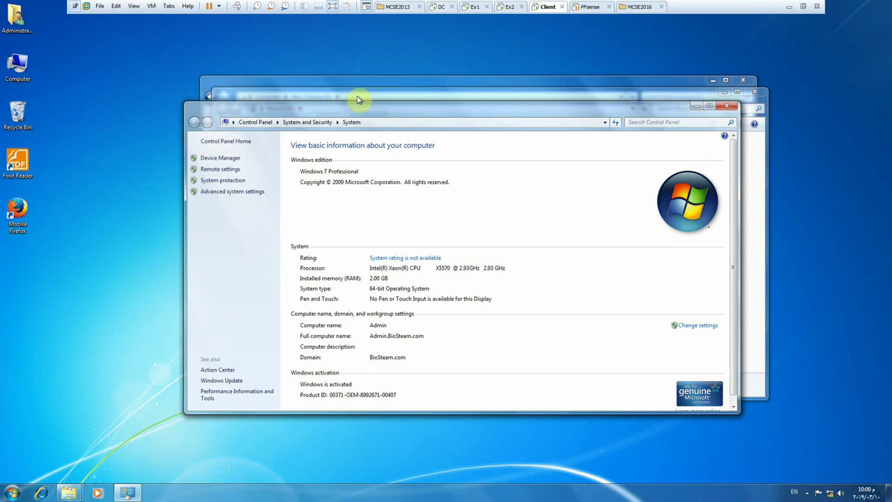
left_click(488, 81)
double_click(311, 140)
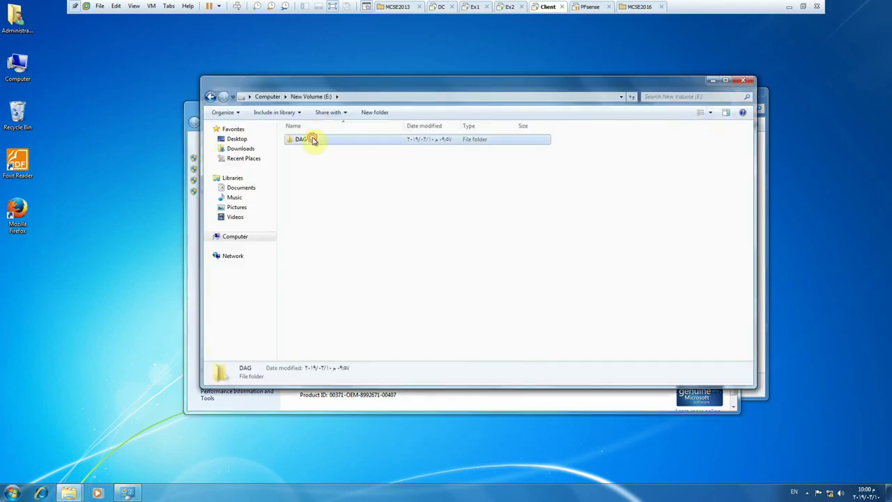
left_click(365, 96)
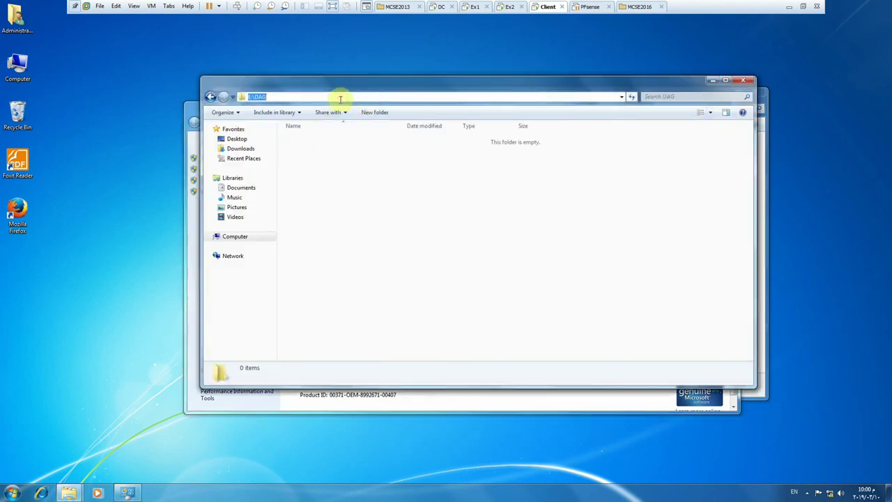
right_click(294, 97)
left_click(318, 129)
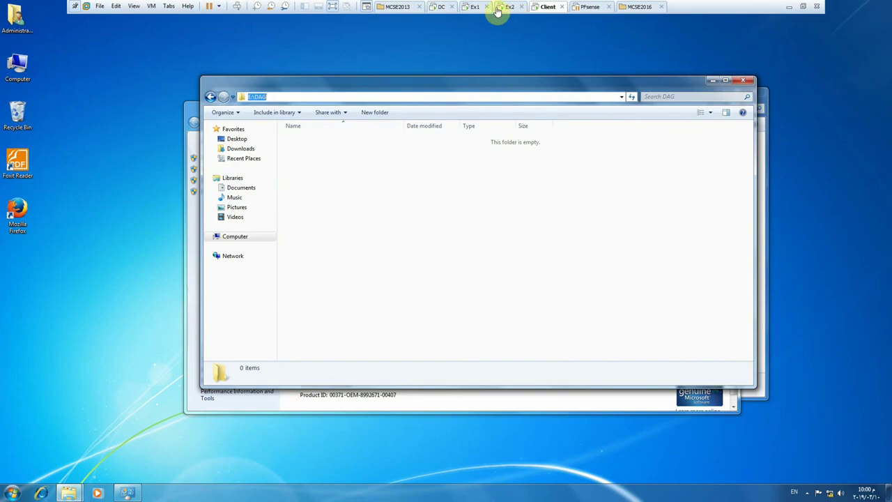
left_click(472, 7)
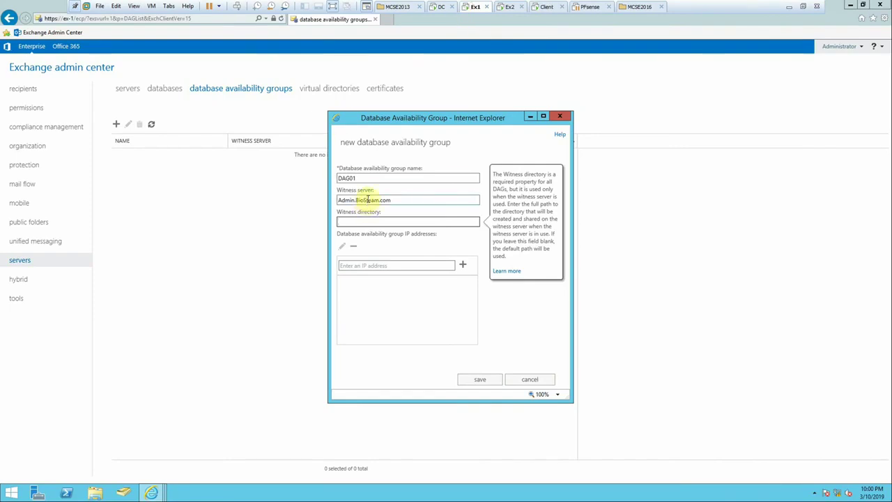
key("ctrl+v")
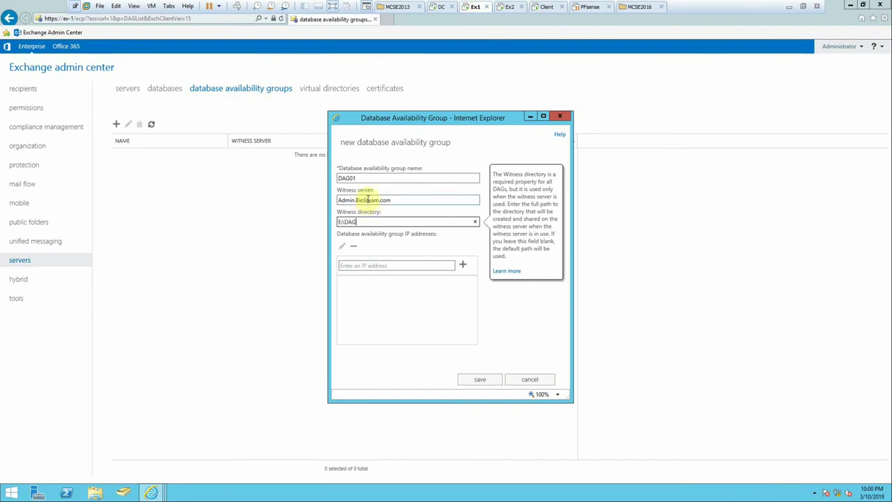
Add 10.90.90.207 as the database availability group IP address and save DAG01
left_click(463, 268)
left_click(418, 266)
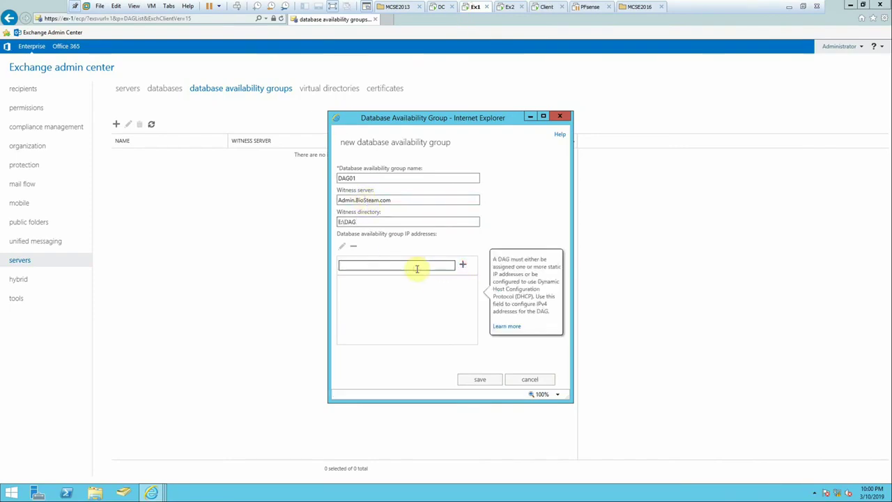
type("10.90.90.207")
left_click(464, 265)
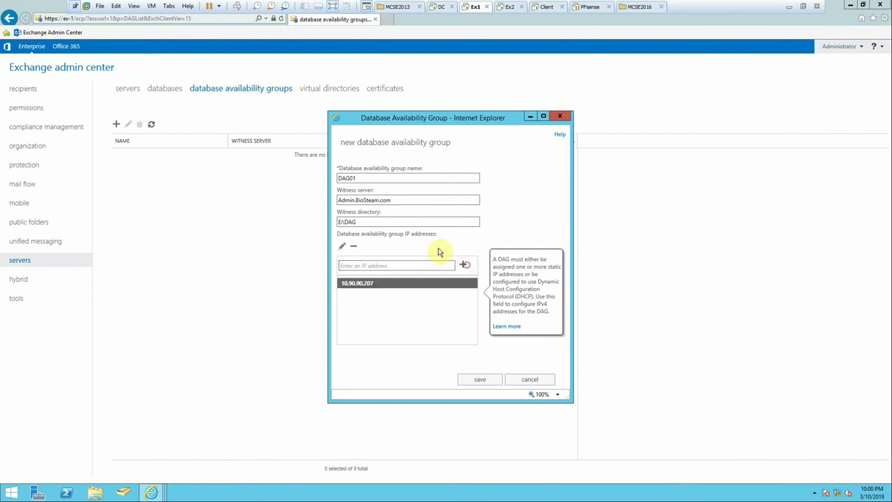
left_click(475, 379)
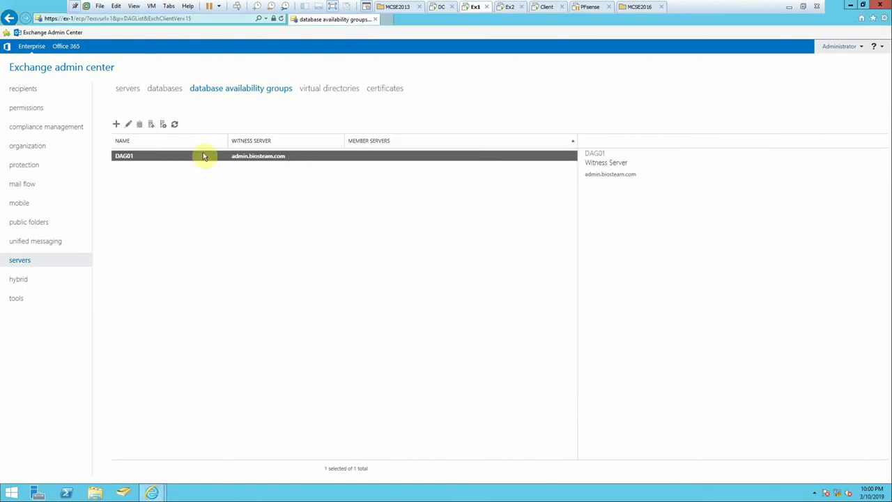
Add servers EX-1 and EX-2 to DAG01's membership and save the change
left_click(163, 127)
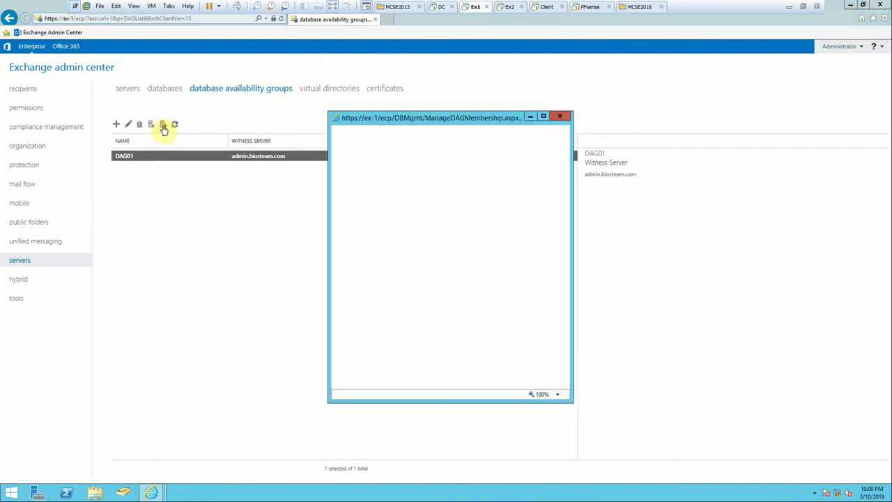
left_click(344, 182)
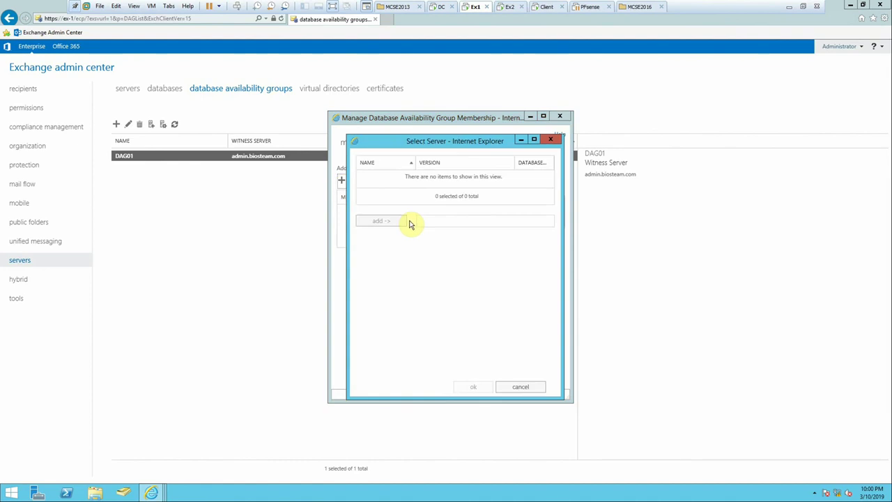
left_click(374, 367)
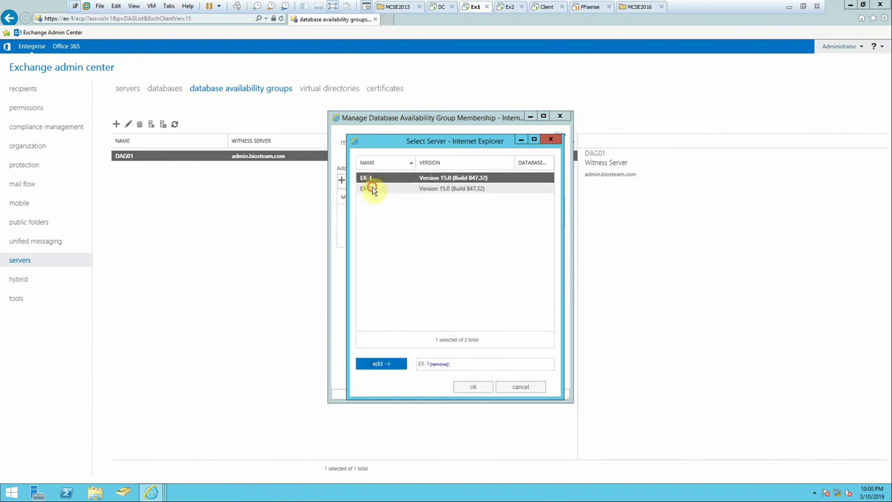
left_click(370, 189)
left_click(391, 365)
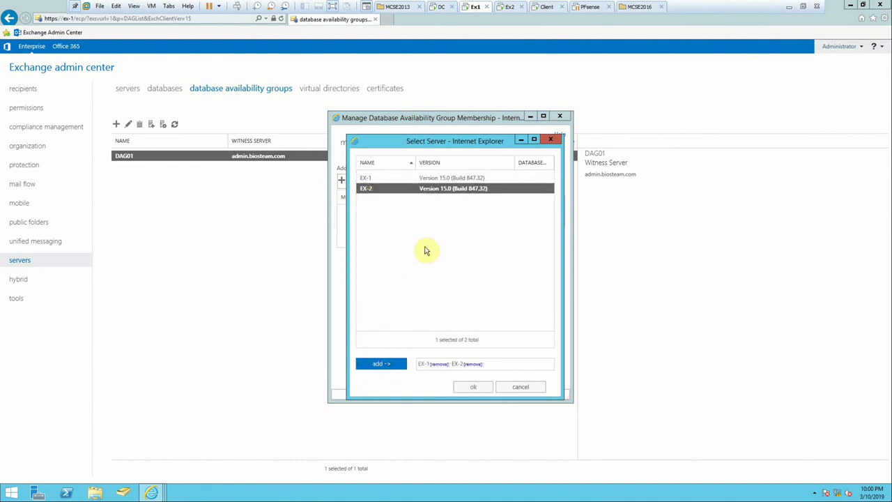
left_click(472, 386)
left_click(465, 381)
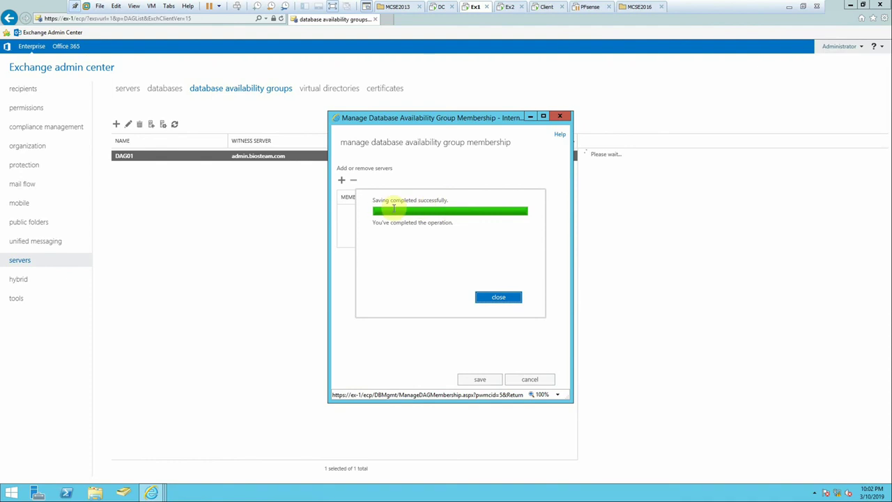
left_click(499, 299)
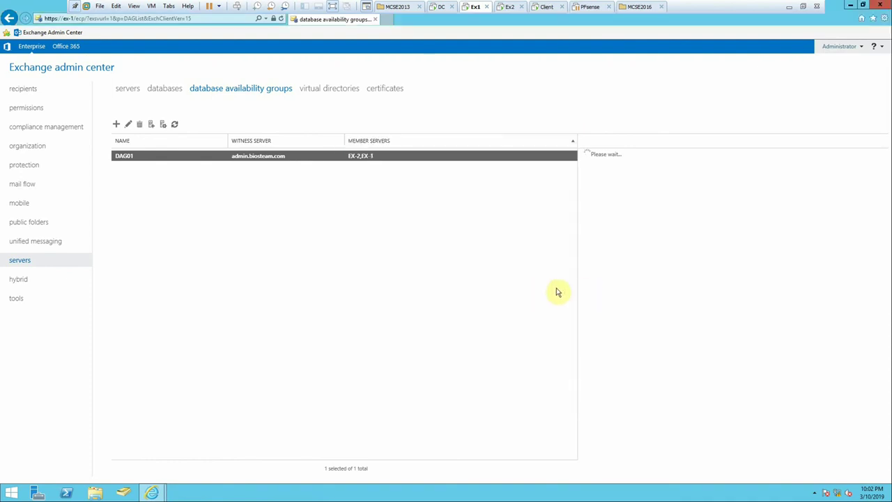
Check DAG01's member servers in the database availability groups list on Ex2, then refresh the list on Ex1
left_click(509, 6)
left_click(151, 124)
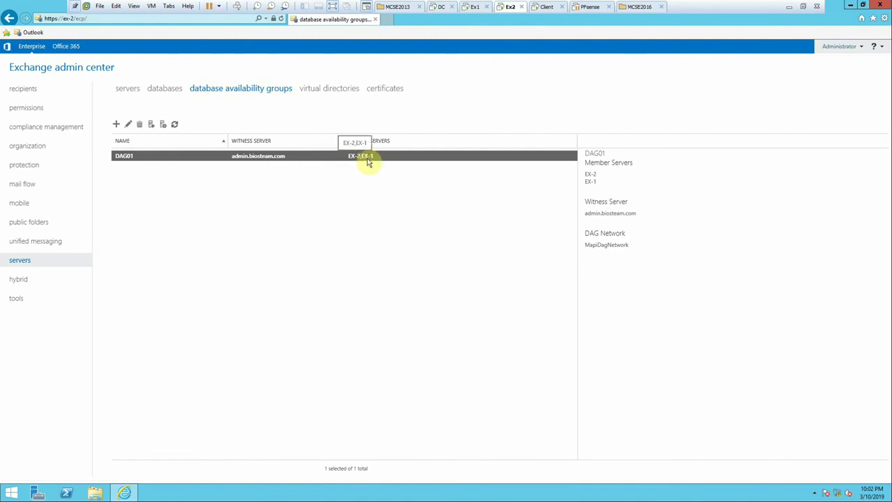
left_click(470, 7)
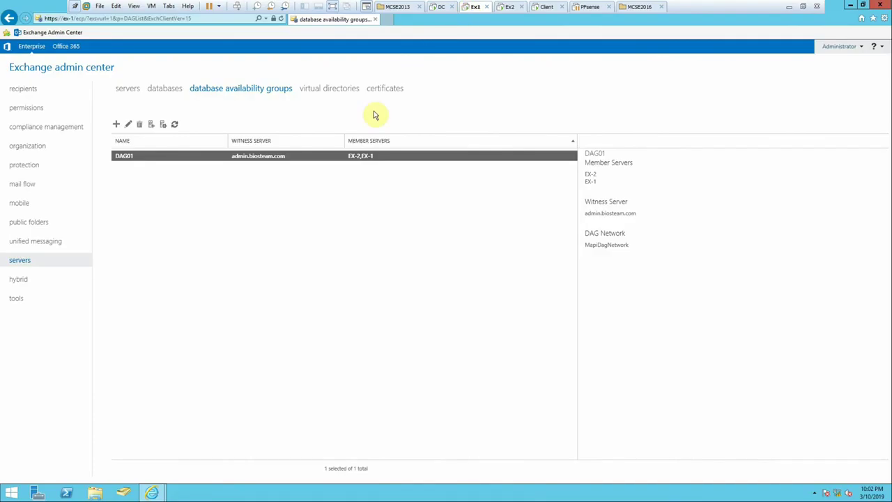
left_click(175, 126)
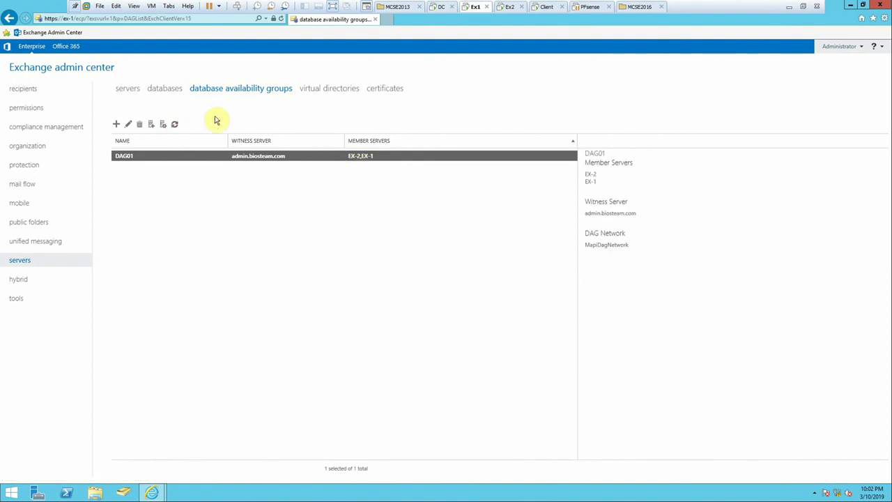
Review the databases on Ex1, refresh the list and check the additional actions available for BD-1
left_click(166, 92)
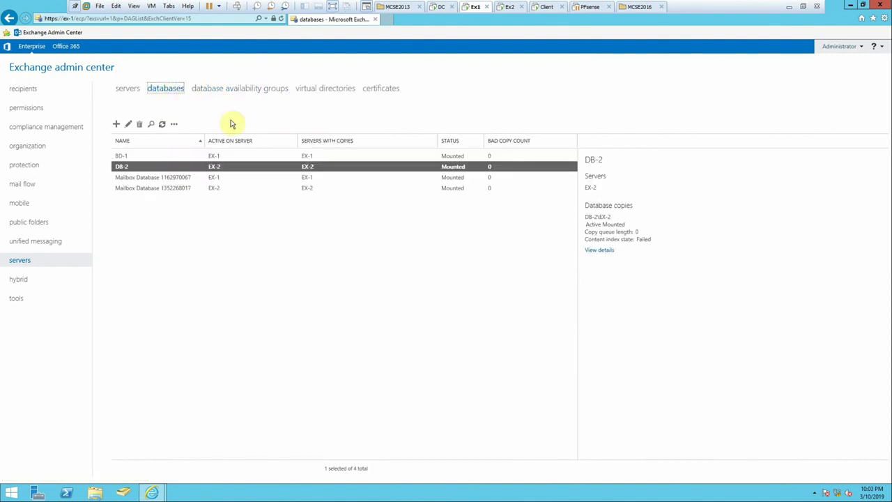
left_click(237, 157)
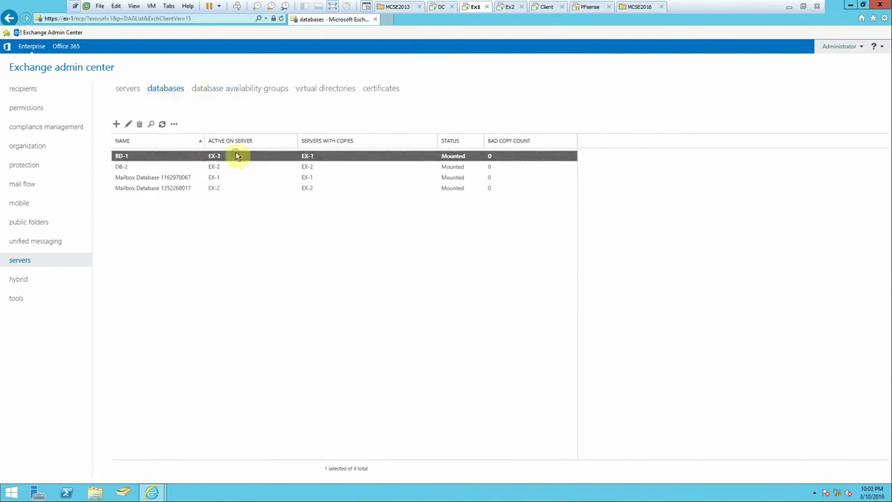
left_click(175, 125)
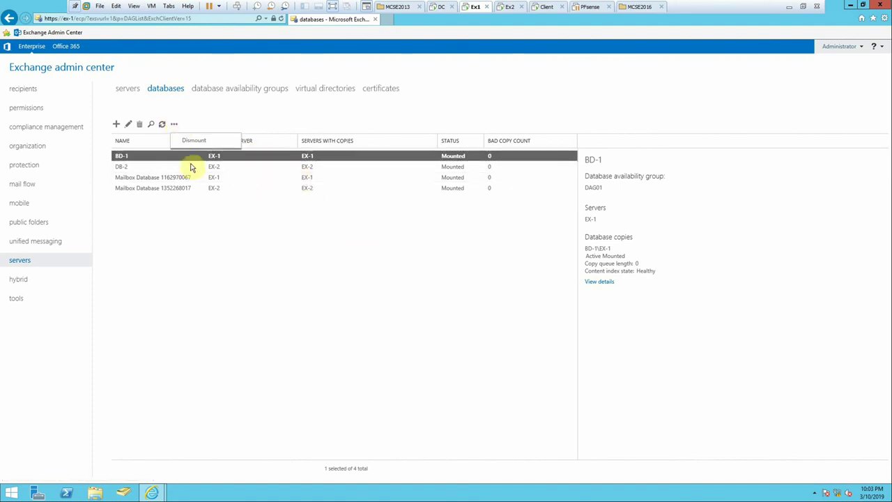
left_click(161, 124)
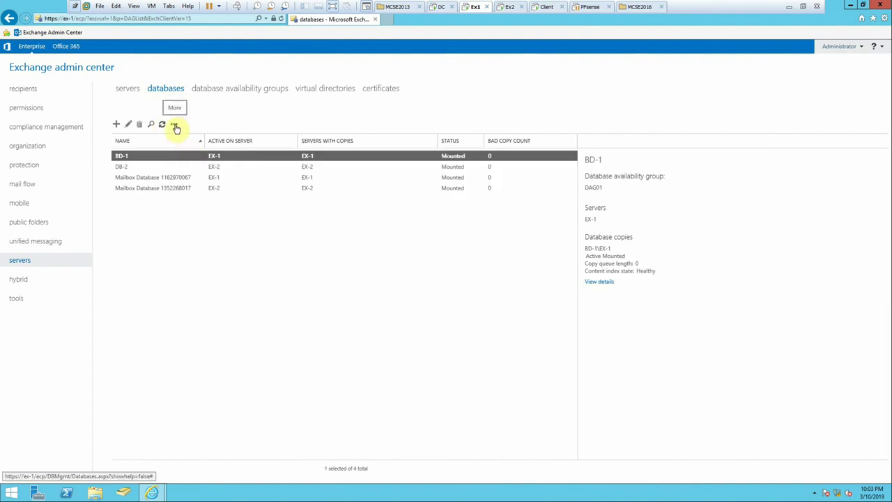
left_click(175, 126)
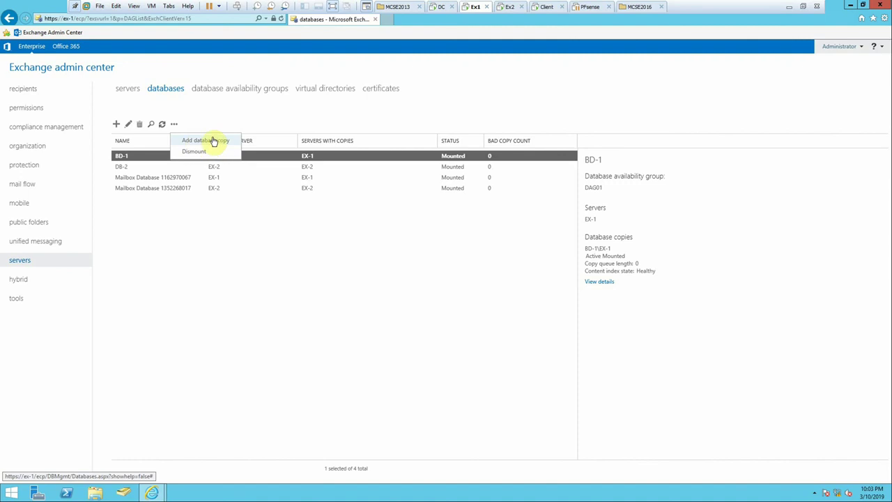
left_click(339, 239)
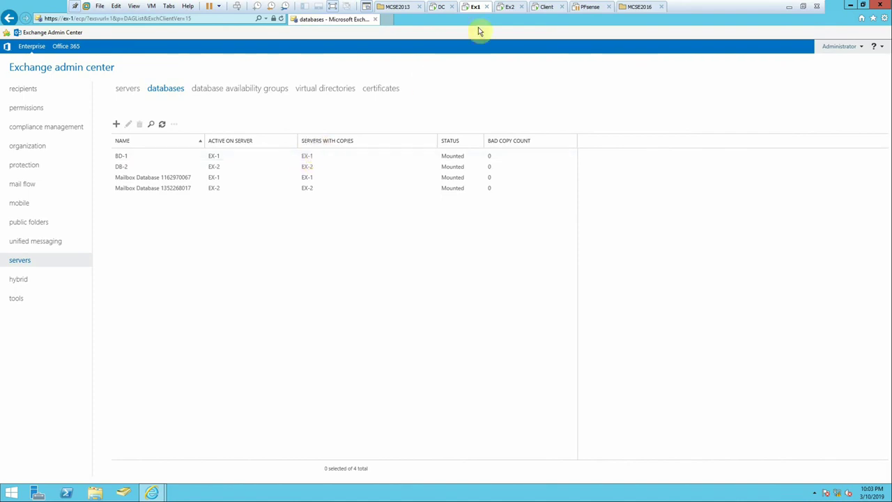
Switch to Ex2 and inspect BD-1's details and servers with copies in its databases list
left_click(508, 7)
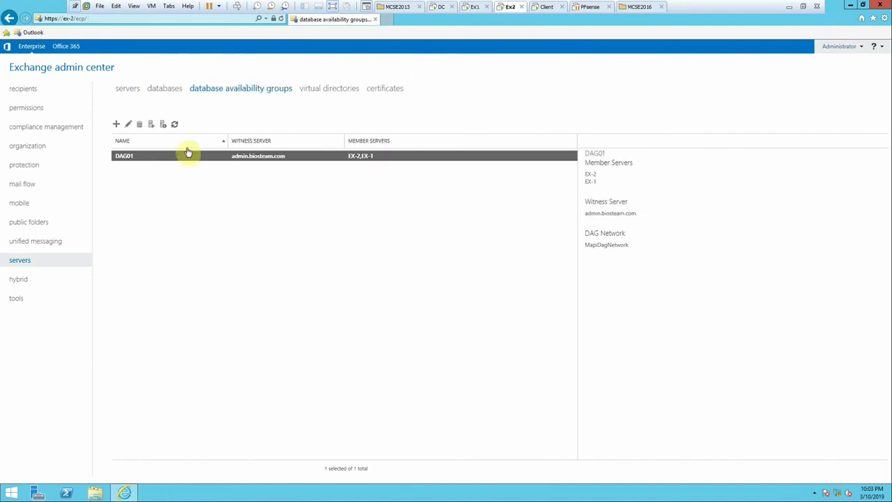
left_click(166, 88)
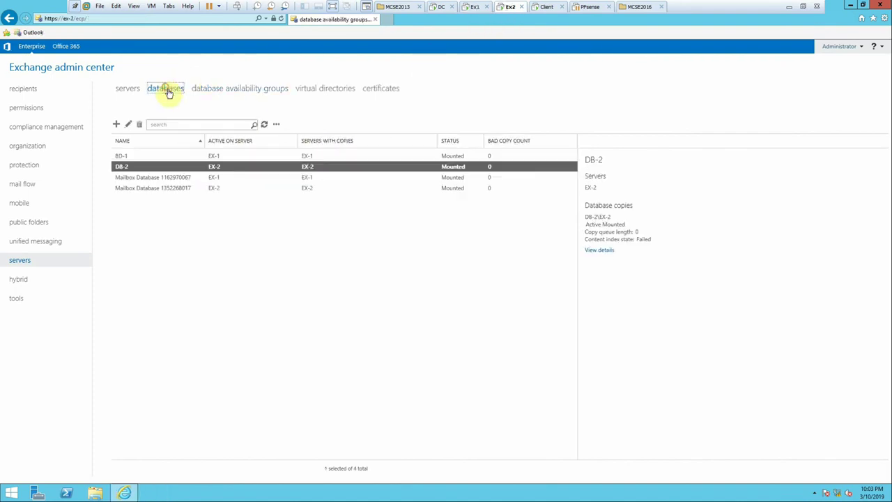
left_click(309, 157)
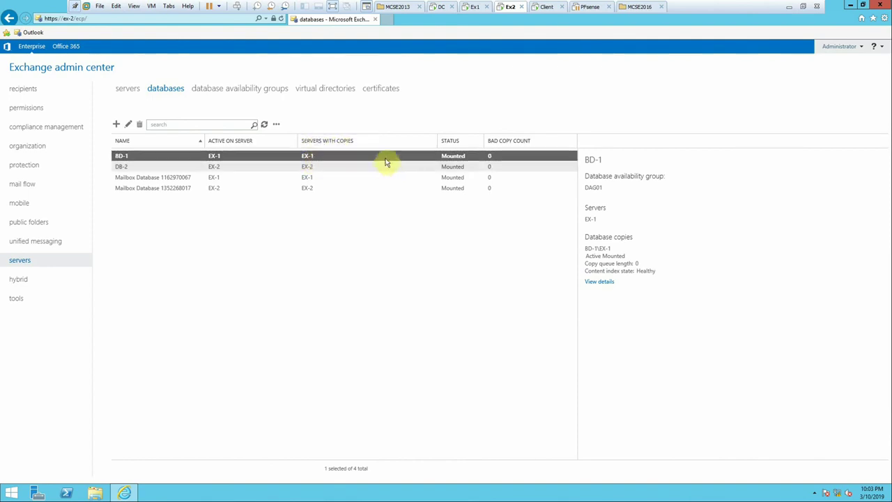
Return to Ex1 and add a copy of mailbox database BD-1 on server EX-2, saving it
left_click(475, 8)
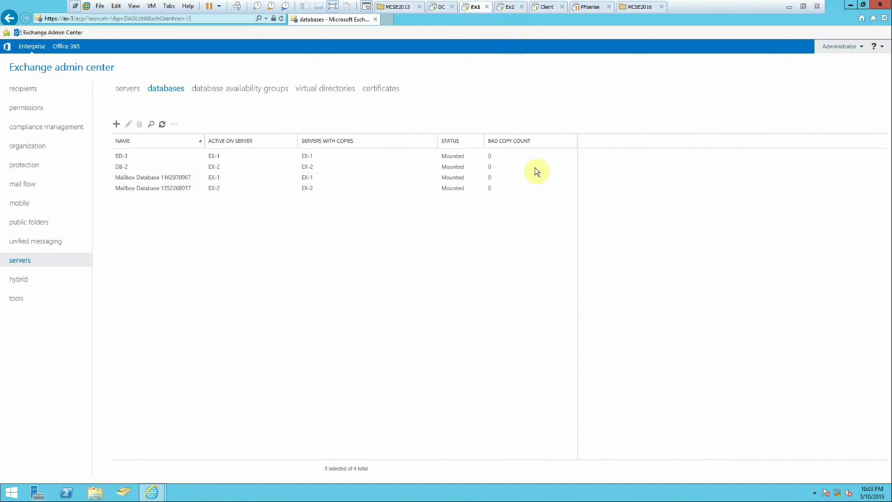
left_click(174, 158)
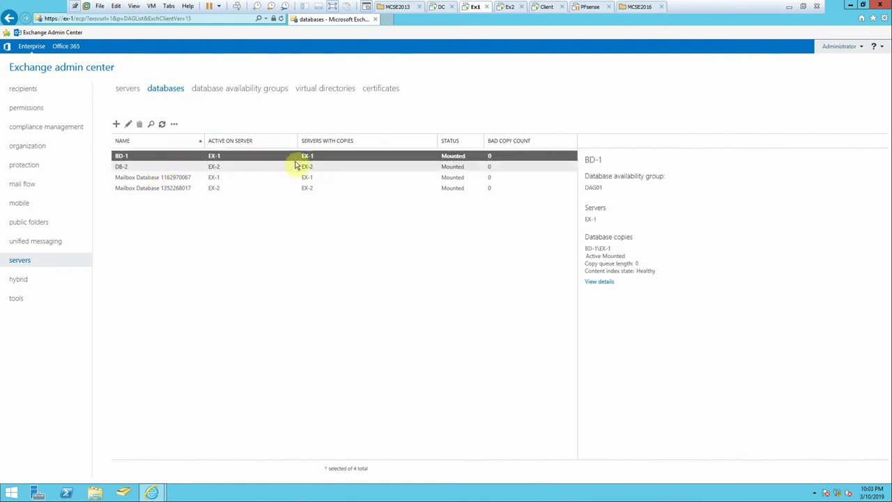
left_click(174, 124)
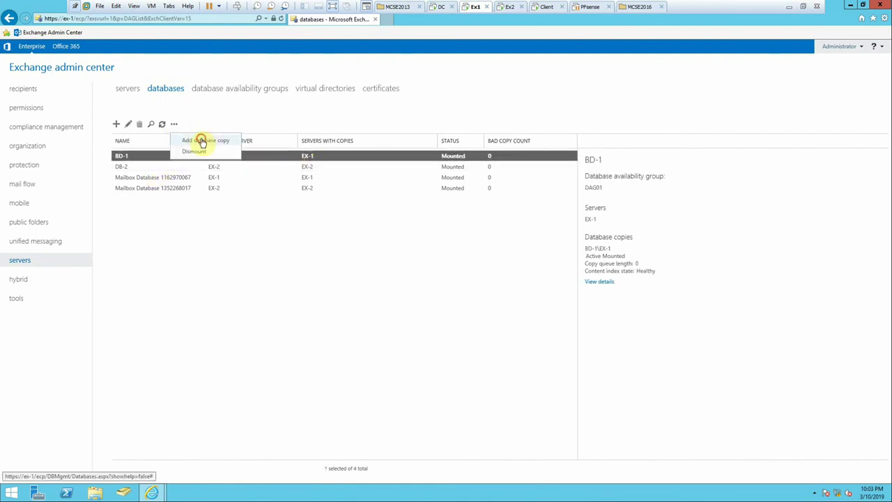
left_click(201, 141)
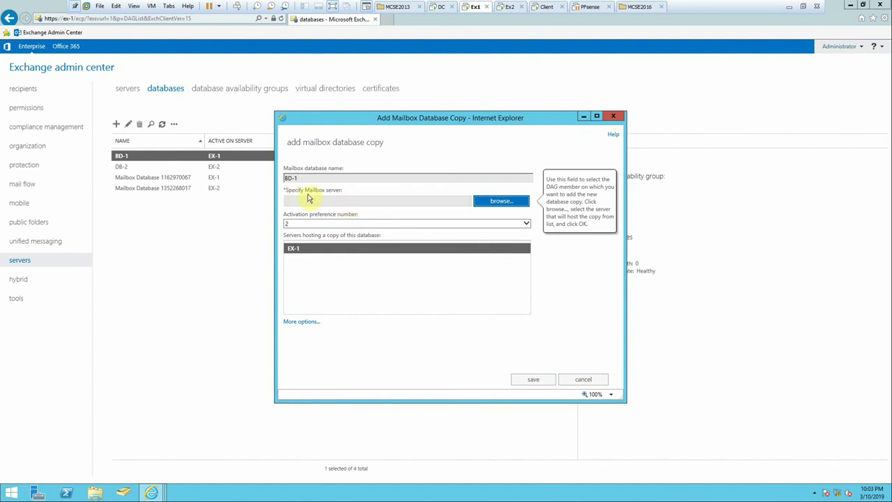
left_click(488, 200)
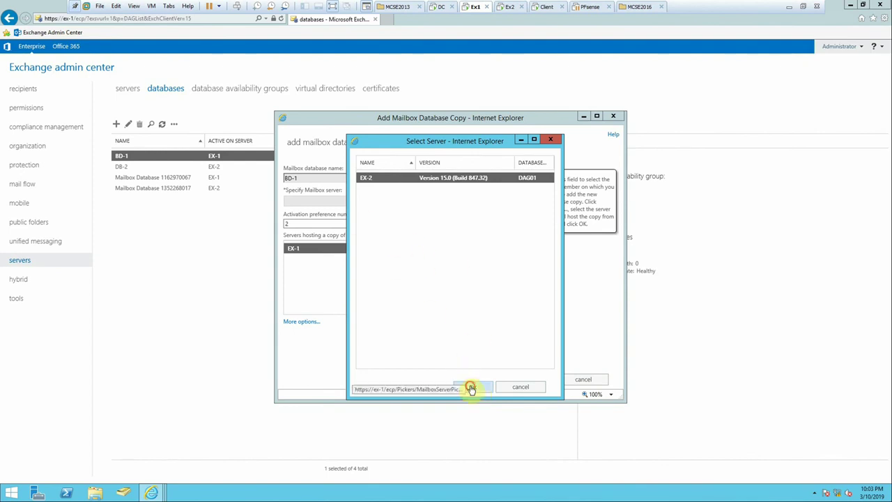
left_click(471, 388)
left_click(537, 381)
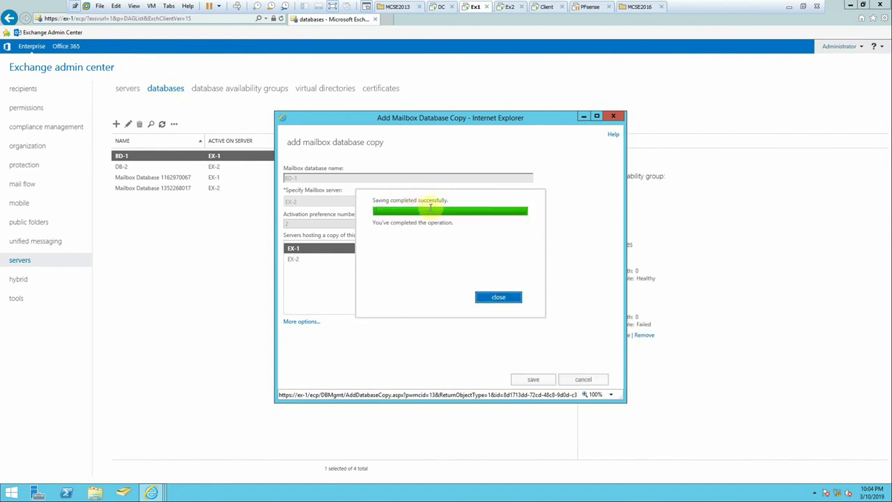
Close the finished BD-1 copy operation and open D:\Program Files\Microsoft\Exchange Server\V15\Mailbox in File Explorer on Ex2
left_click(500, 297)
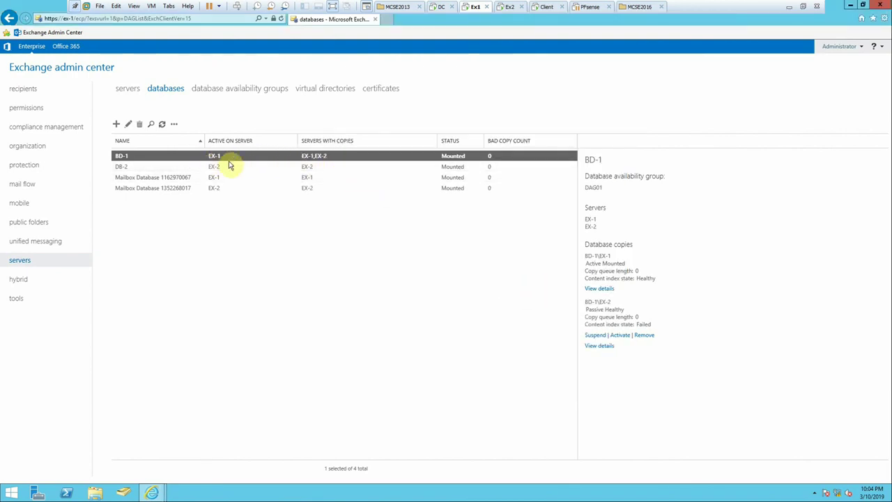
left_click(500, 13)
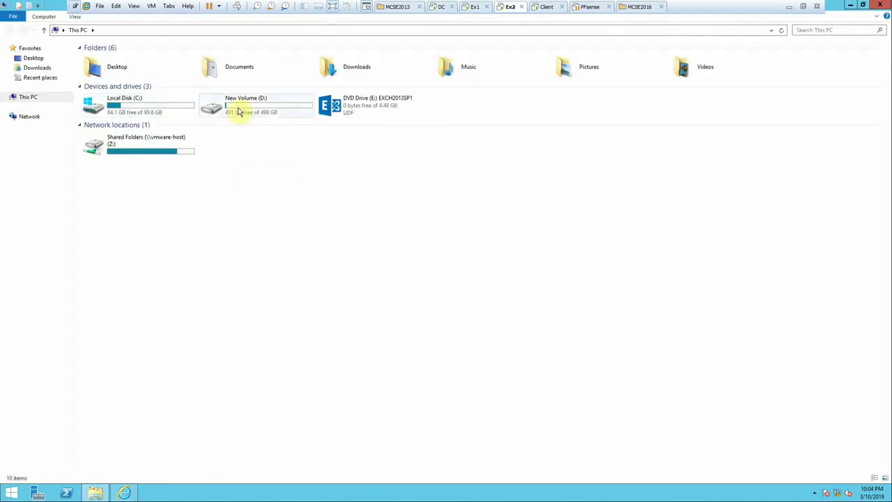
left_click(237, 111)
double_click(237, 112)
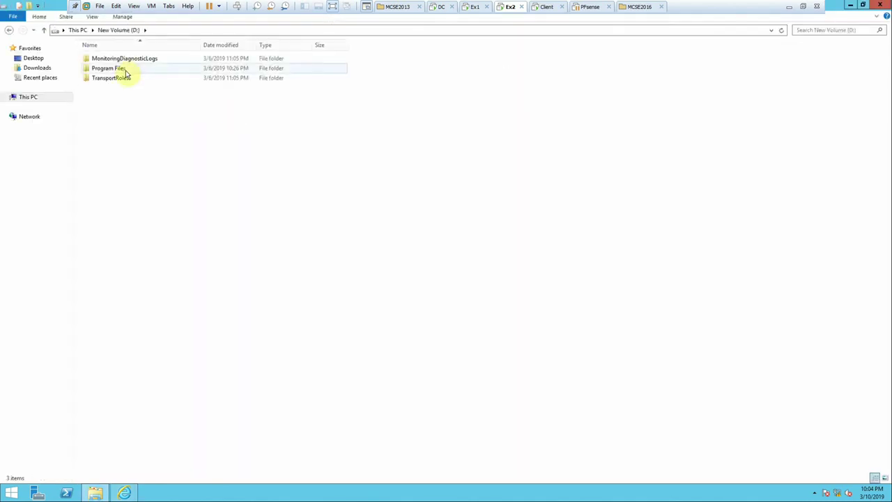
double_click(124, 70)
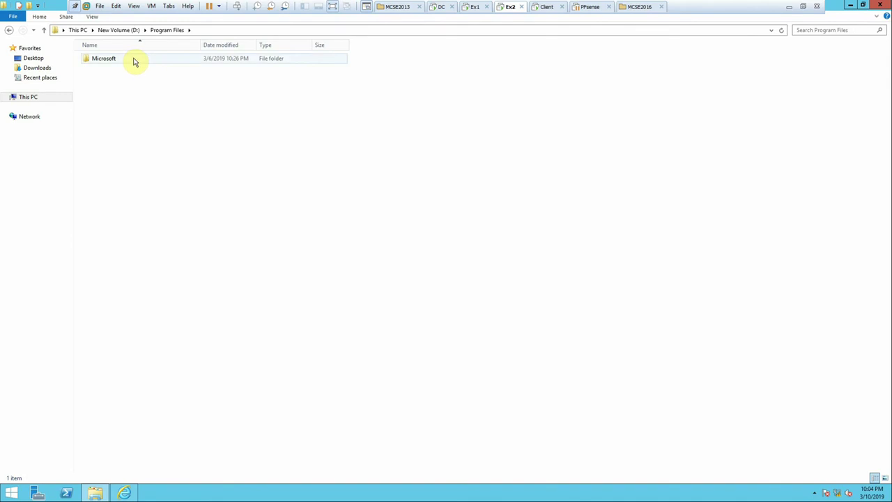
double_click(133, 61)
double_click(133, 60)
double_click(134, 60)
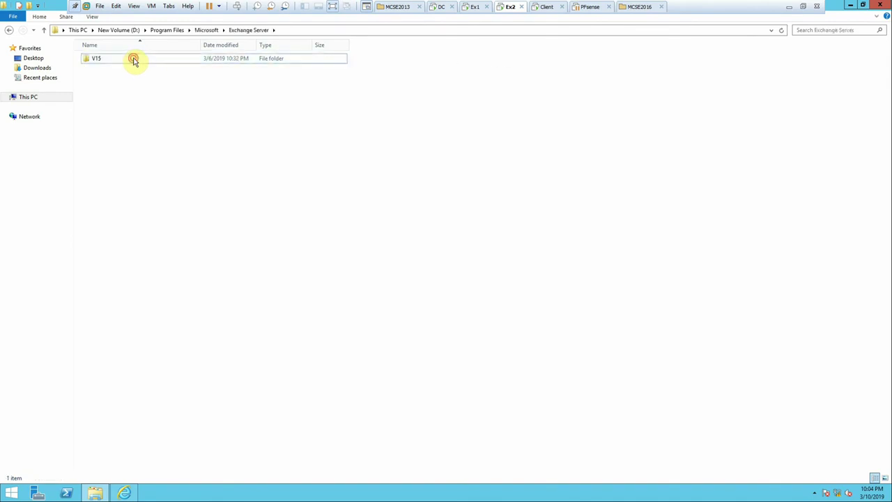
double_click(101, 117)
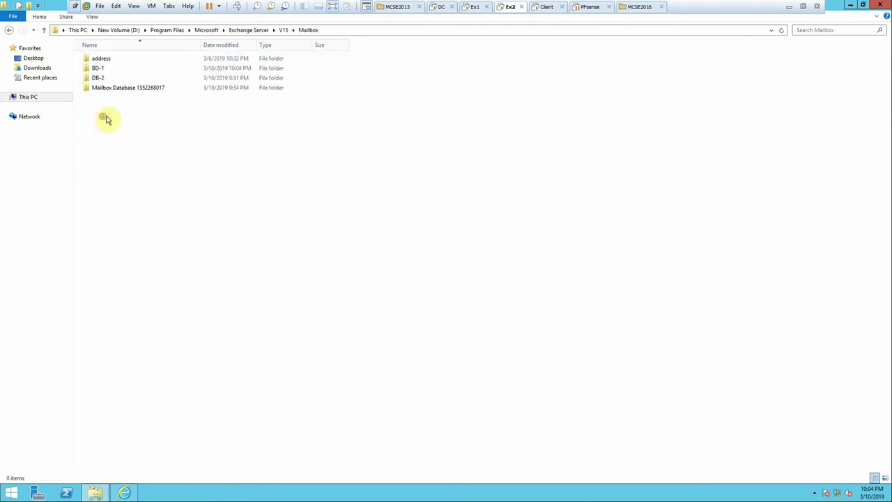
Inspect the files in the DB-2 folder on Ex2, then return to the parent Mailbox folder
left_click(98, 79)
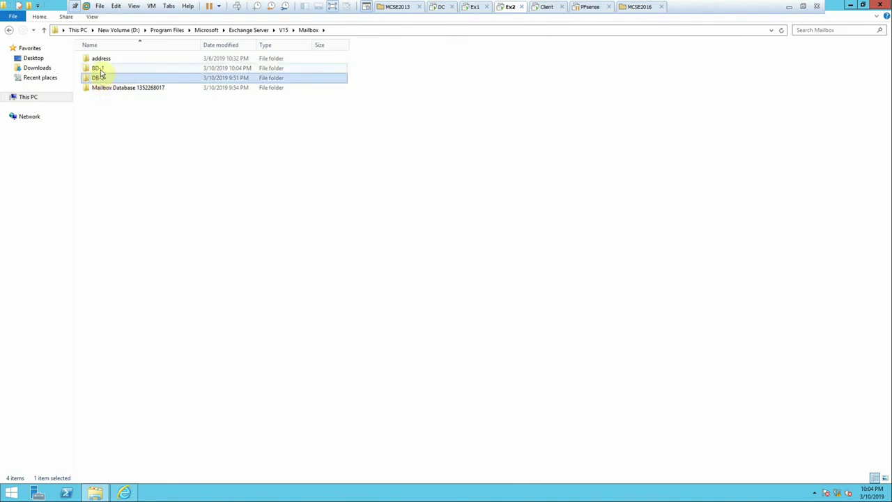
left_click(99, 78)
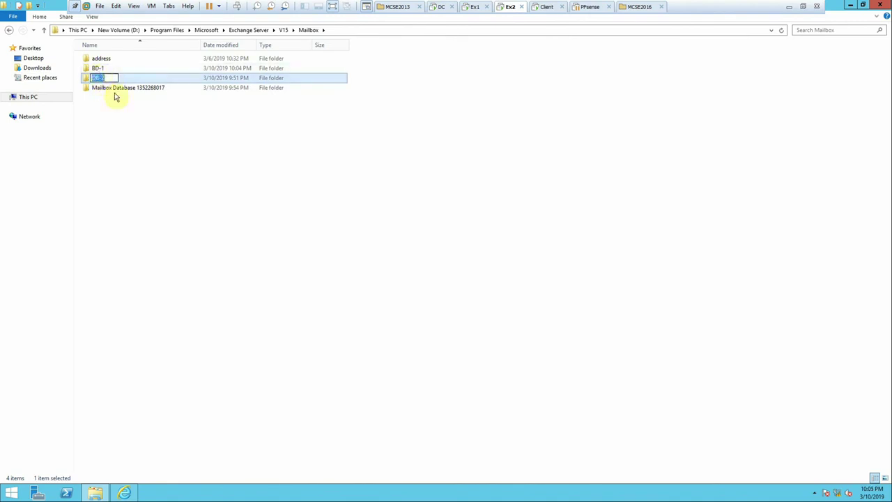
left_click(106, 95)
double_click(99, 79)
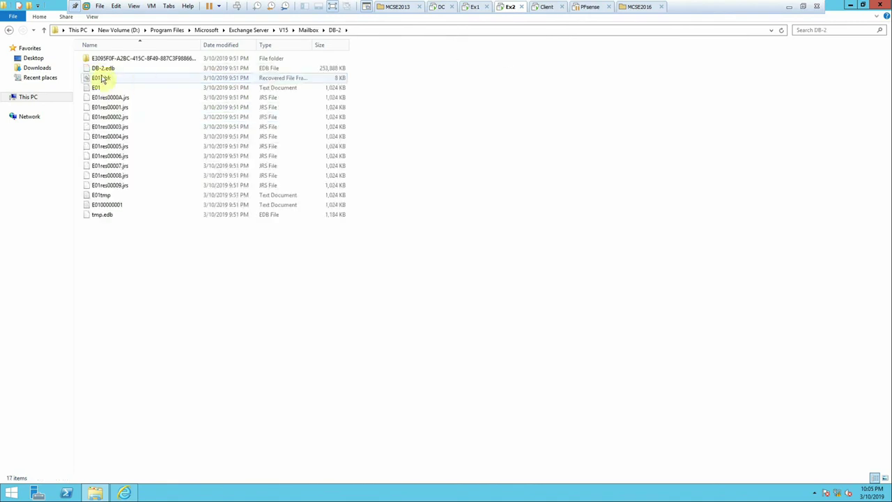
left_click(45, 32)
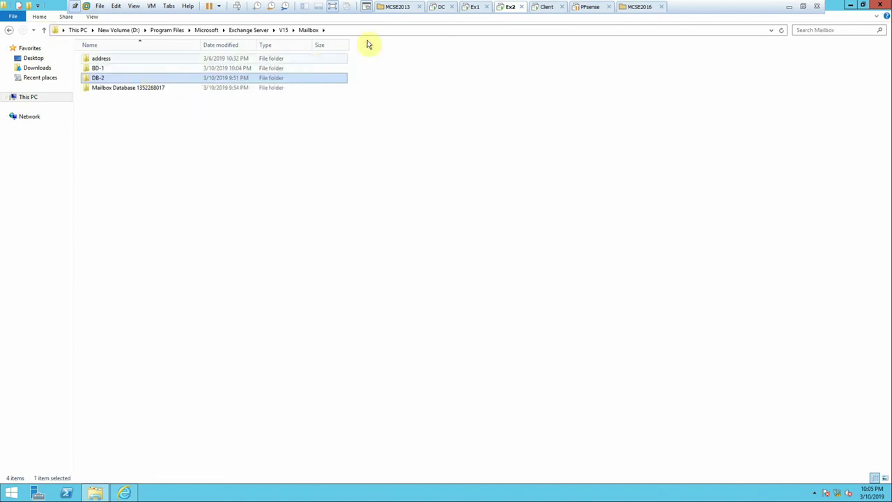
left_click(101, 69)
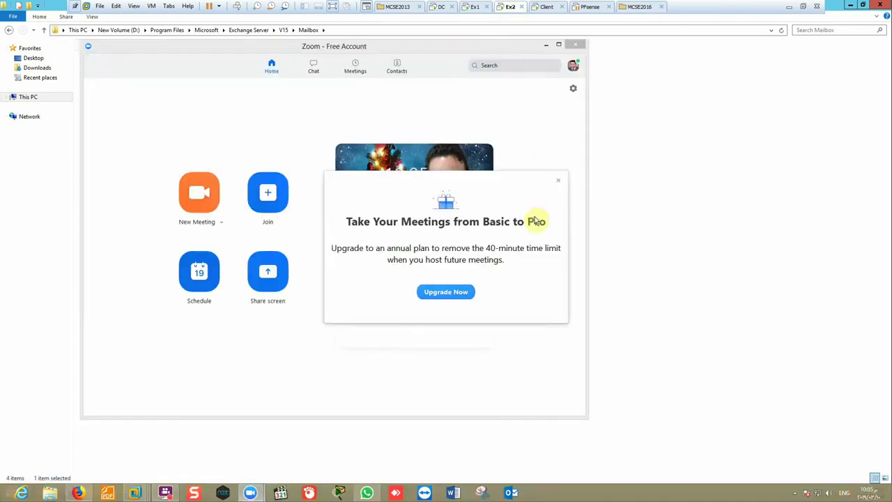
Dismiss the Zoom upgrade offer, minimise the virtual machine window and reopen it on the DC machine
left_click(557, 181)
left_click(788, 7)
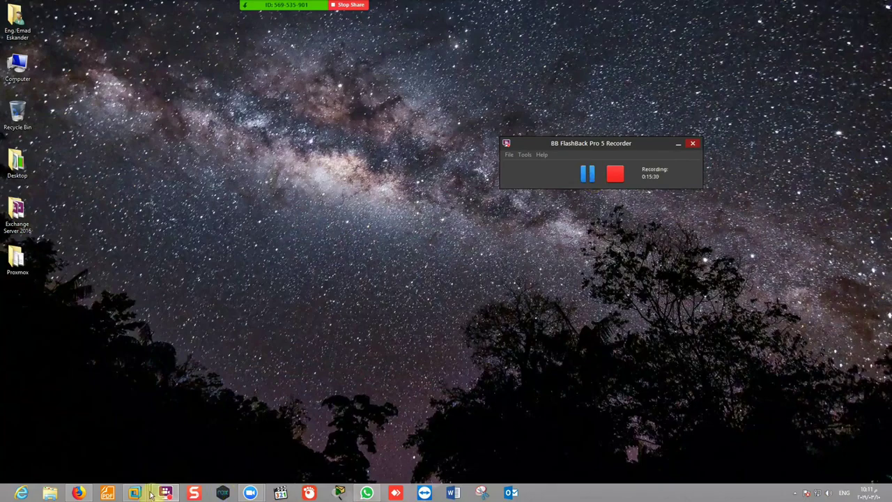
mouse_move(140, 493)
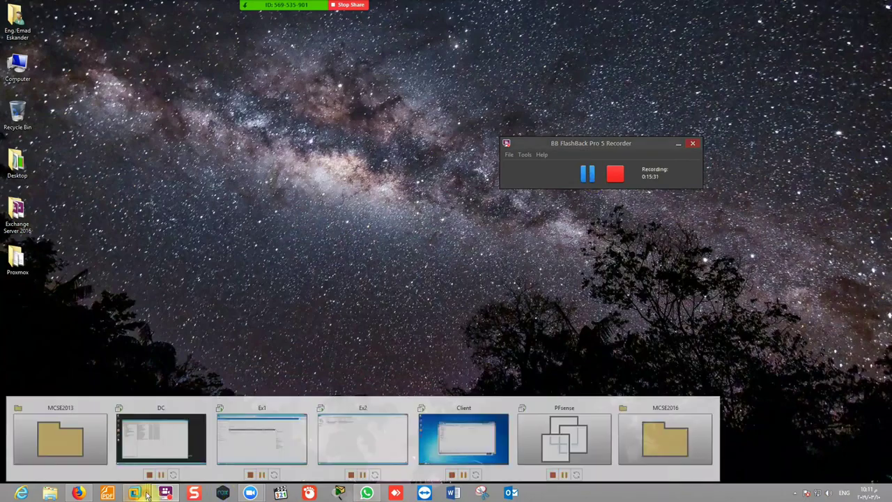
left_click(200, 440)
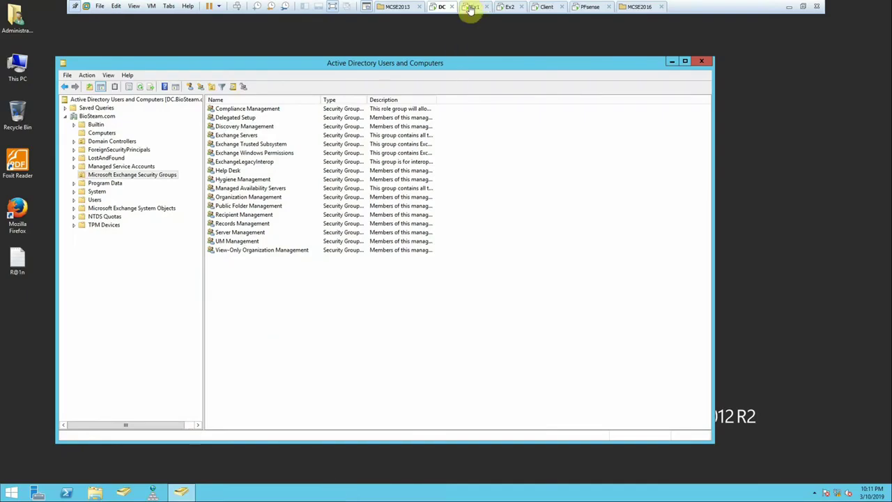
Check BD-1's servers with copies on Ex1 and locate the BD-1 folder in the Mailbox folder on Ex2
left_click(471, 8)
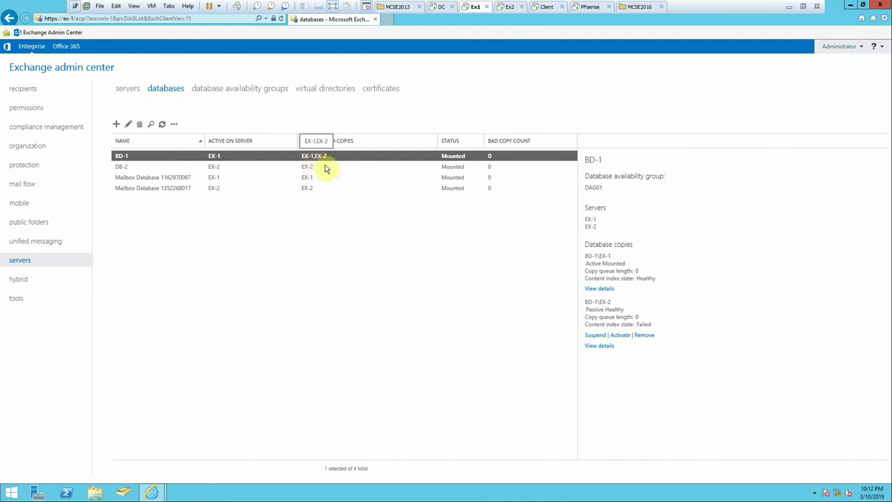
left_click(503, 8)
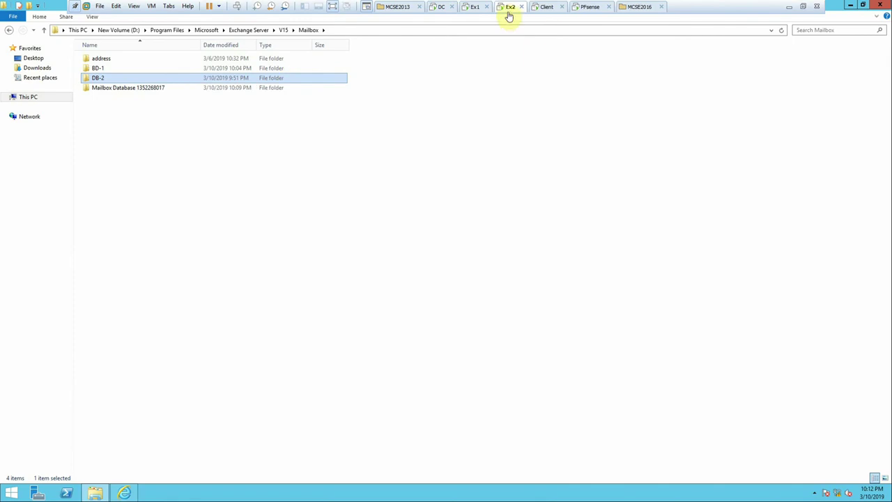
left_click(103, 69)
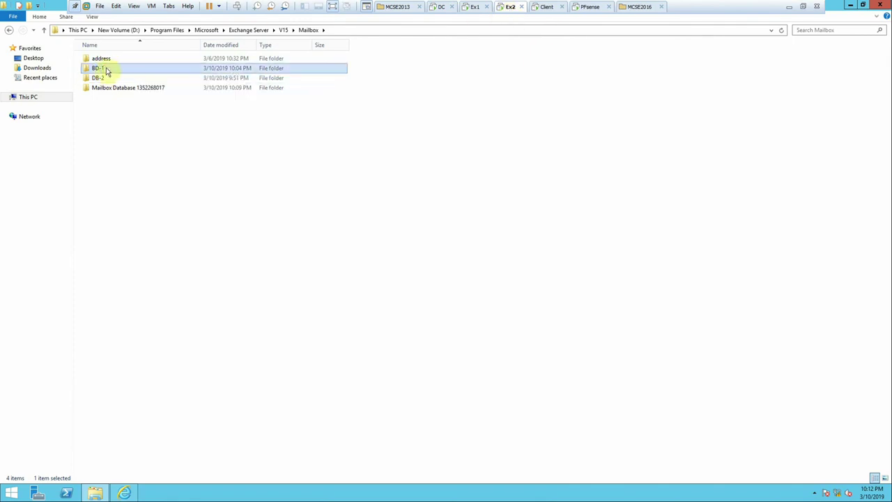
left_click(474, 7)
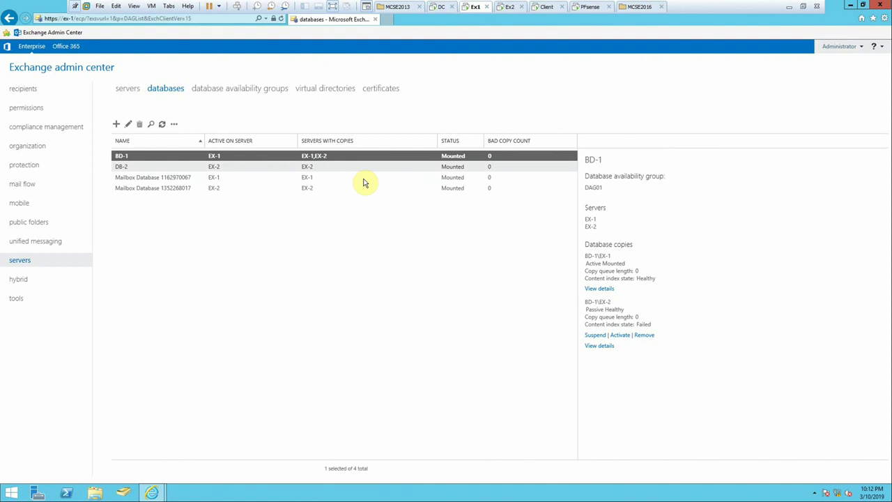
On Ex2, close the Mailbox folder window and view DB-2's details in the databases list
left_click(503, 7)
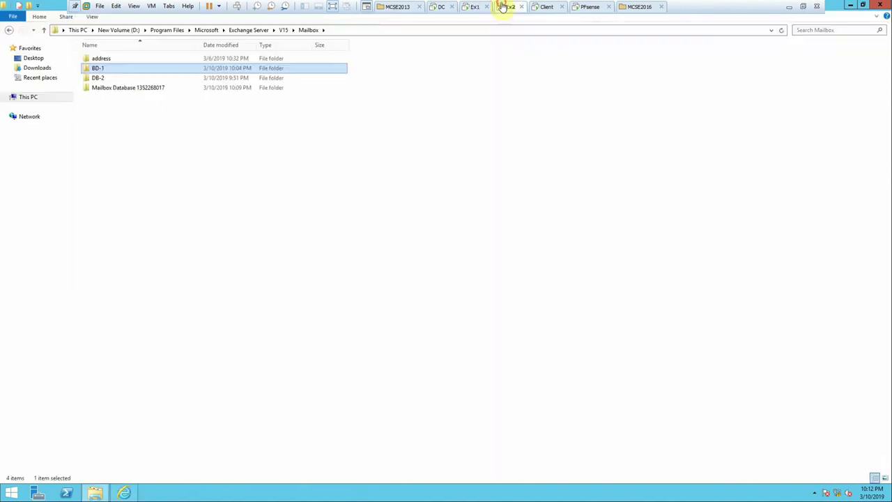
left_click(881, 6)
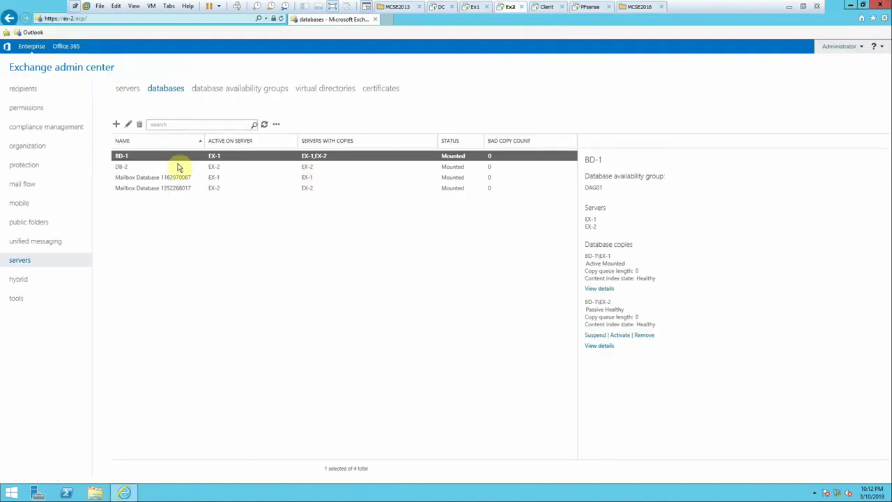
left_click(222, 171)
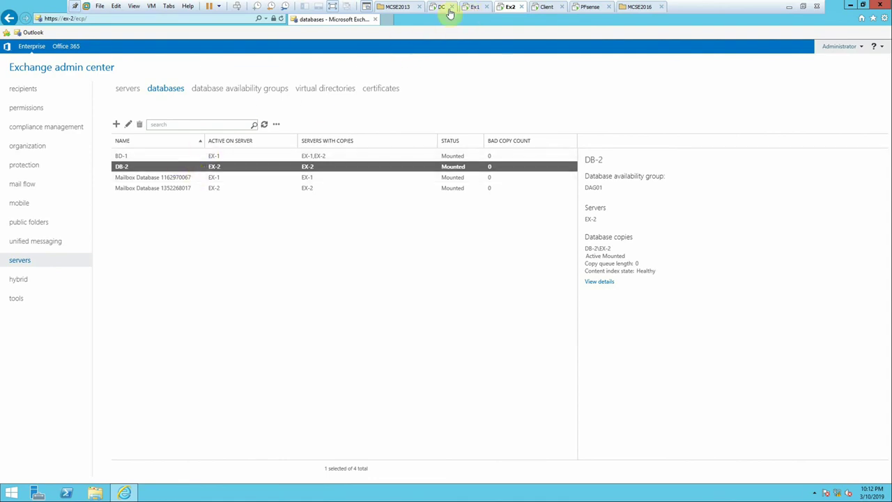
On Ex1, add a copy of mailbox database DB-2 on server EX-1 and save it
left_click(472, 7)
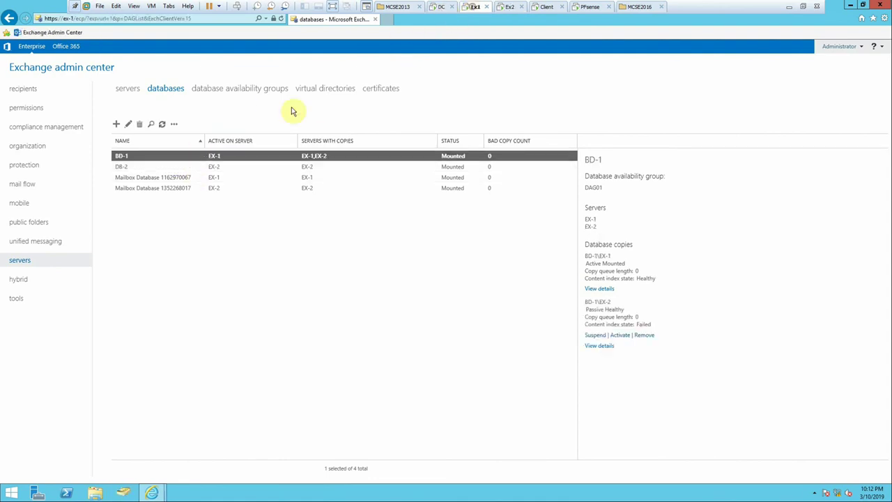
left_click(214, 168)
left_click(175, 125)
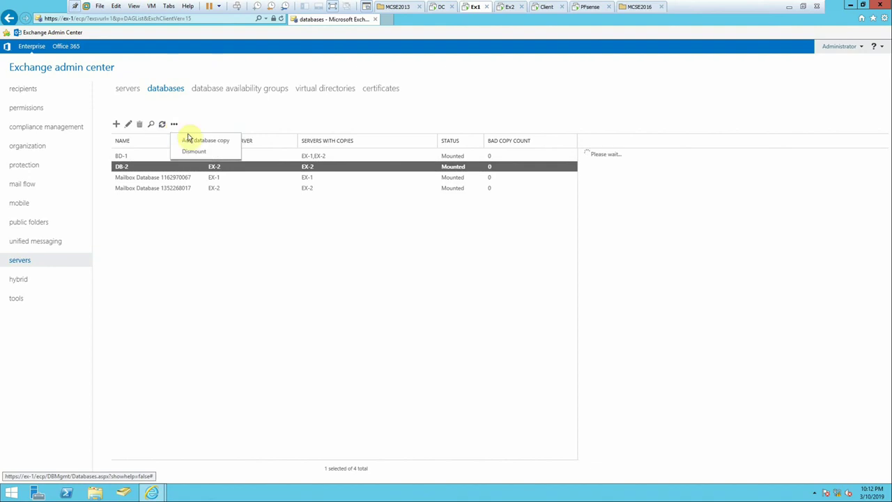
left_click(206, 142)
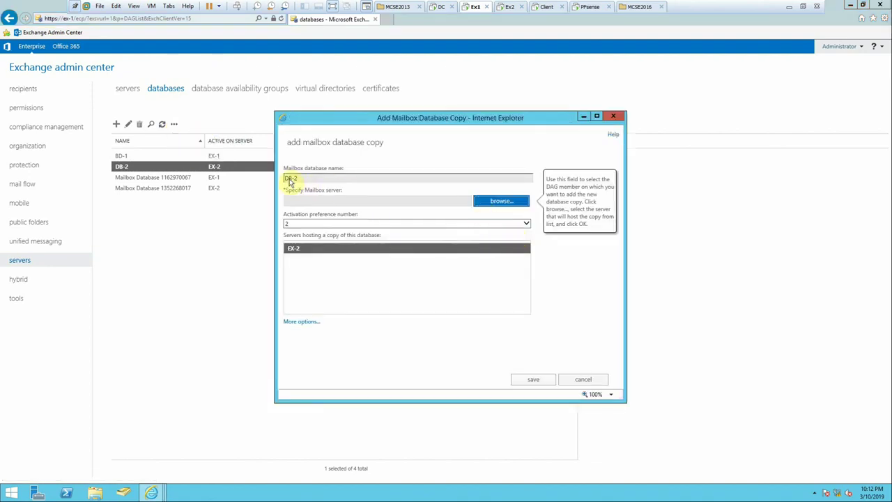
left_click(490, 201)
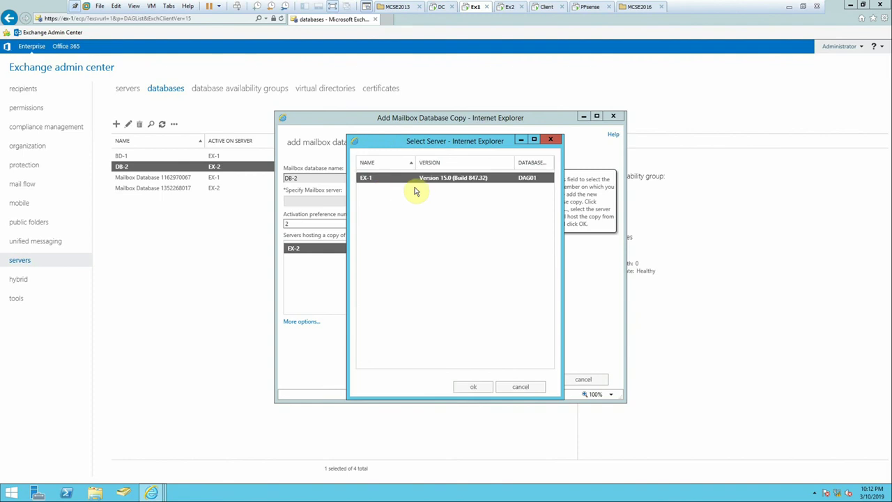
left_click(377, 180)
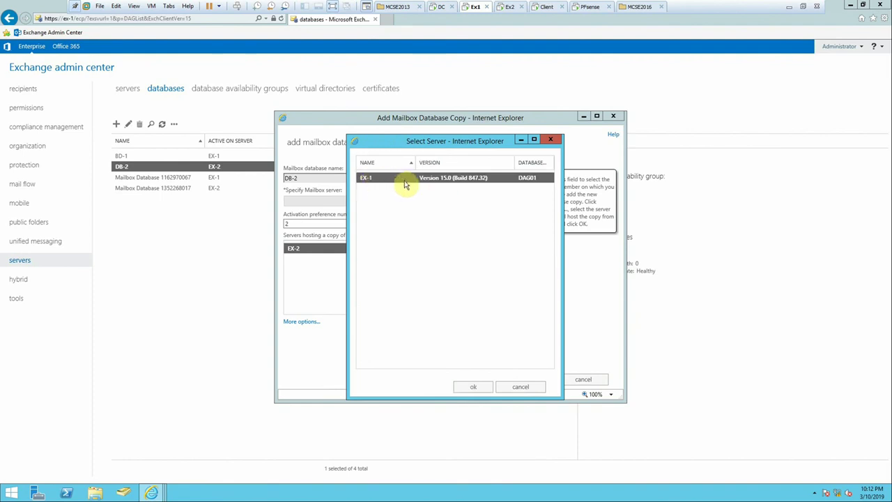
left_click(479, 389)
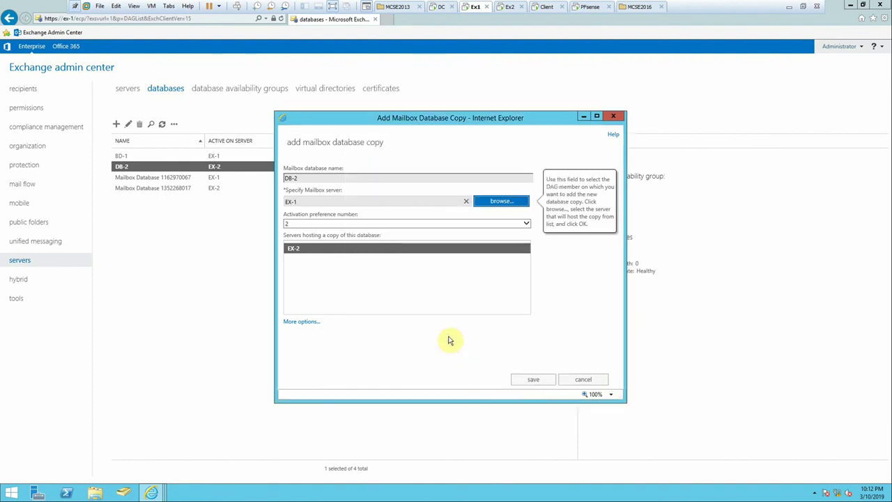
left_click(532, 380)
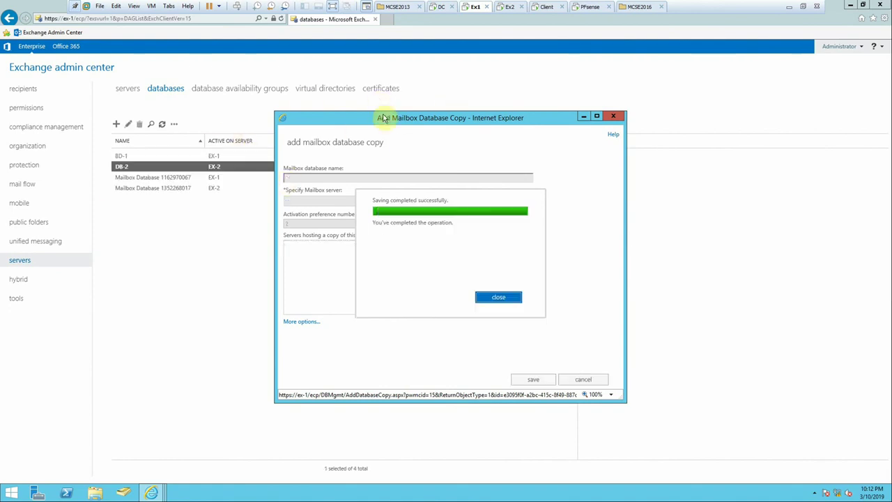
left_click(496, 298)
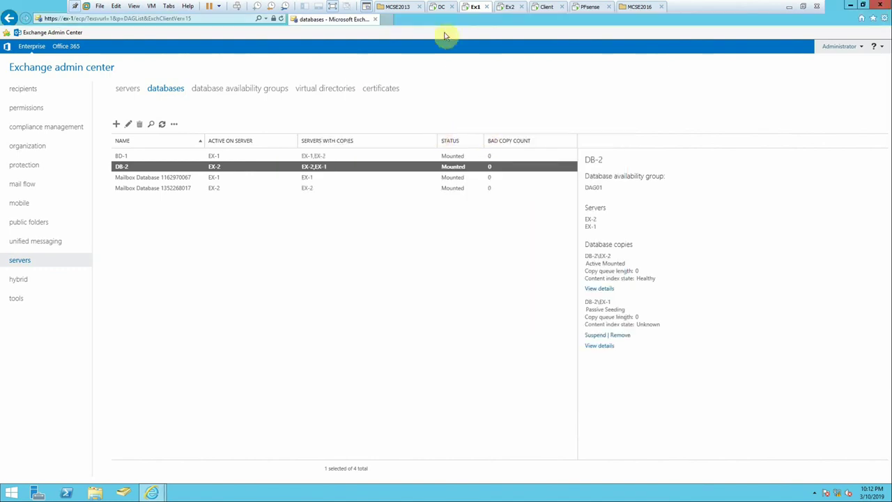
Refresh the databases list on Ex2, then check the copy details of BD-1 on Ex1 and DB-2 on Ex2
left_click(506, 8)
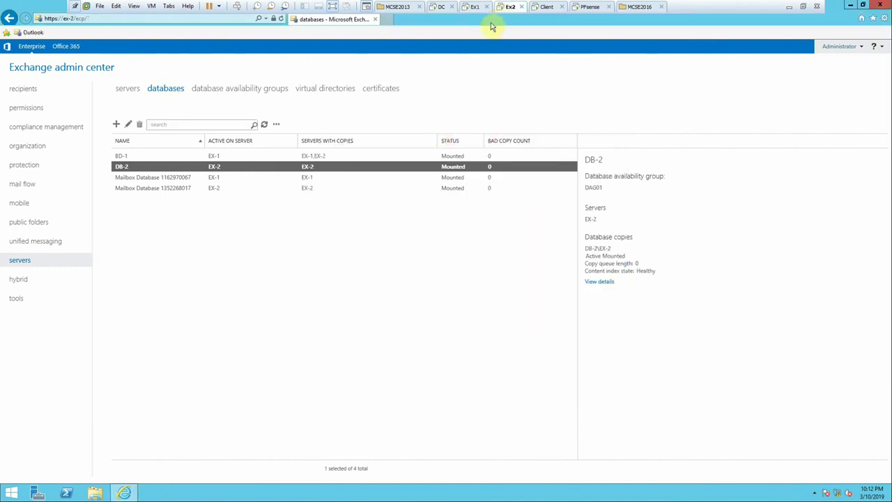
left_click(264, 124)
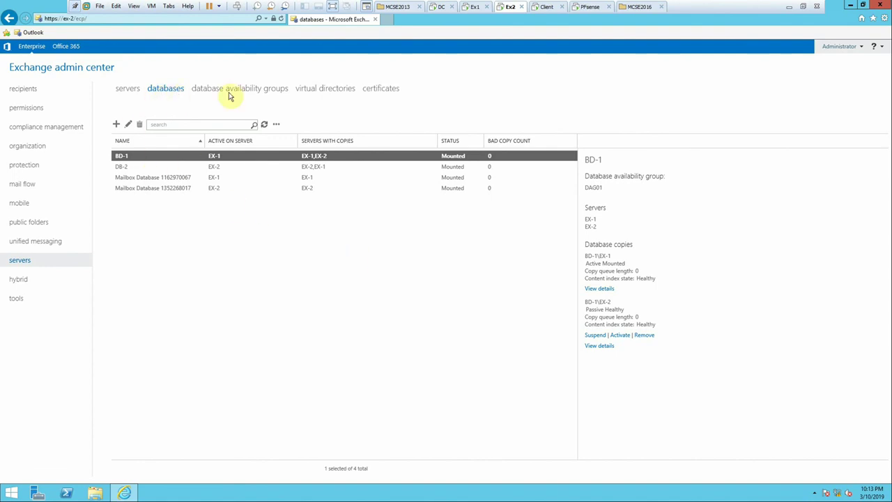
left_click(464, 9)
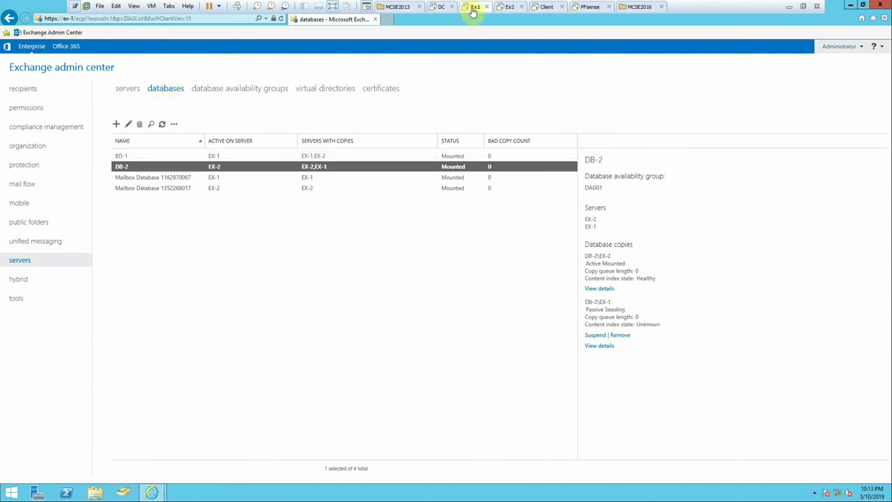
left_click(125, 157)
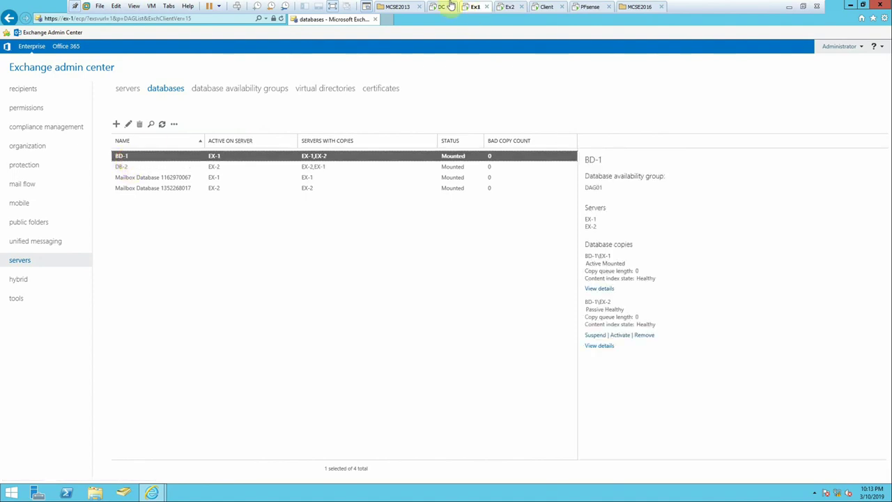
left_click(509, 8)
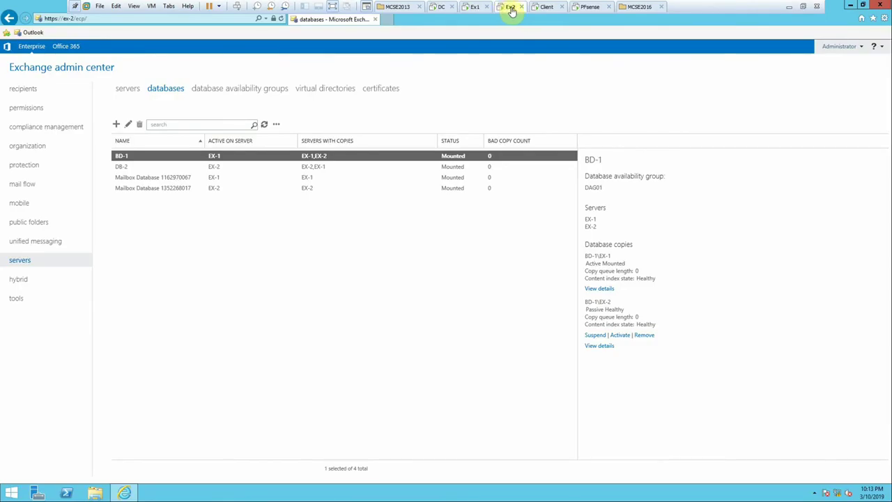
left_click(141, 168)
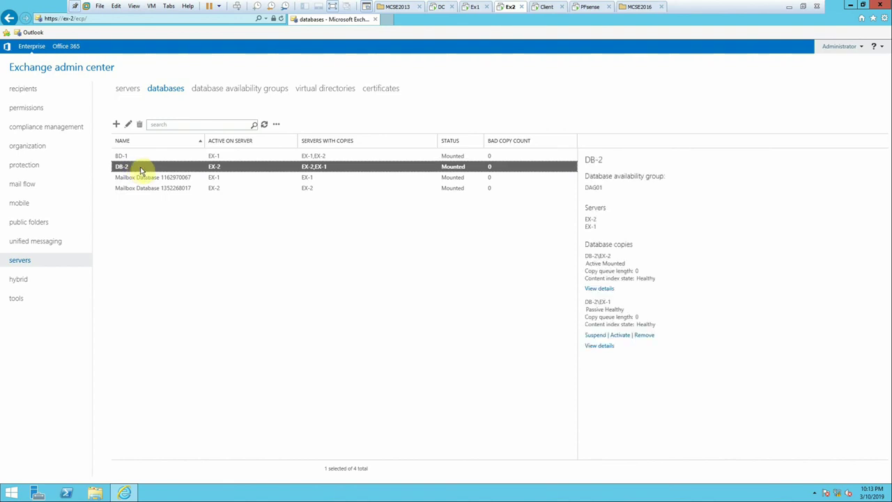
Switch to the DC machine and locate the Dag01 computer object in the Computers container of BioSteam.com
left_click(478, 10)
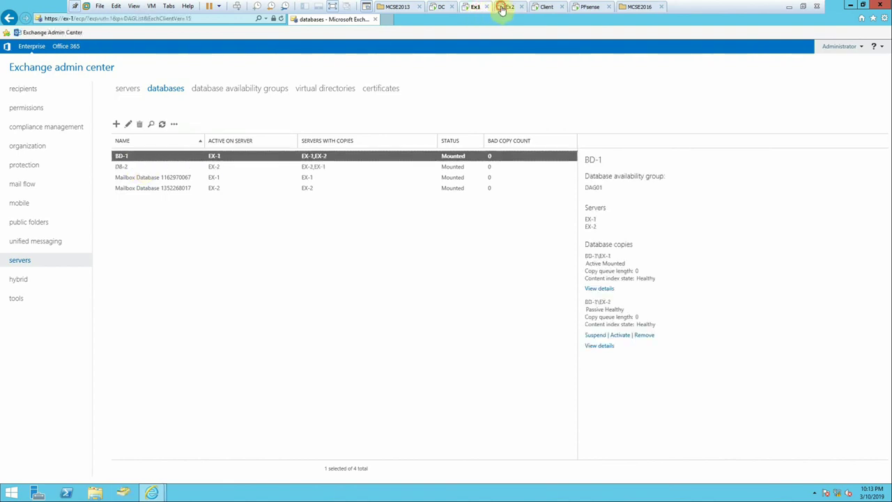
left_click(437, 10)
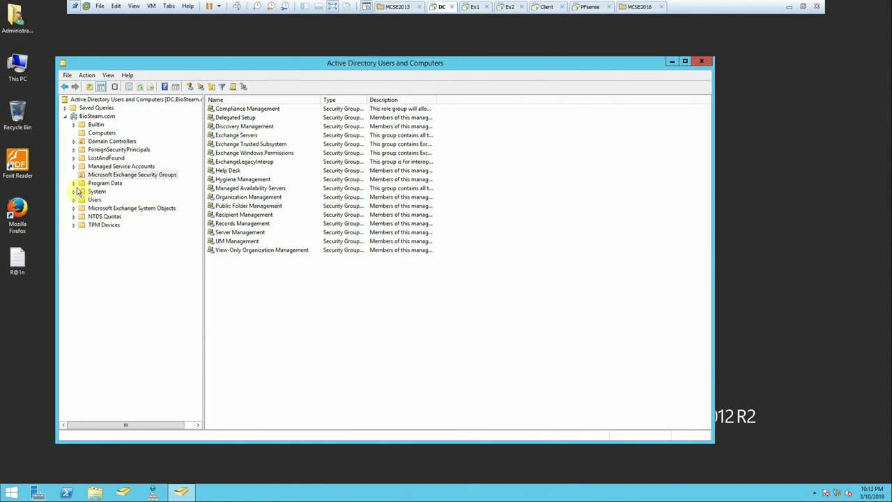
left_click(101, 133)
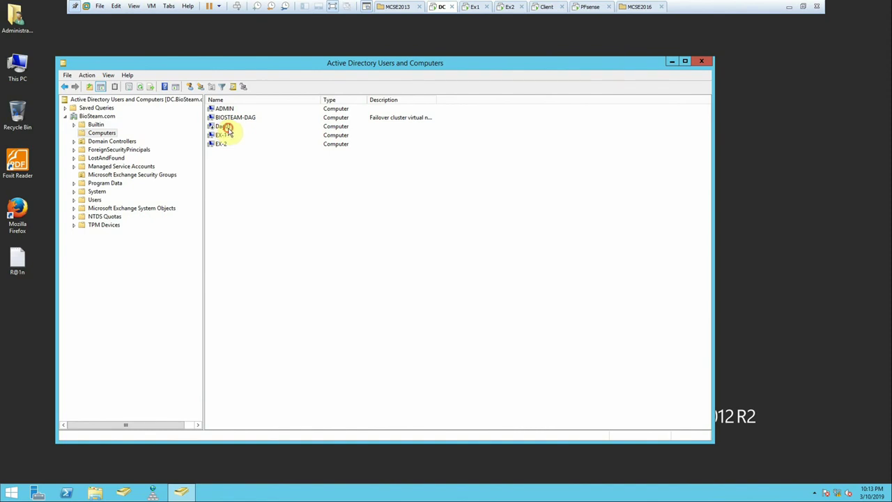
left_click(223, 127)
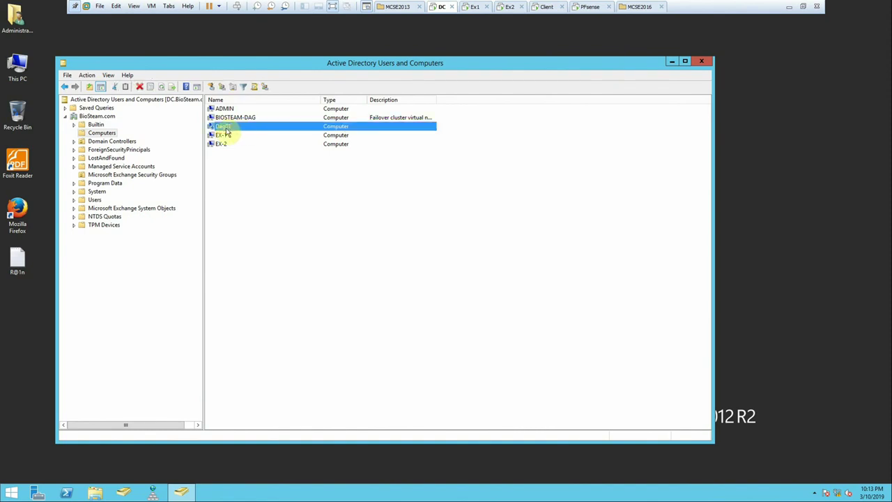
View the new computer object form for the Computers container, cancel it, and check the Advanced Features view option
right_click(249, 193)
mouse_move(298, 220)
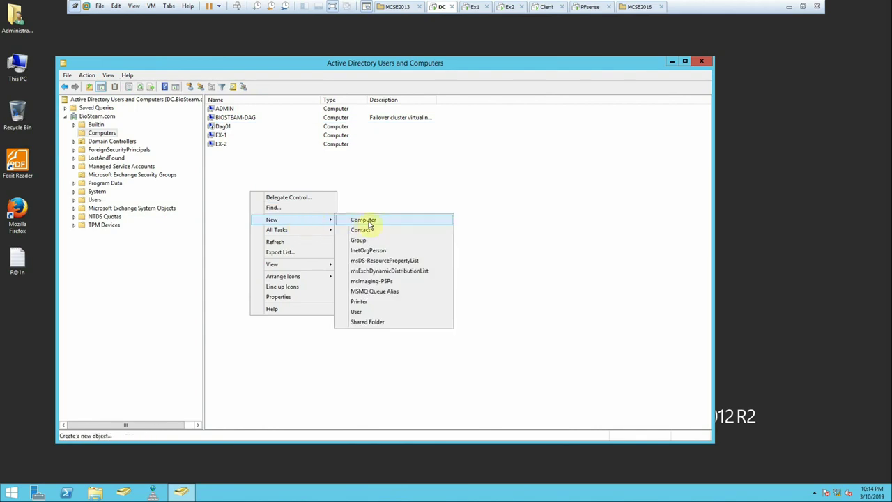
left_click(364, 220)
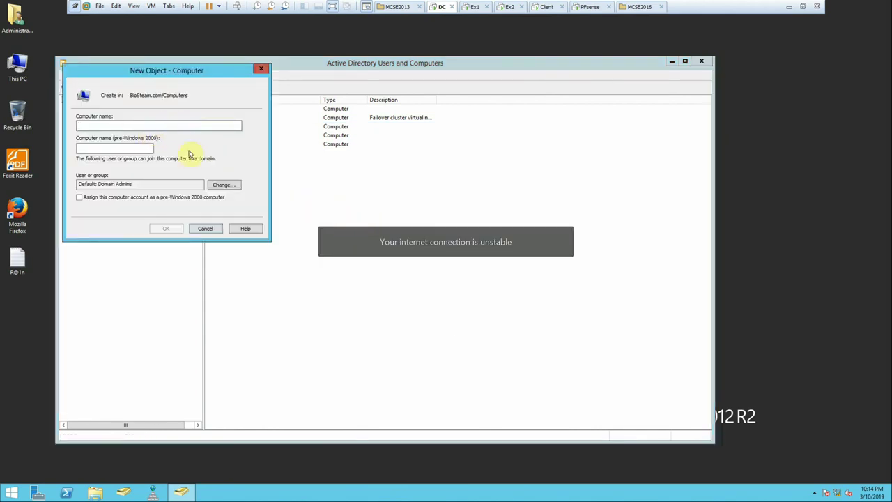
left_click(209, 228)
left_click(108, 75)
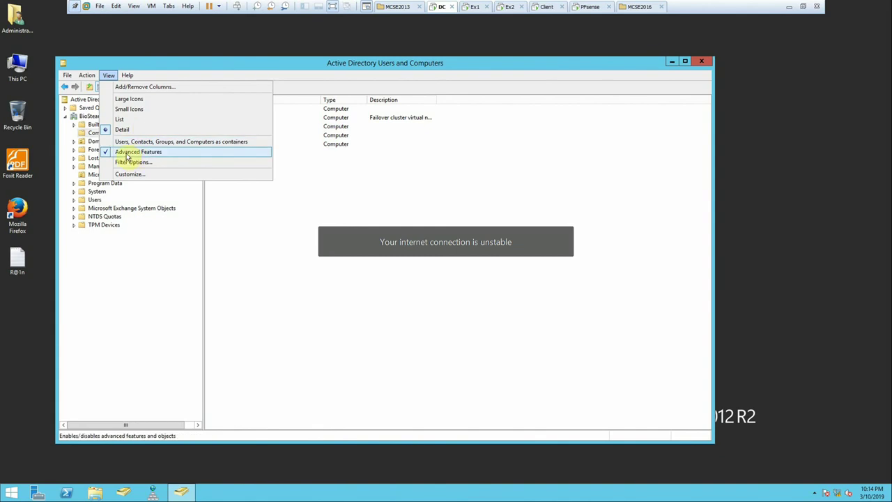
left_click(344, 221)
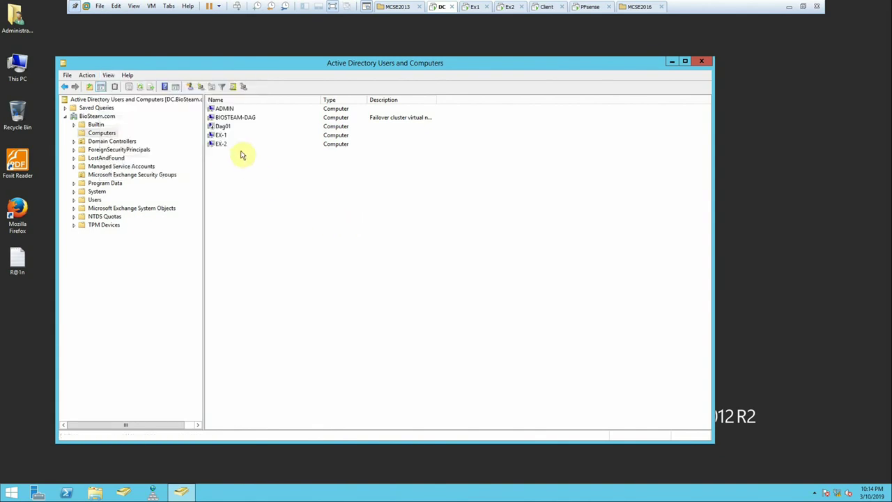
Examine the security permissions of Exchange Trusted Subsystem in the Dag01 computer object's properties
right_click(221, 129)
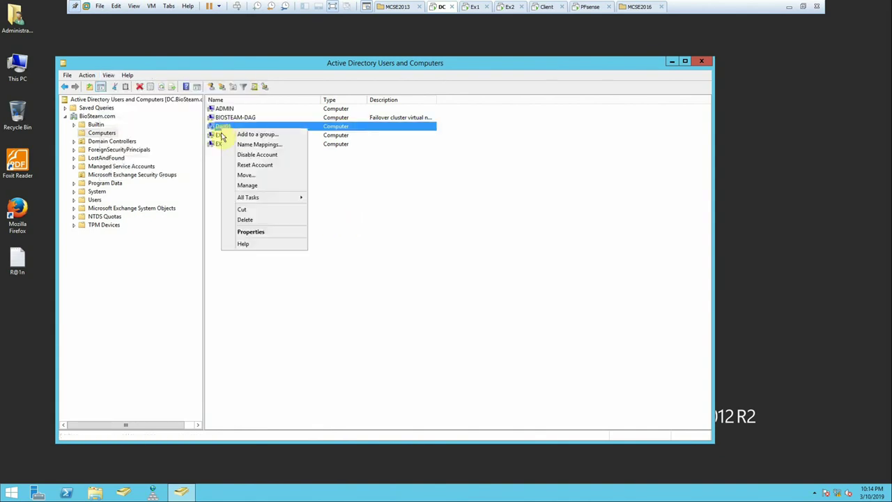
left_click(259, 235)
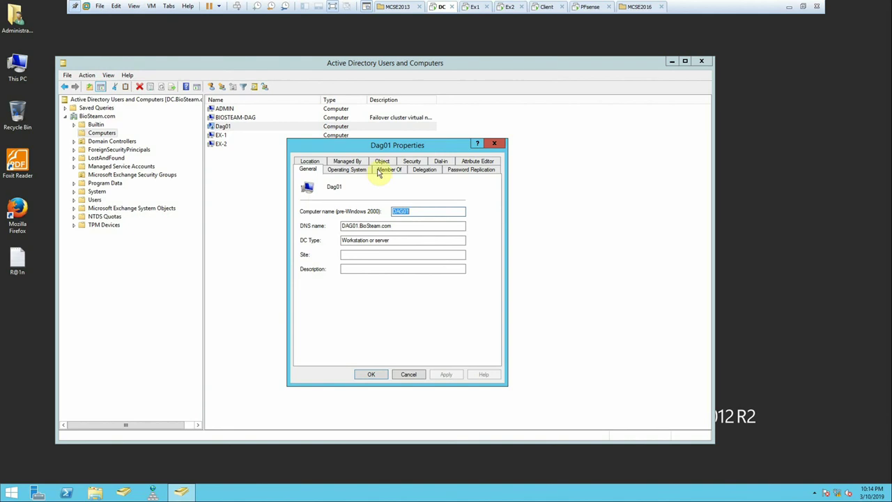
left_click(411, 162)
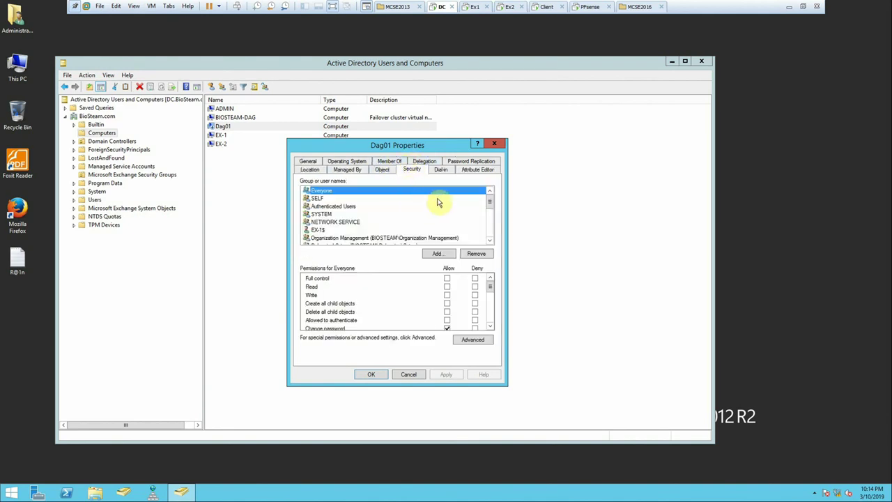
left_click(490, 240)
left_click(491, 240)
left_click(490, 241)
left_click(491, 241)
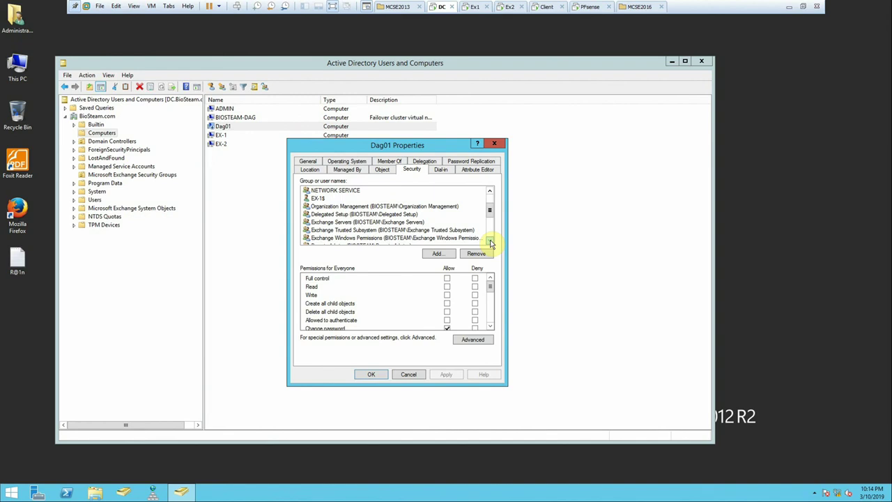
left_click(356, 232)
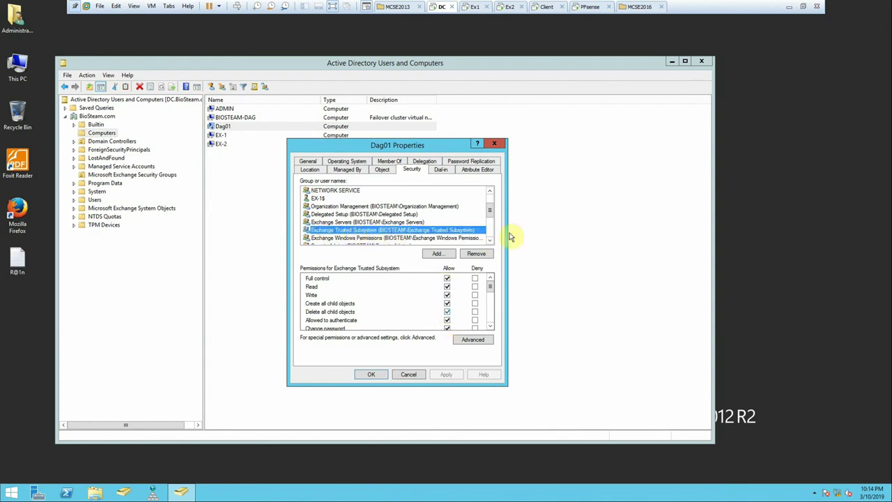
View the object types available when adding a security principal to Dag01, then cancel and close its properties without changes
left_click_drag(493, 218, 491, 222)
left_click(439, 253)
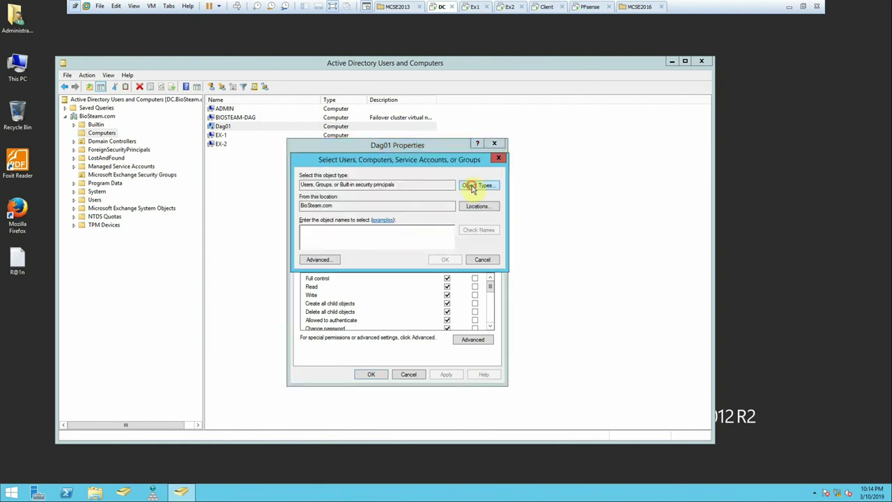
left_click(472, 186)
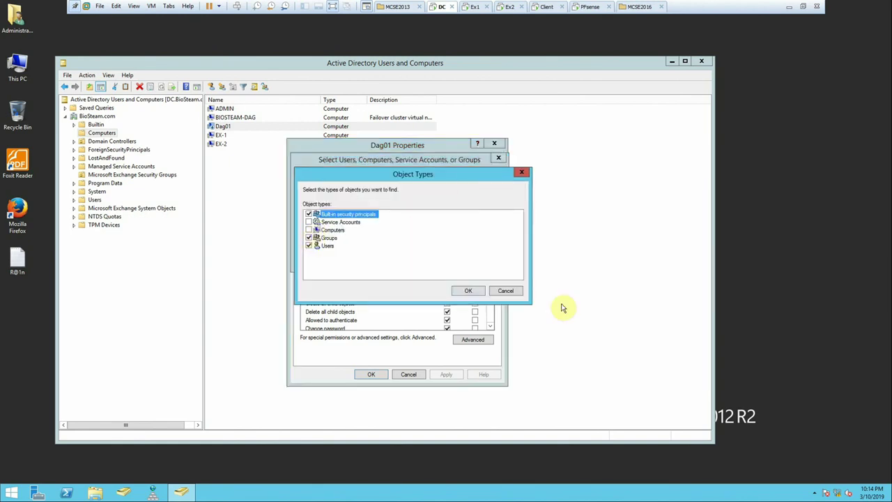
left_click(514, 291)
left_click(479, 259)
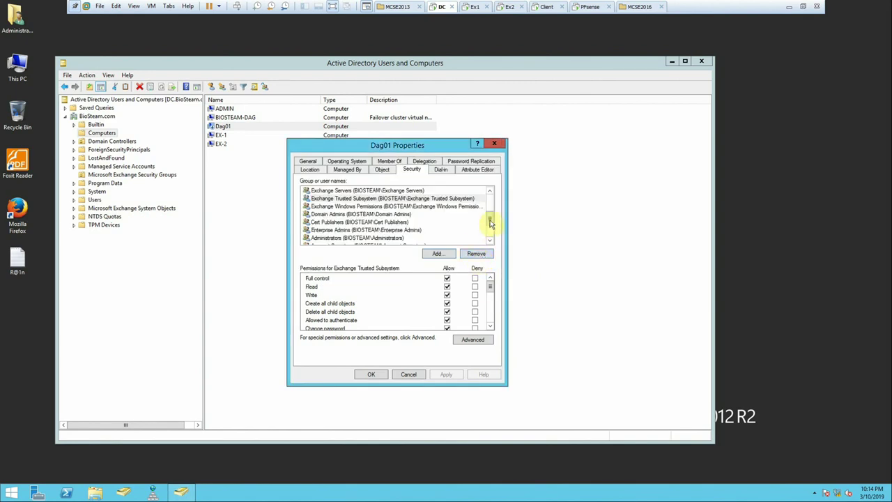
left_click_drag(485, 221, 490, 200)
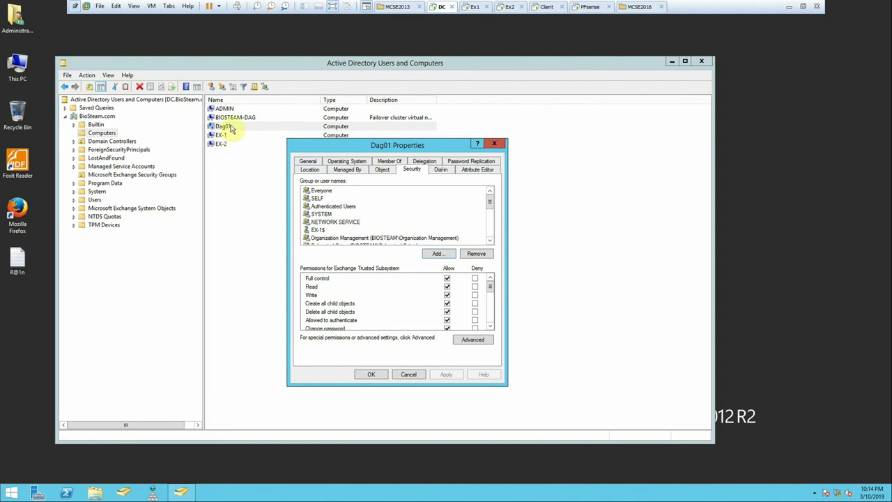
left_click(409, 374)
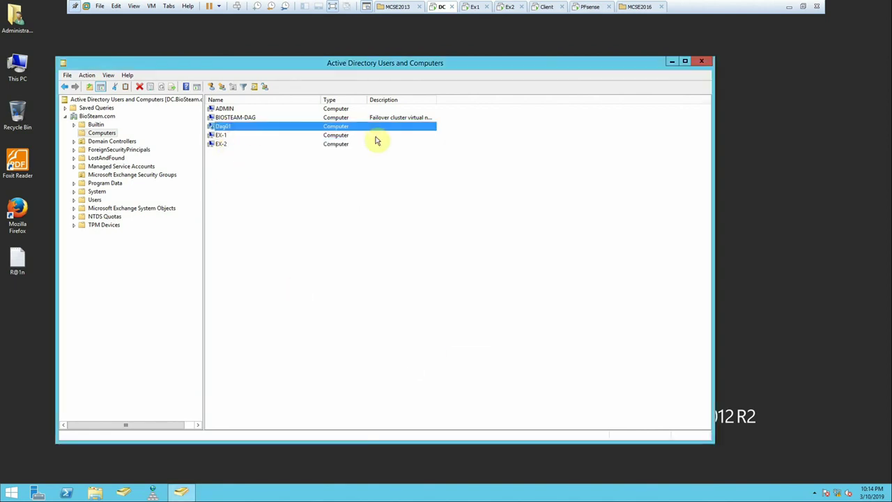
On the Client machine, inspect the contents of the DAG witness folder on drive E and return to the drive
left_click(546, 7)
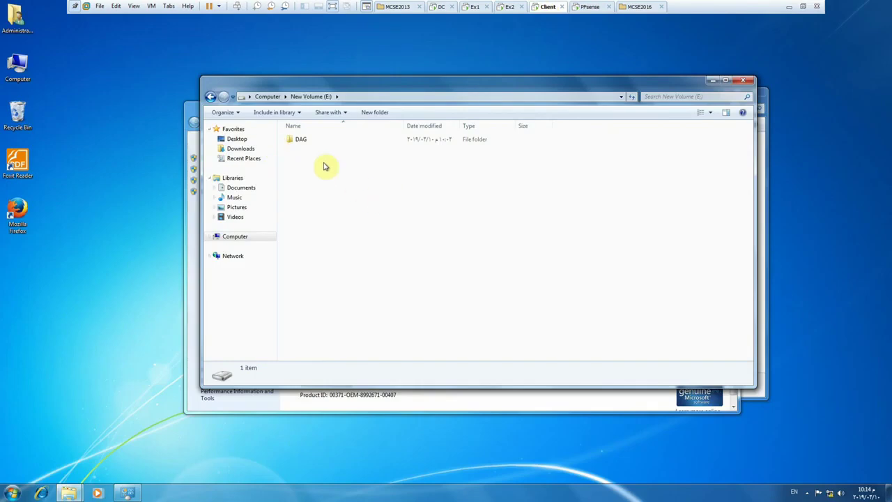
double_click(311, 142)
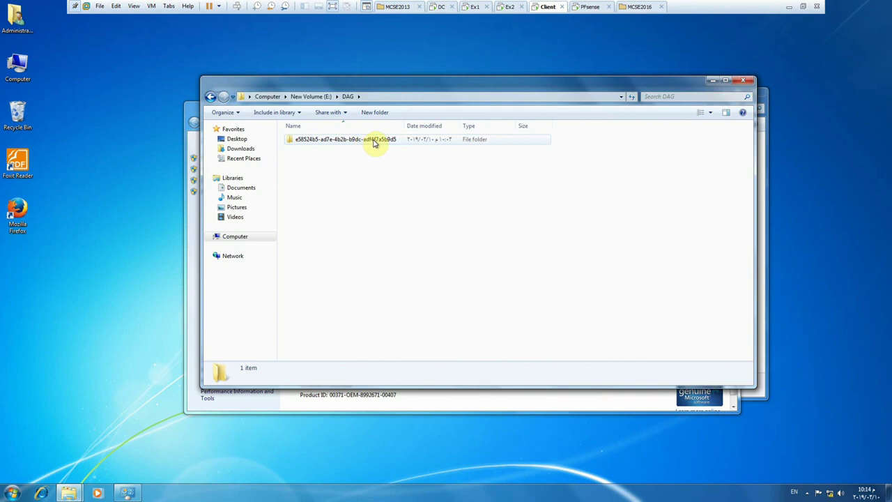
left_click(211, 97)
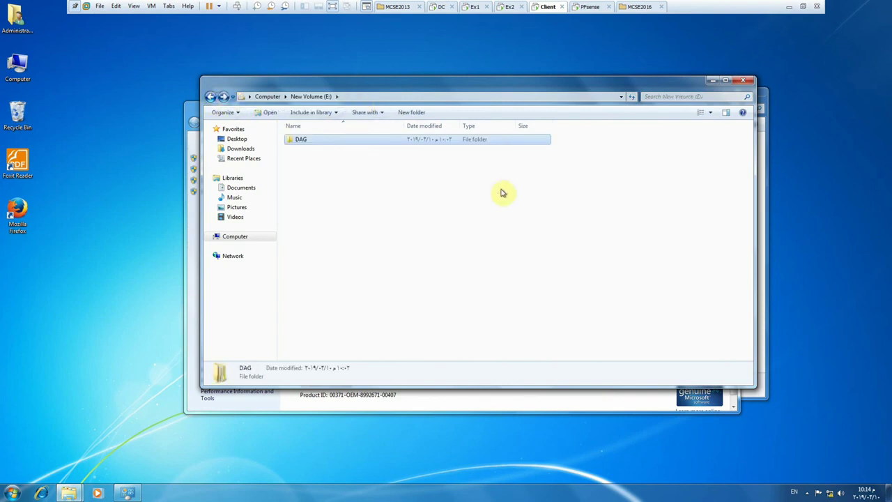
Back on DC, review the new computer object form in the Computers container, cancel it, and recheck the Advanced Features option
left_click(441, 9)
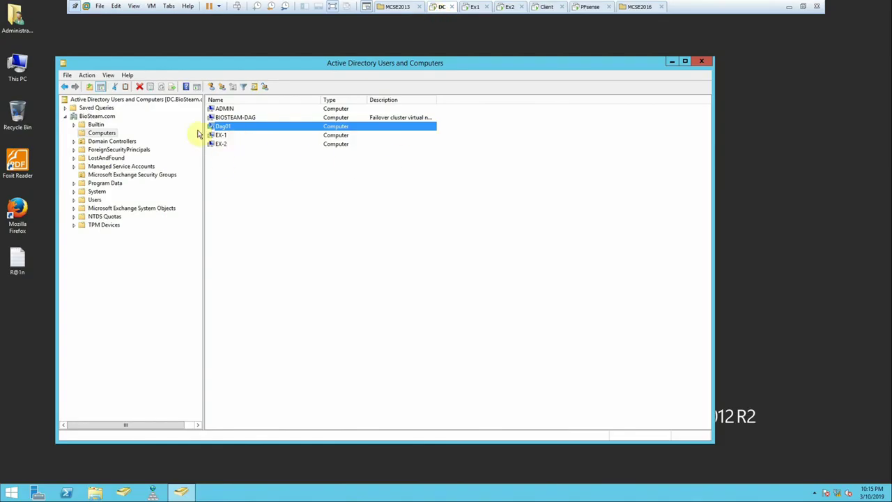
left_click(102, 133)
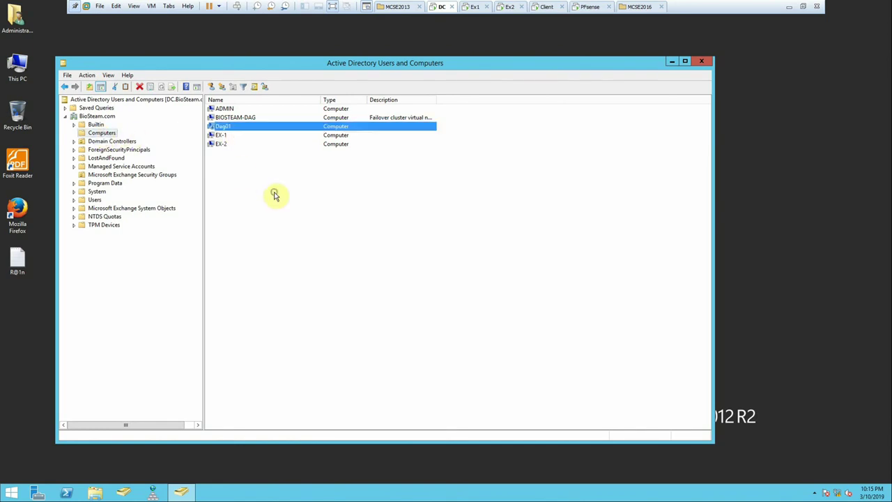
right_click(274, 192)
mouse_move(347, 228)
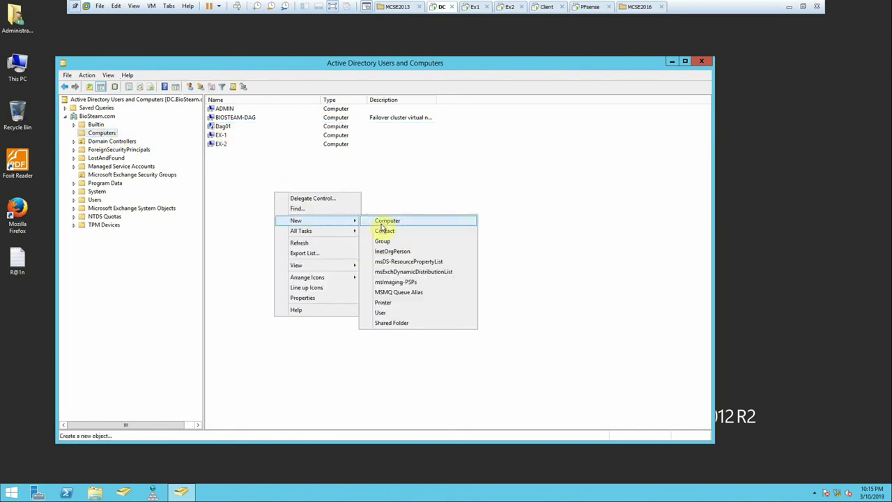
left_click(391, 223)
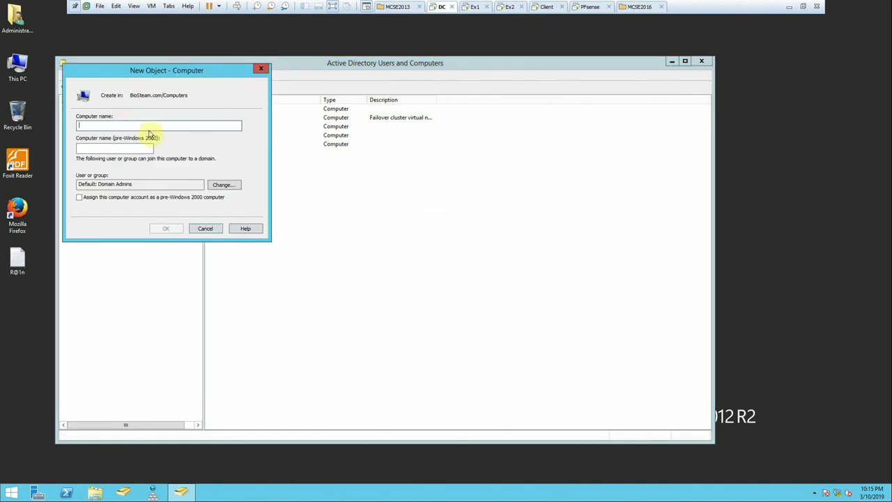
left_click(209, 228)
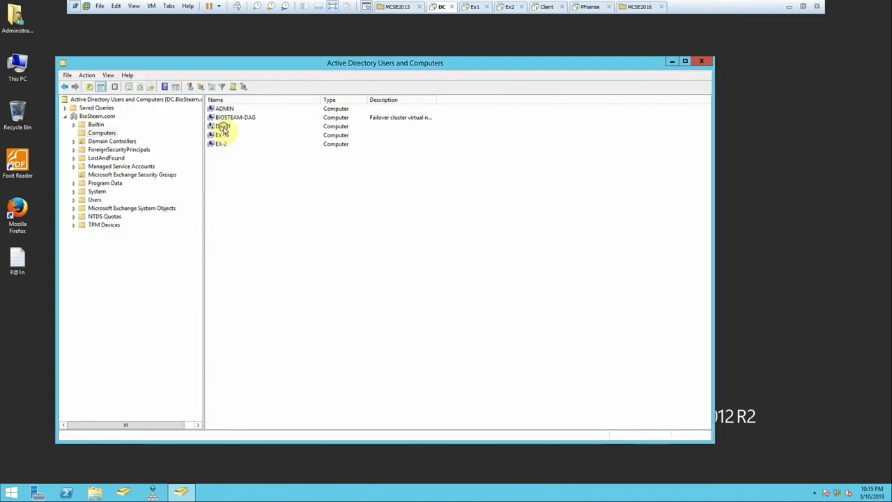
right_click(223, 128)
left_click(110, 75)
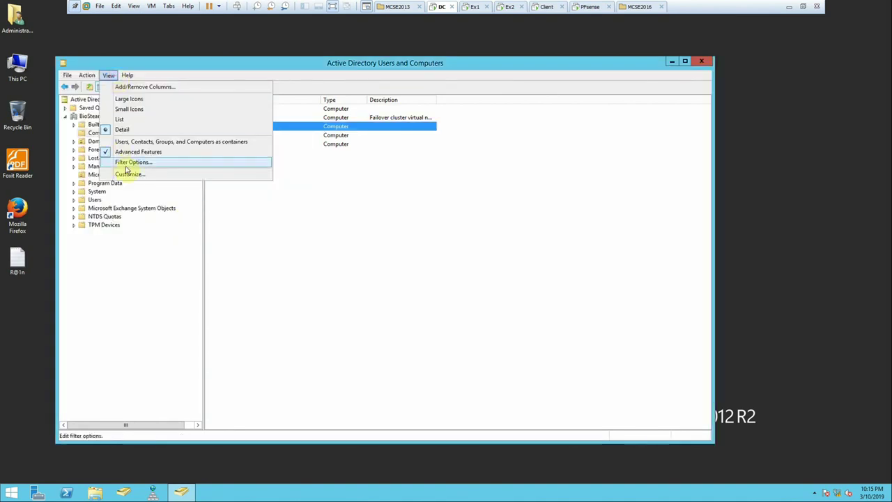
left_click(418, 218)
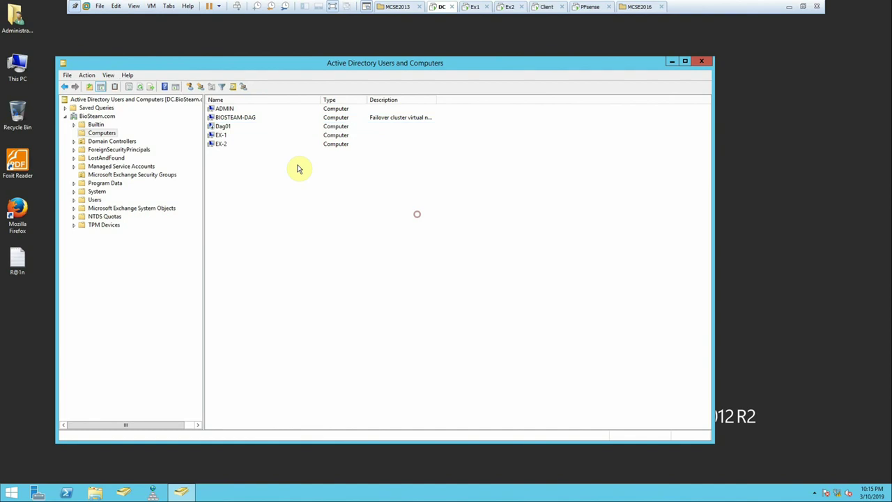
Reopen the Dag01 computer object's security settings and examine the permissions granted to Exchange Trusted Subsystem
left_click(222, 128)
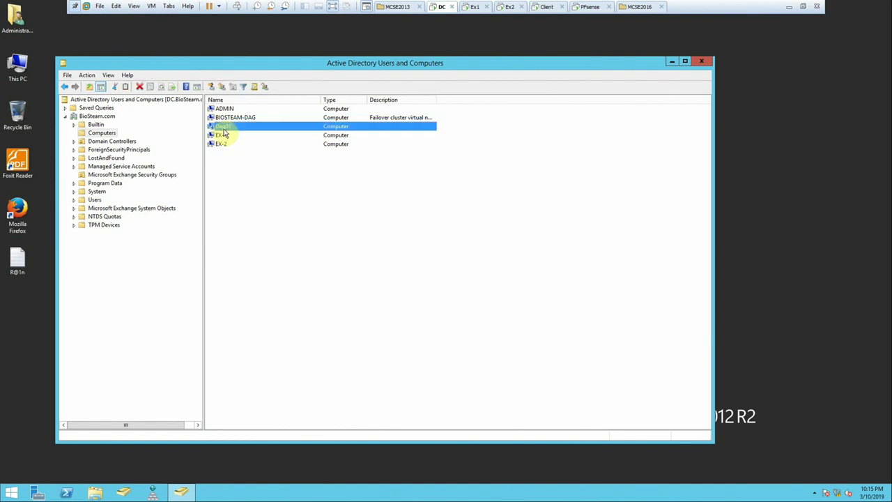
right_click(224, 131)
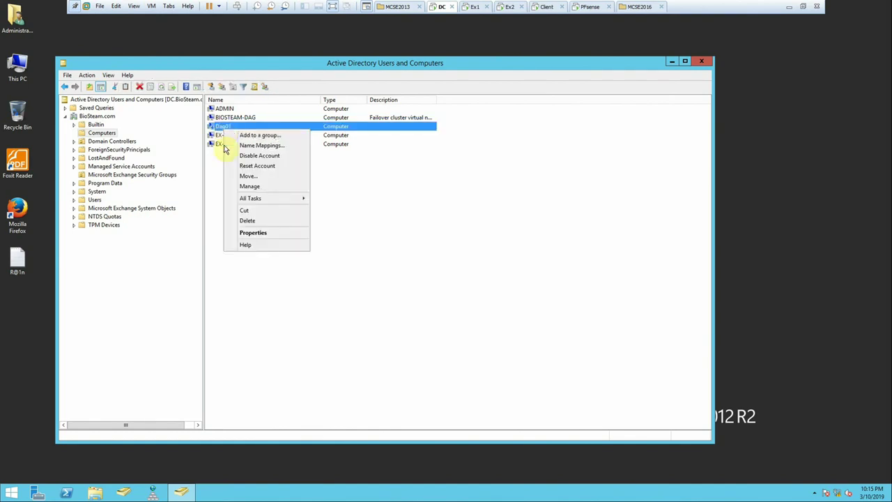
left_click(254, 232)
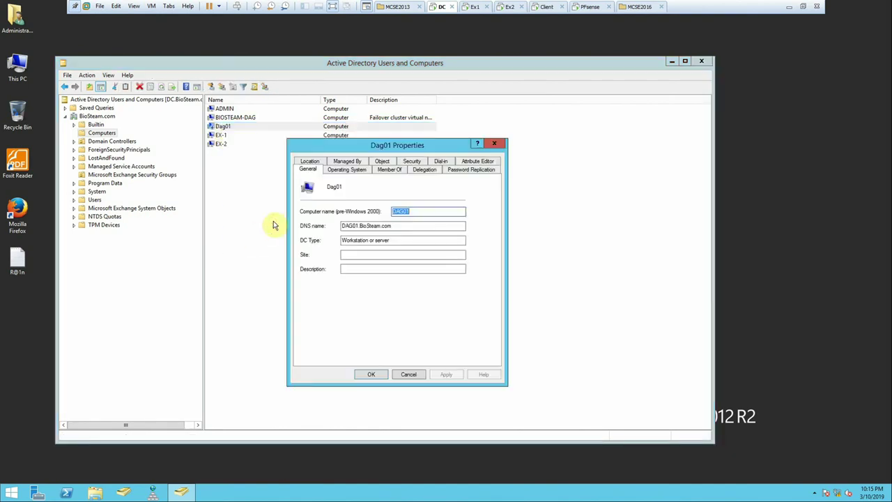
left_click(411, 162)
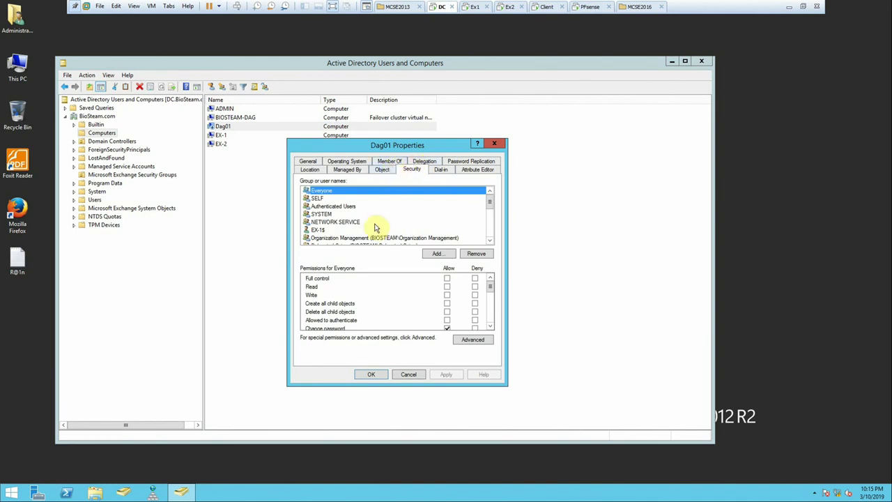
scroll(376, 225, "down", 5)
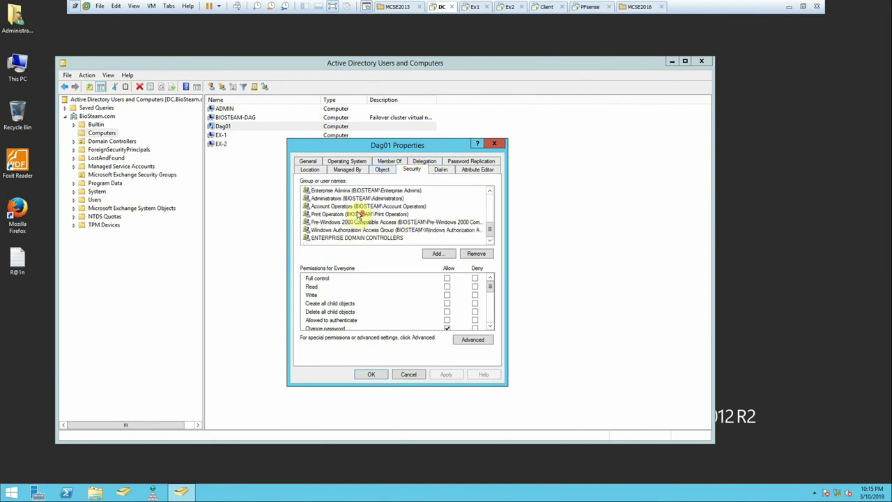
scroll(361, 213, "up", 2)
left_click(360, 207)
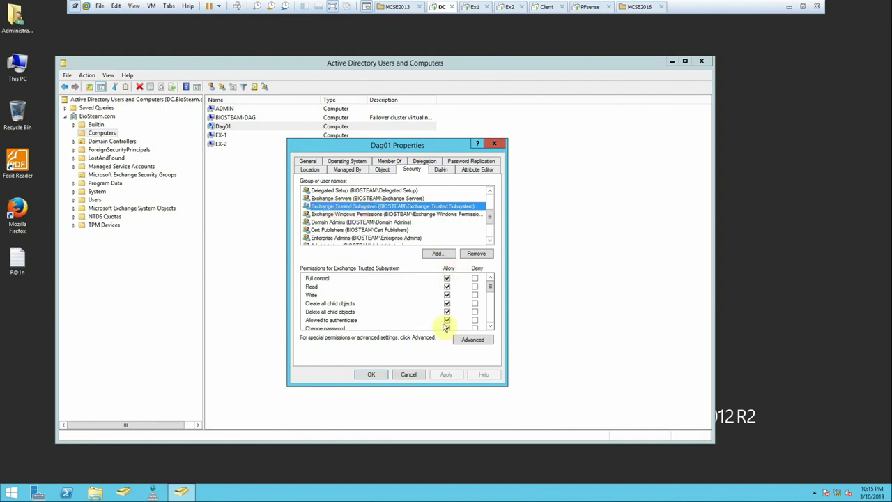
Include Computers in the object types for a new Dag01 security principal, look up EX-1, and cancel without adding it
left_click(442, 254)
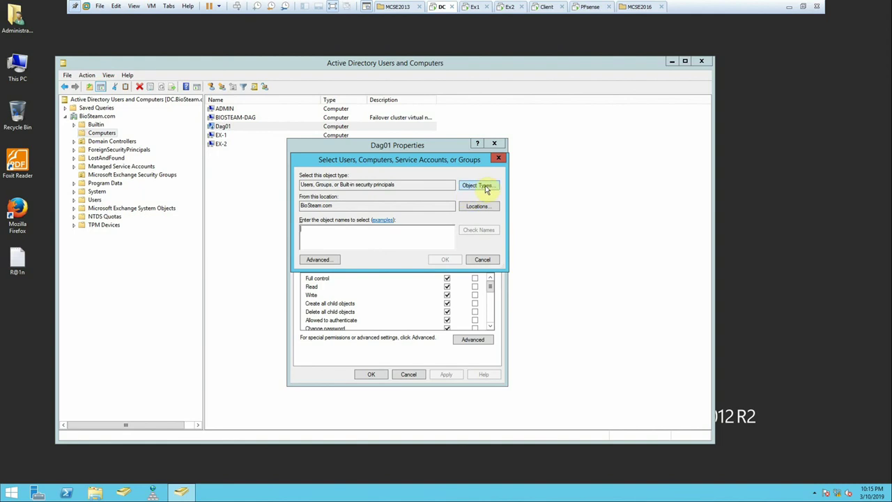
left_click(481, 185)
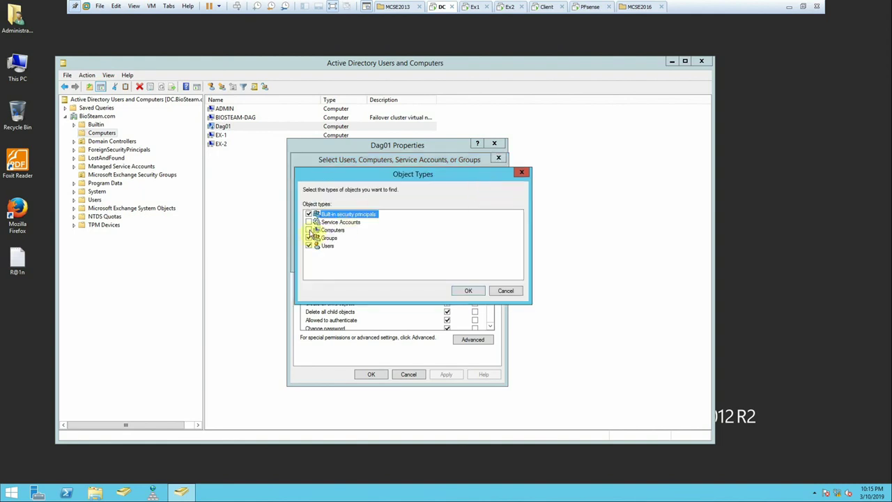
left_click(309, 230)
left_click(468, 290)
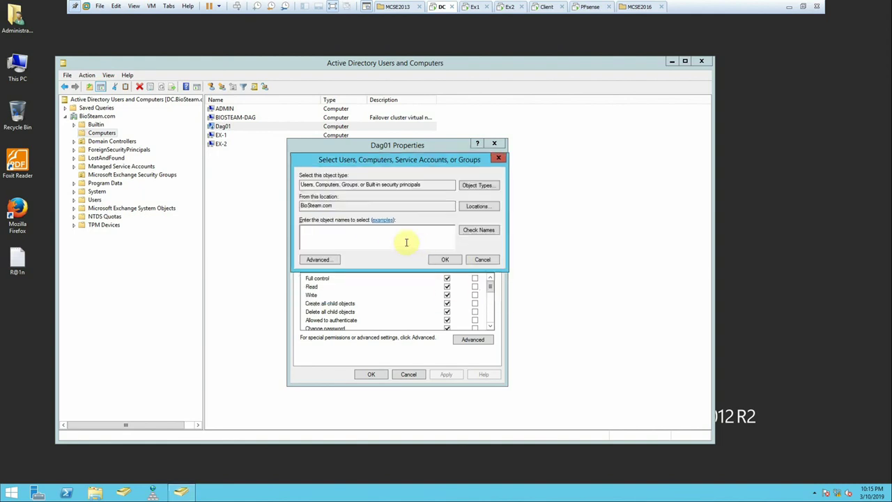
left_click(317, 238)
left_click(321, 241)
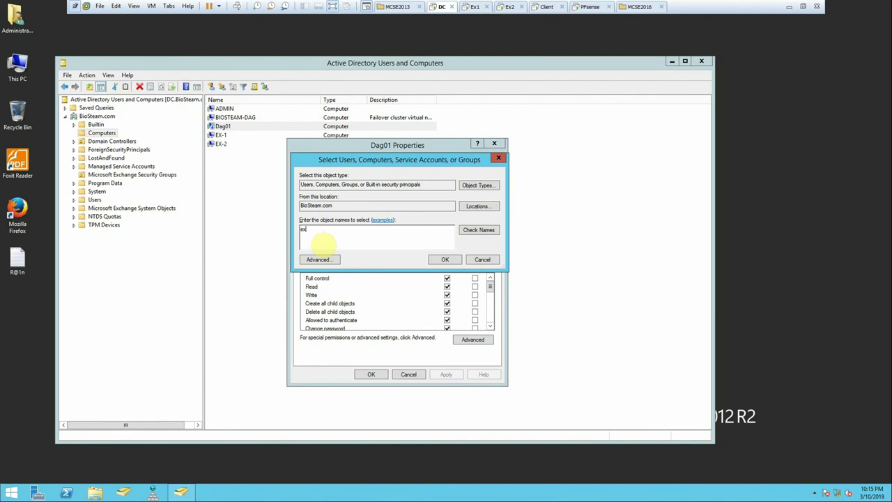
type("ex")
key("Return")
double_click(338, 230)
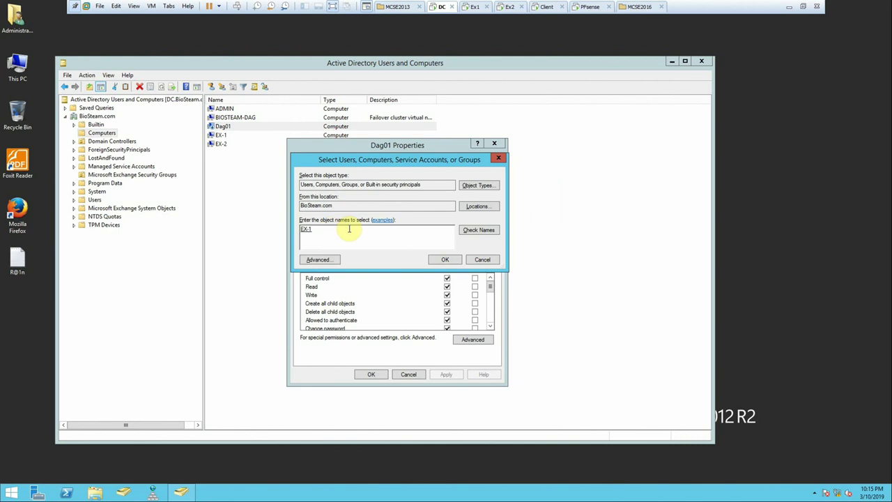
left_click(492, 259)
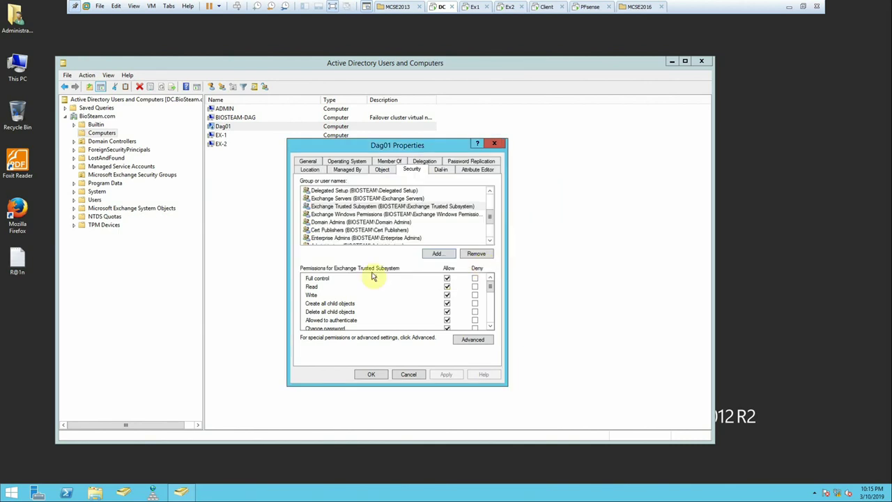
left_click(408, 374)
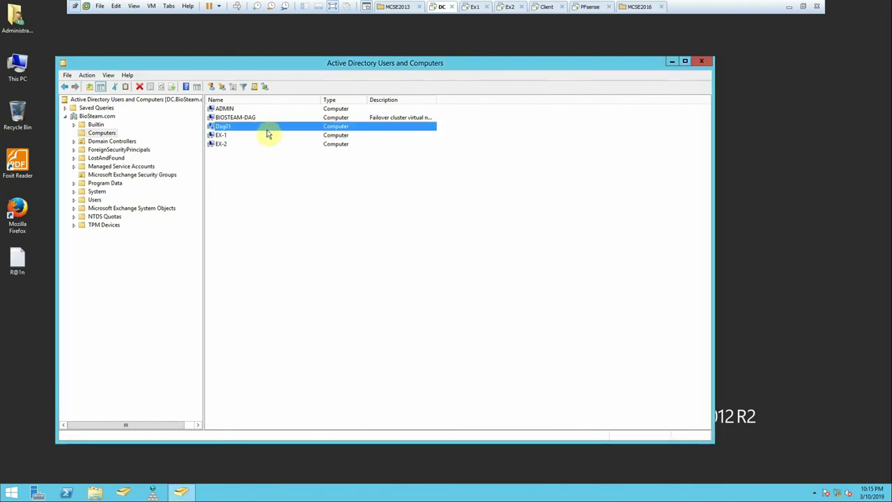
right_click(226, 128)
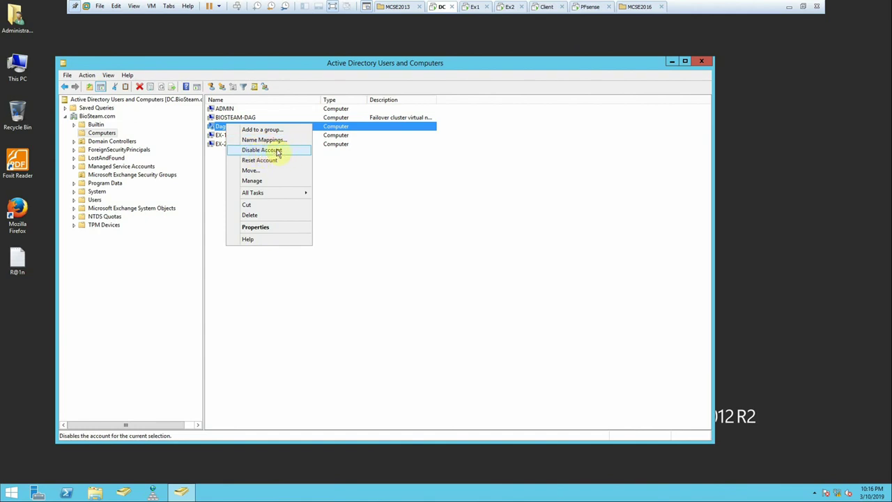
left_click(397, 189)
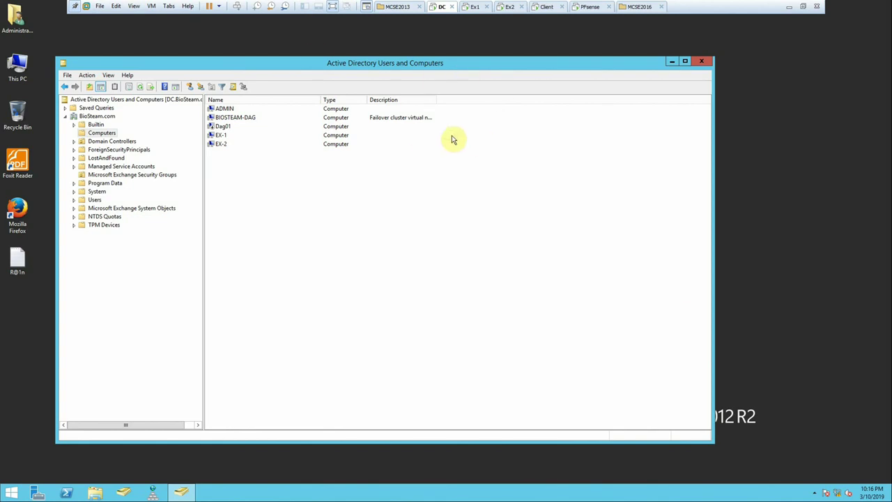
On the Client machine, review the sharing settings of the DAG folder on drive E and close its properties unchanged
left_click(545, 9)
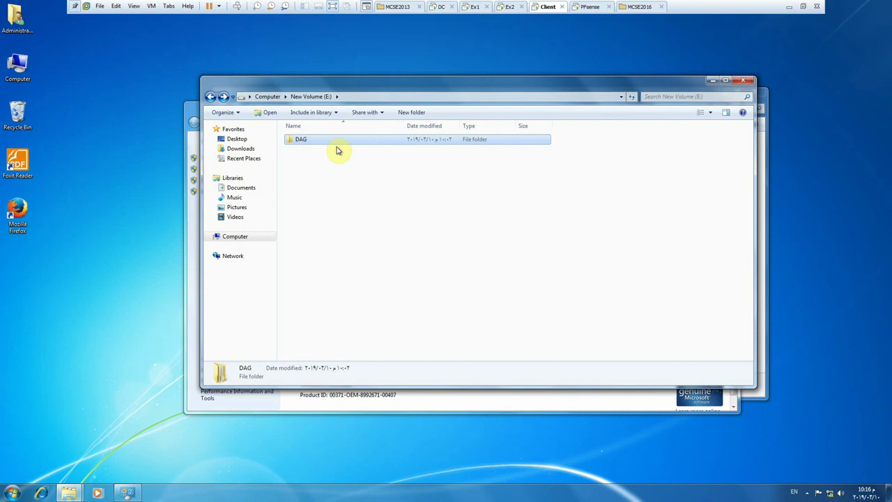
right_click(314, 140)
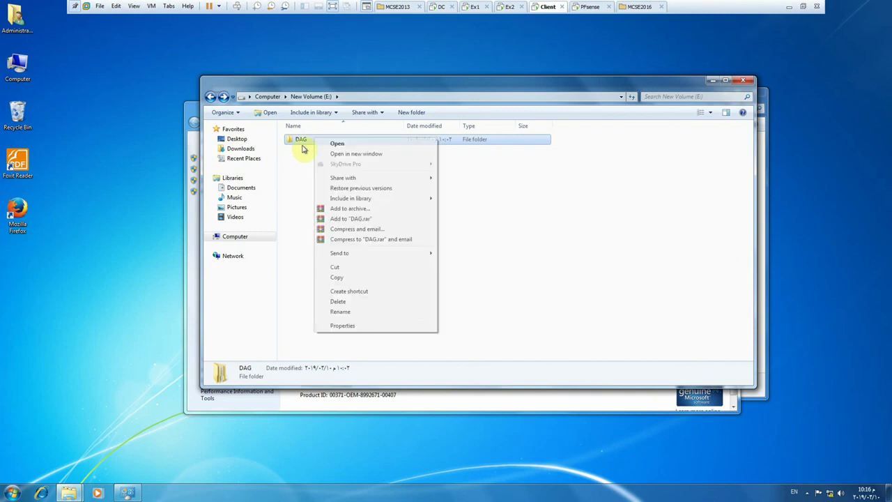
left_click(360, 327)
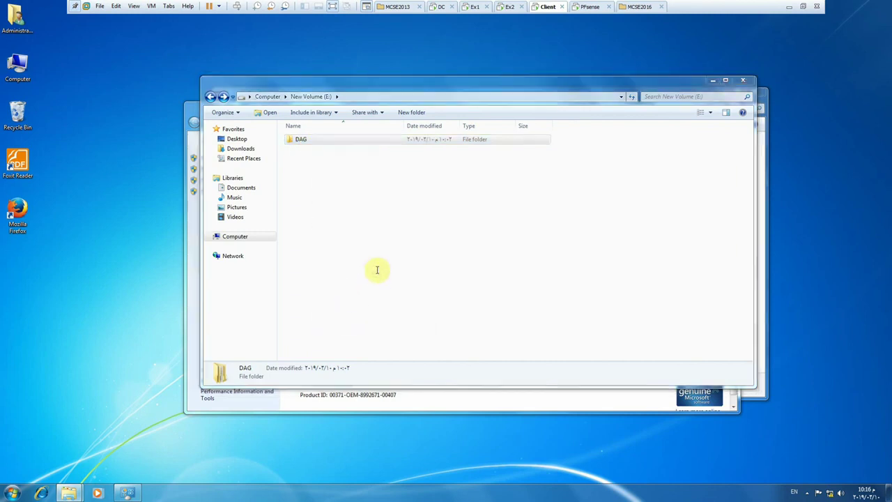
left_click(354, 159)
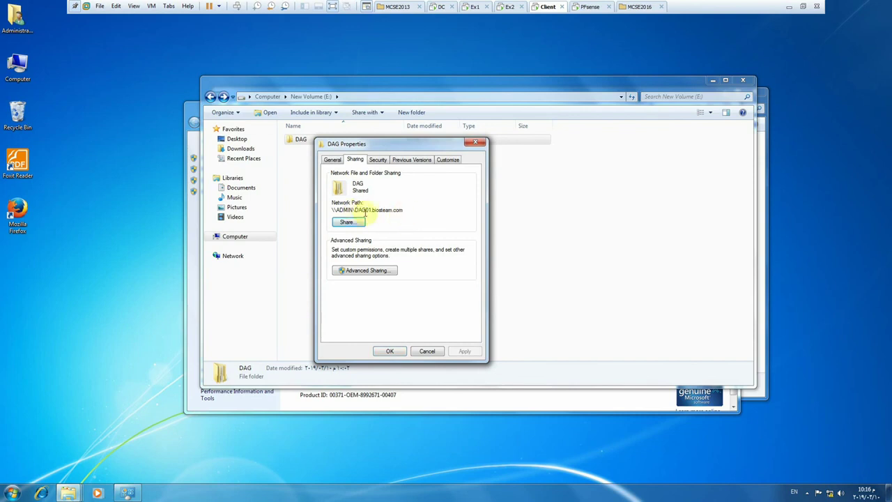
left_click(426, 352)
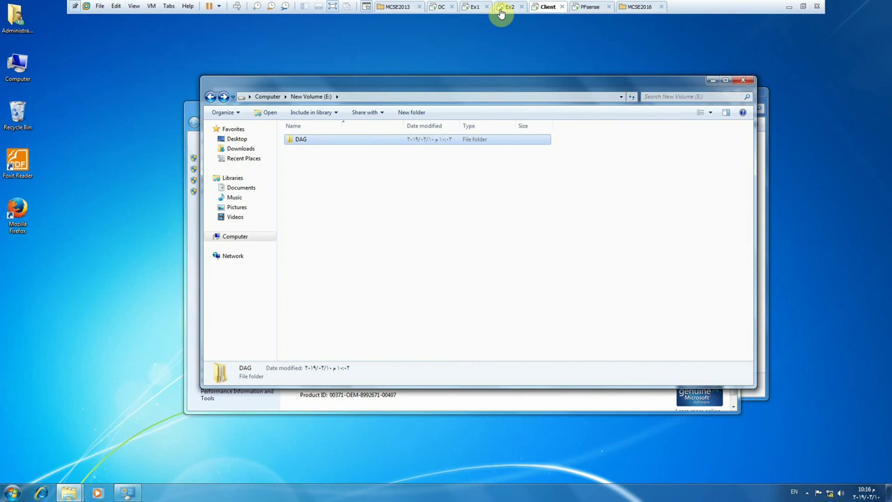
Open Local Users and Groups on the Client machine and check the Administrators group's membership for Exchange Trusted Subsystem, making no changes
right_click(10, 72)
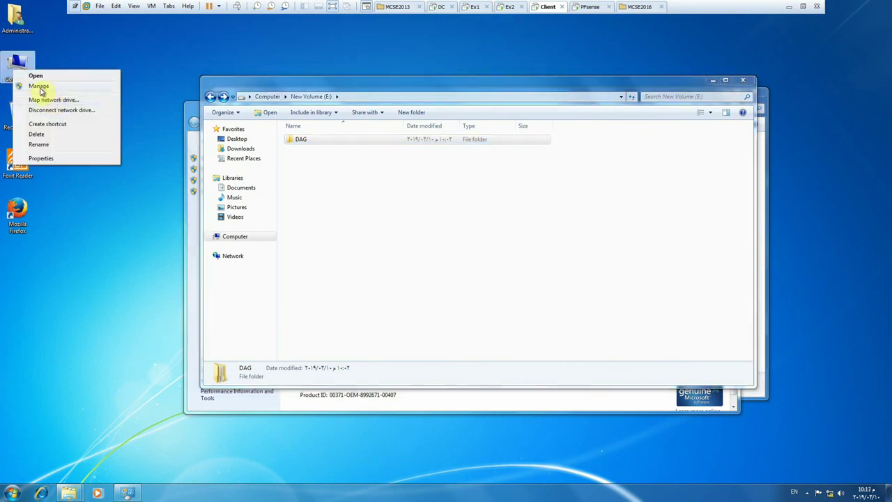
left_click(114, 237)
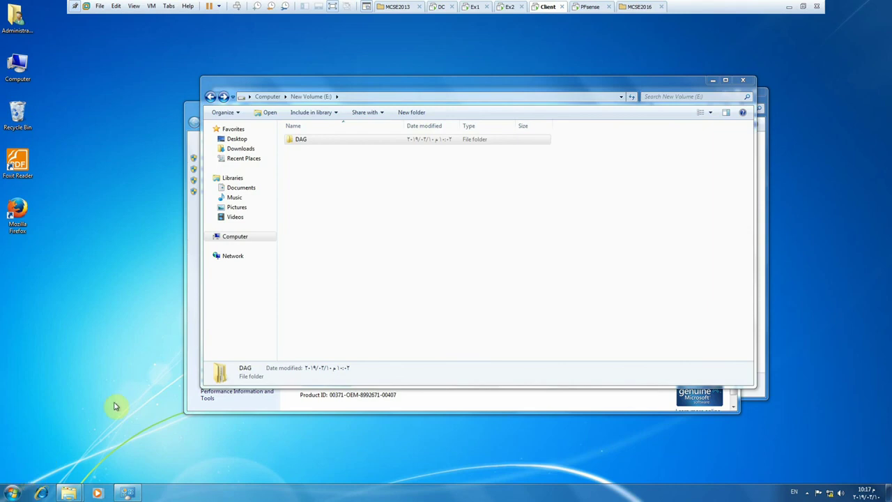
key("super+r")
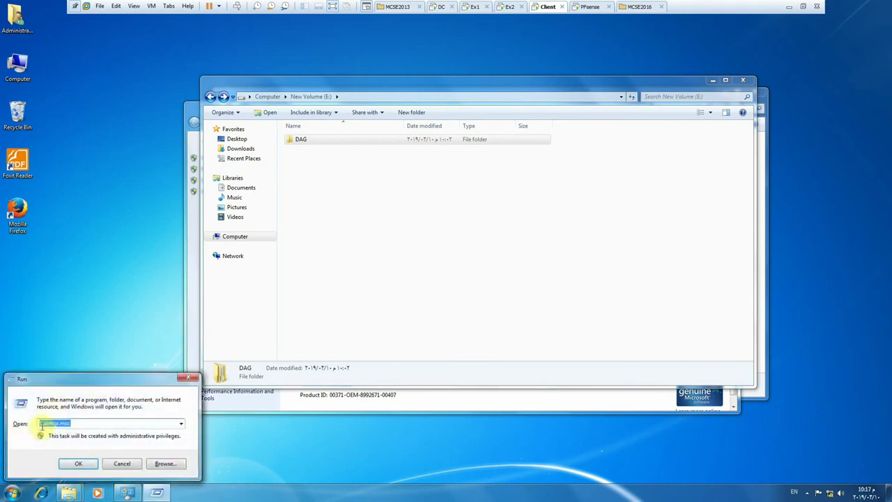
left_click(80, 465)
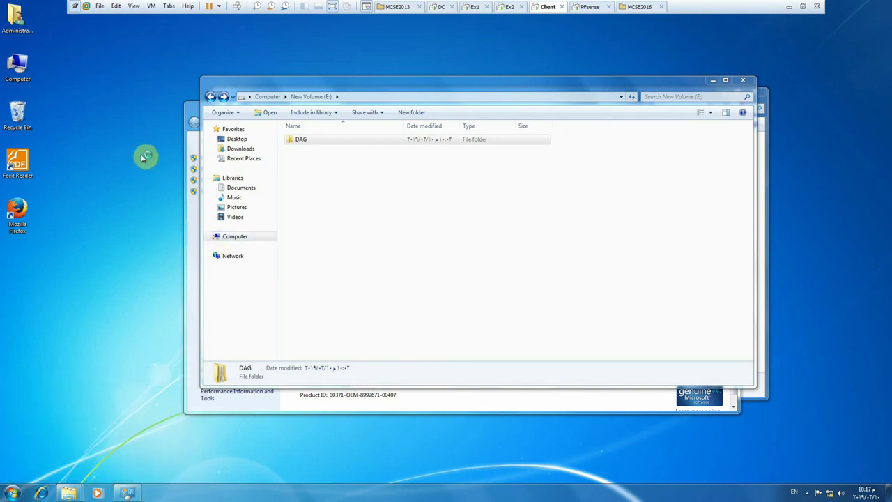
left_click(115, 143)
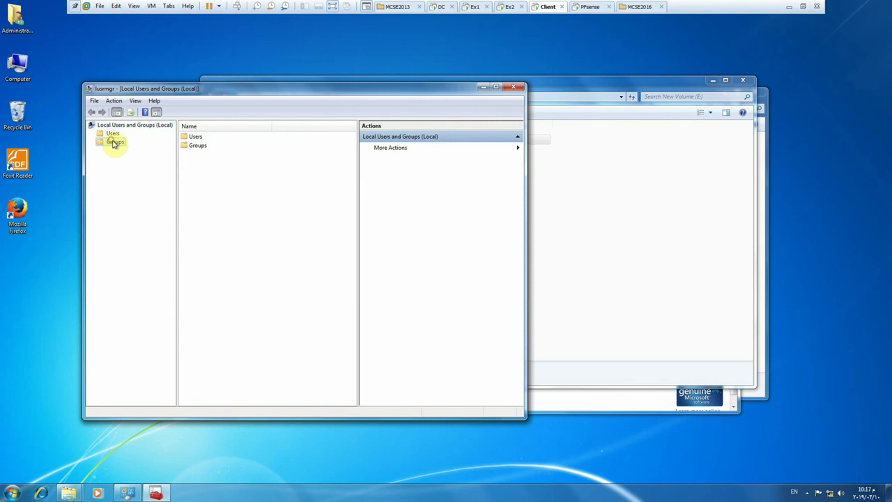
left_click(202, 137)
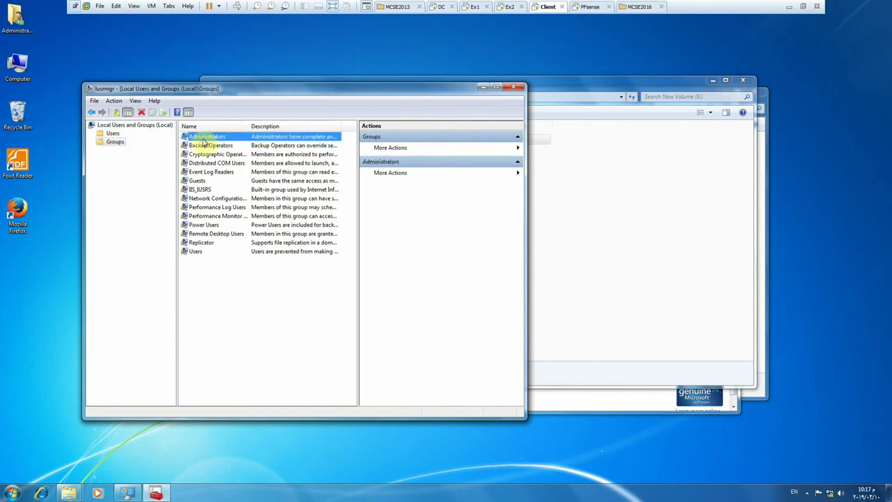
double_click(202, 137)
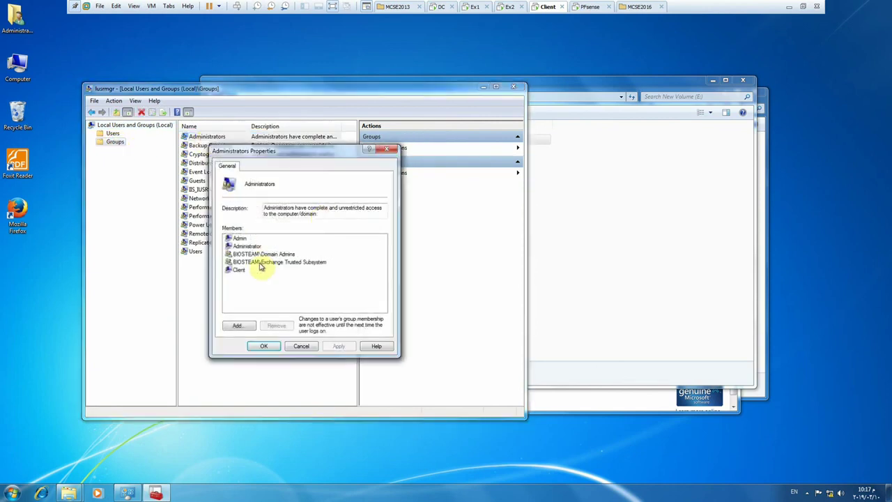
left_click(265, 266)
left_click(286, 264)
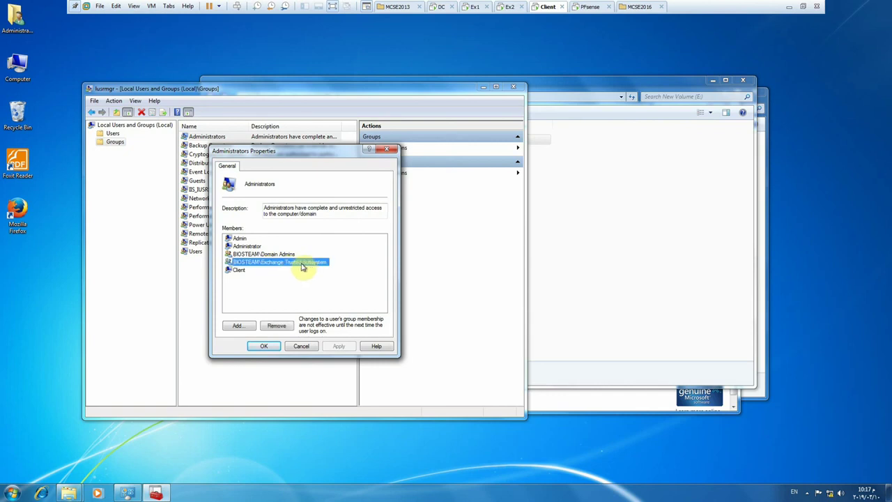
left_click(302, 347)
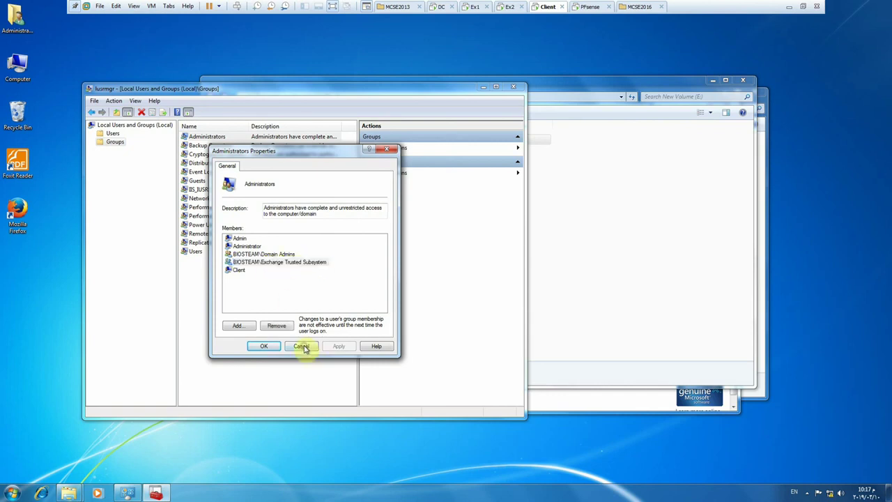
On Ex1, review DAG01's witness server and member servers in the Exchange admin center, cancelling the membership dialog unchanged
left_click(477, 8)
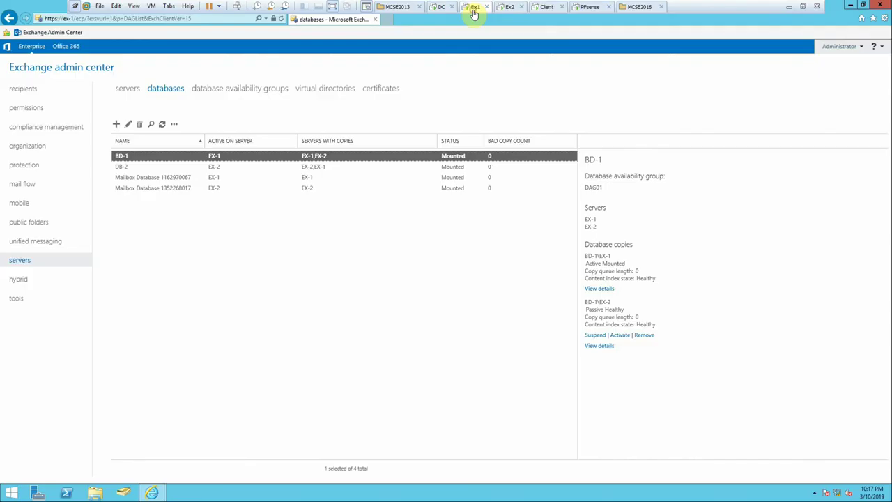
left_click(223, 92)
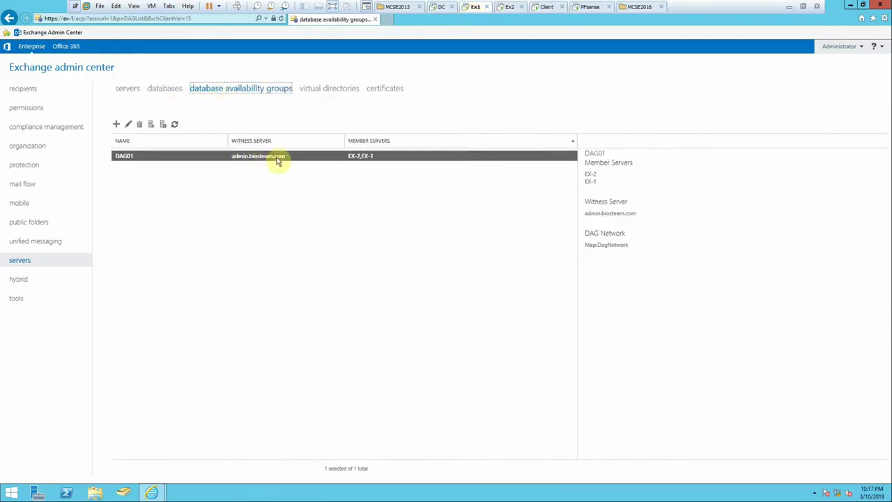
left_click(164, 125)
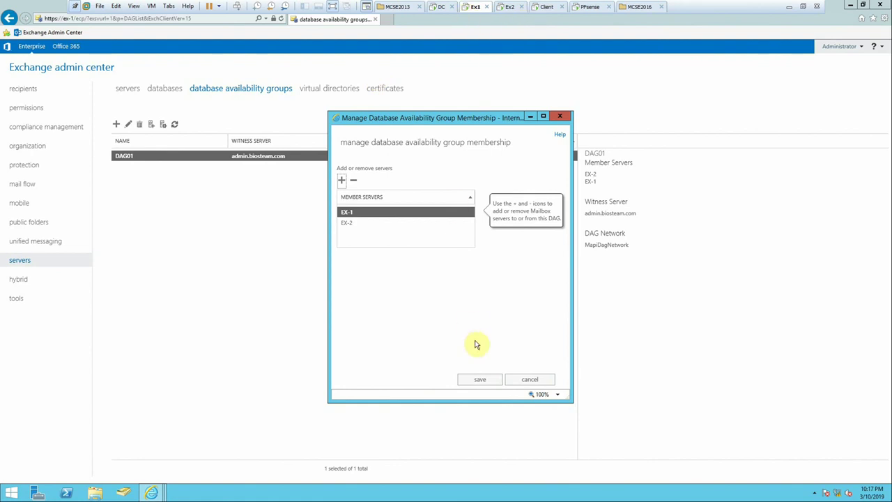
left_click(528, 379)
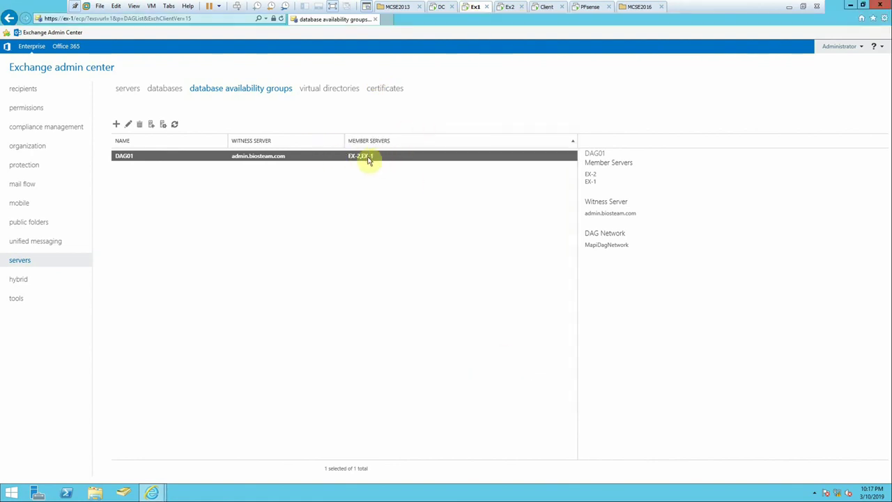
Review the database list and its copies on Ex1, and check the same list on Ex2
left_click(164, 90)
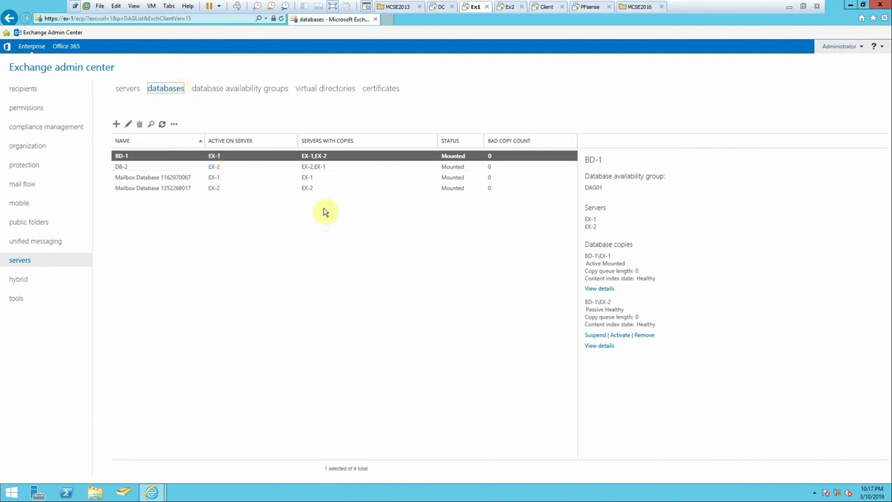
left_click(507, 6)
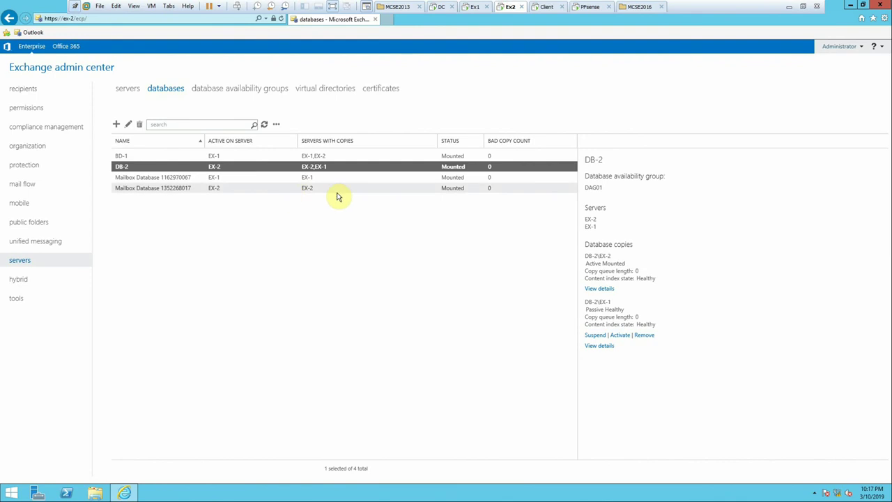
Review BD-1's database copies on Ex2, then refresh the database list on Ex1 and check BD-1's additional actions without running any
left_click(226, 157)
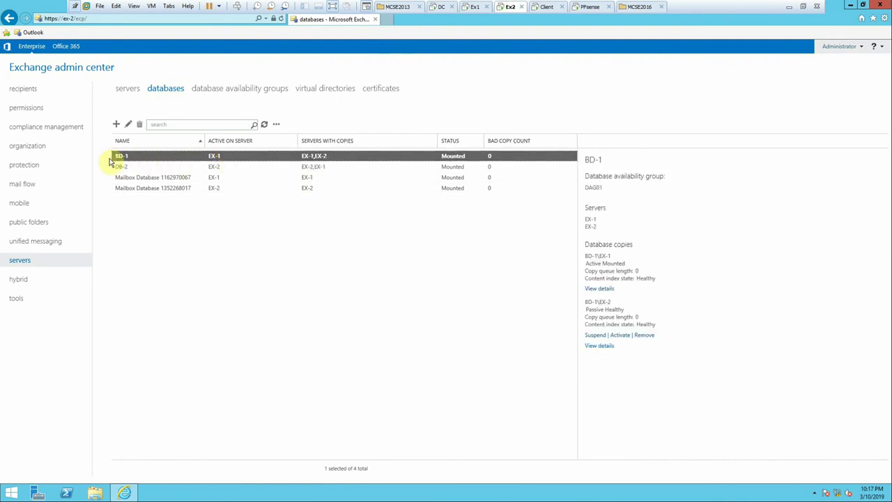
left_click(458, 8)
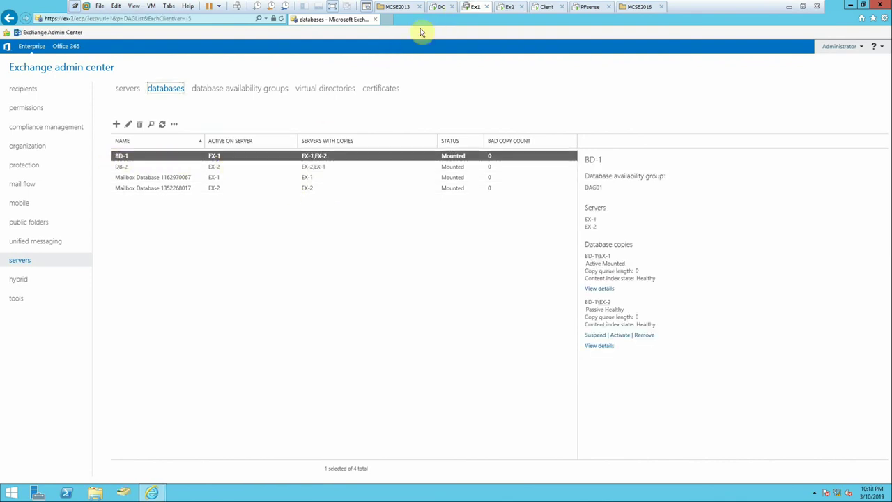
left_click(162, 125)
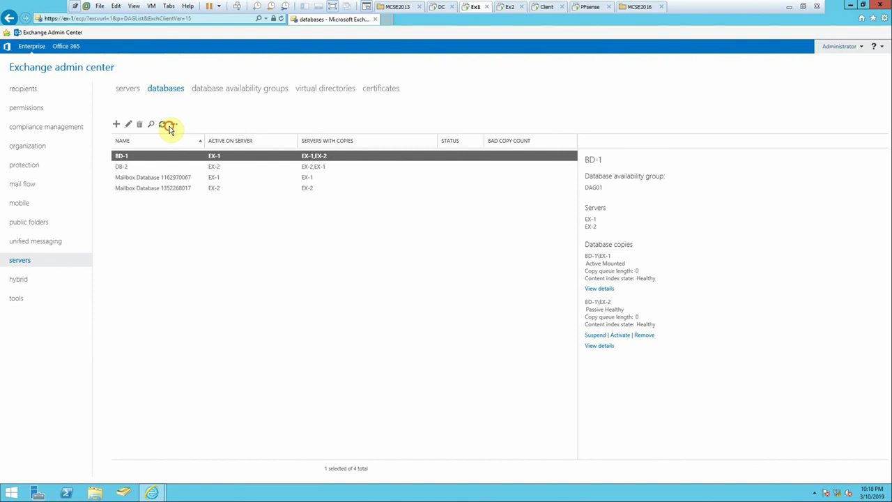
left_click(173, 124)
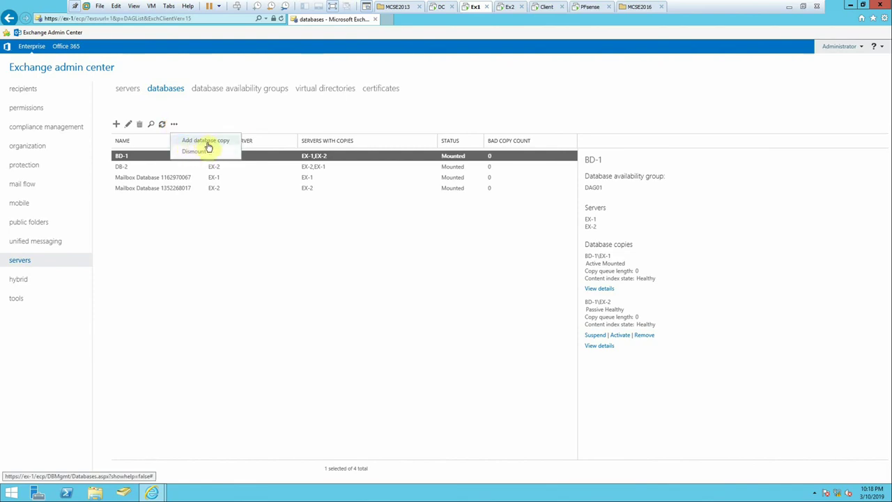
left_click(373, 164)
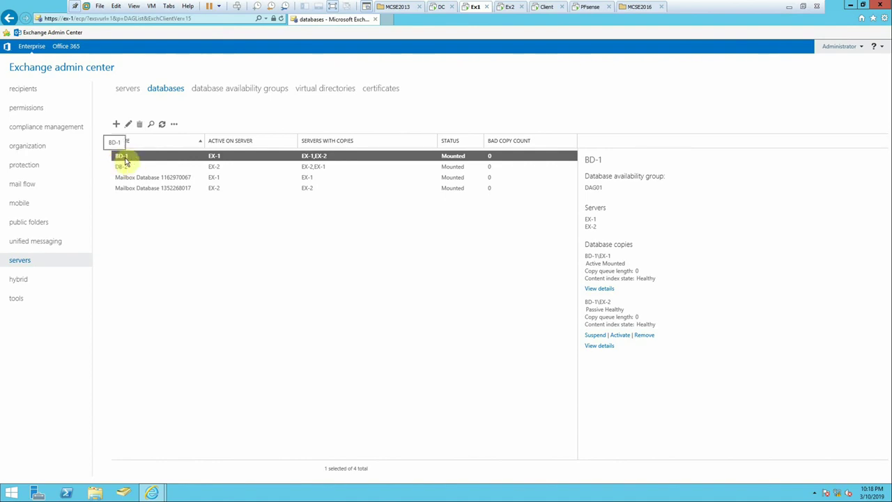
On Ex2, browse to D:\Program Files\Microsoft\Exchange Server\V15\Mailbox and check for the replicated BD-1 folder
left_click(511, 8)
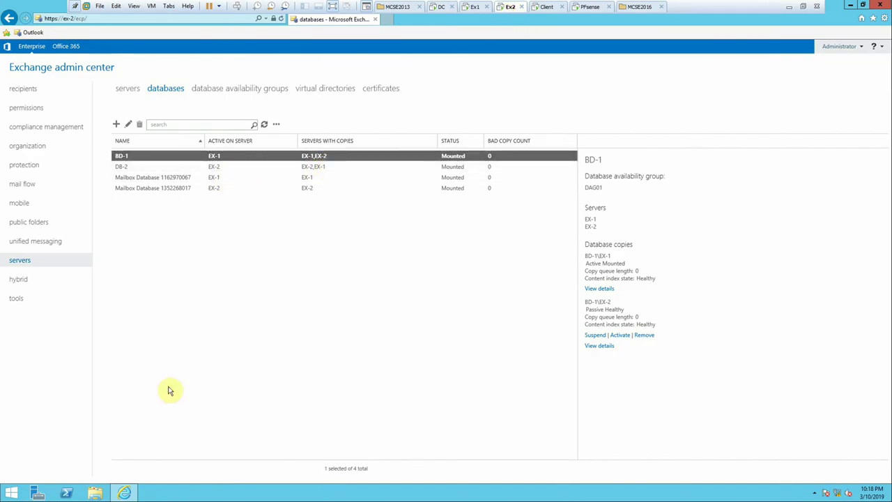
left_click(95, 492)
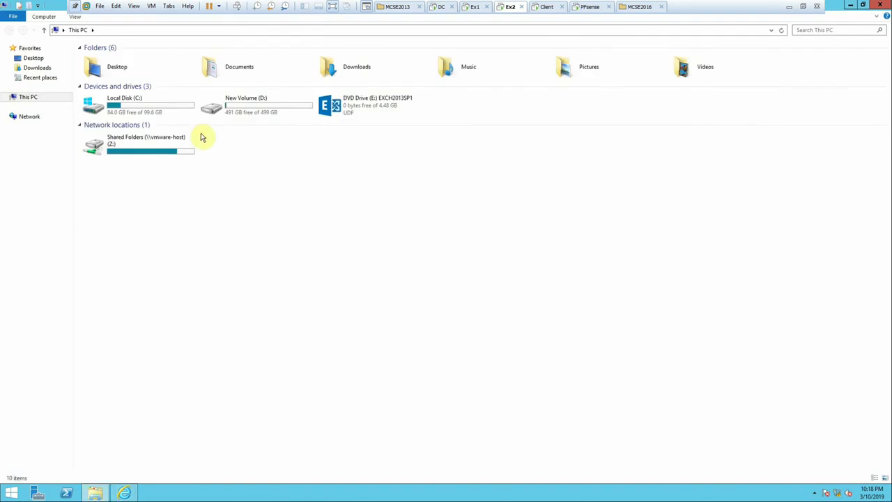
double_click(223, 108)
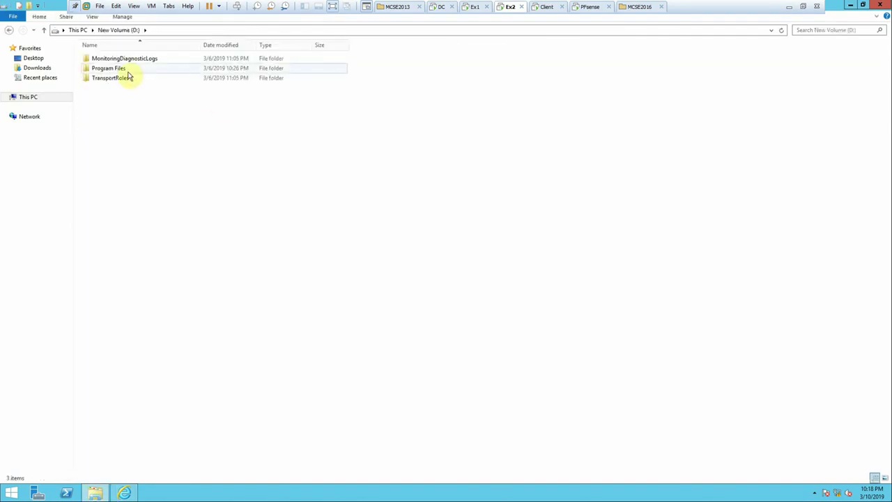
double_click(124, 70)
double_click(105, 59)
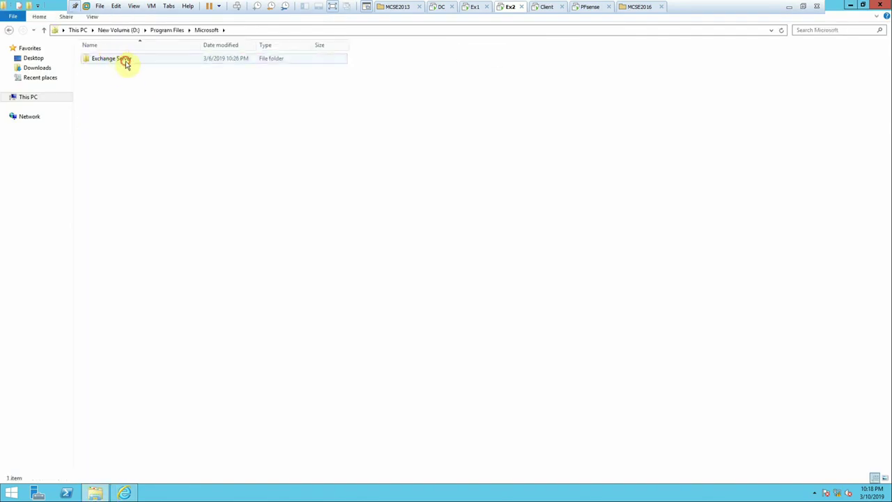
left_click(125, 61)
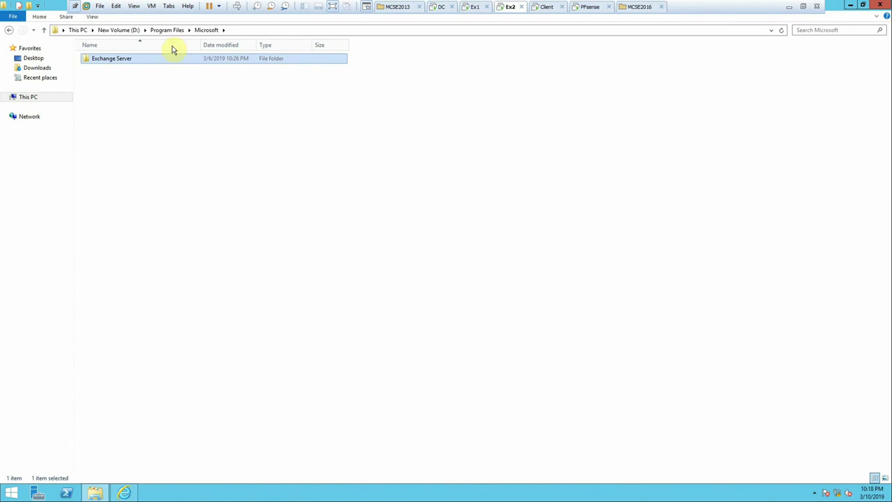
double_click(120, 60)
double_click(117, 61)
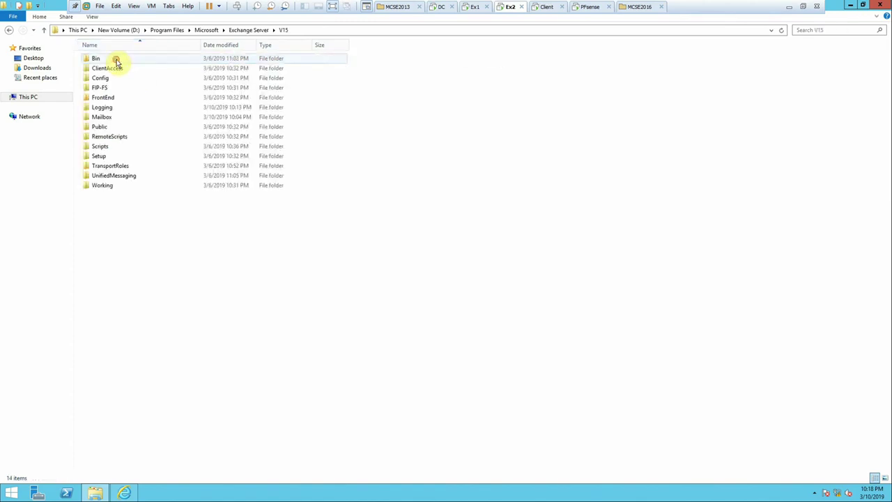
double_click(108, 116)
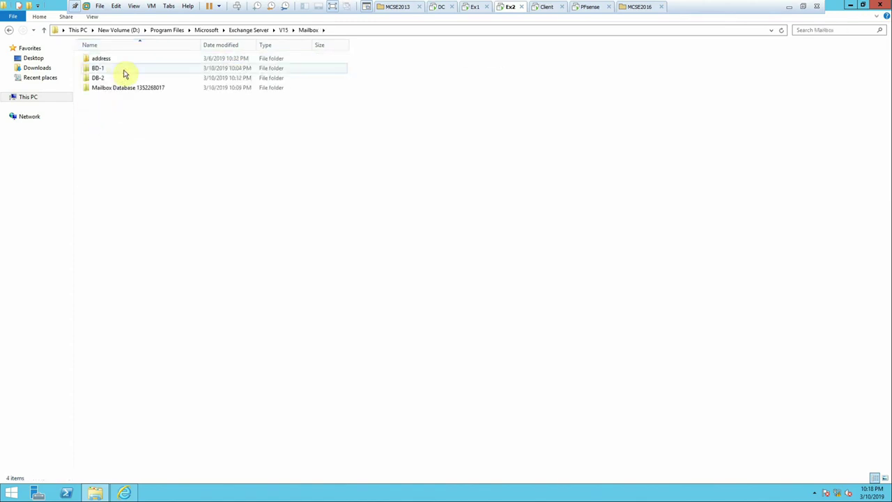
left_click(102, 70)
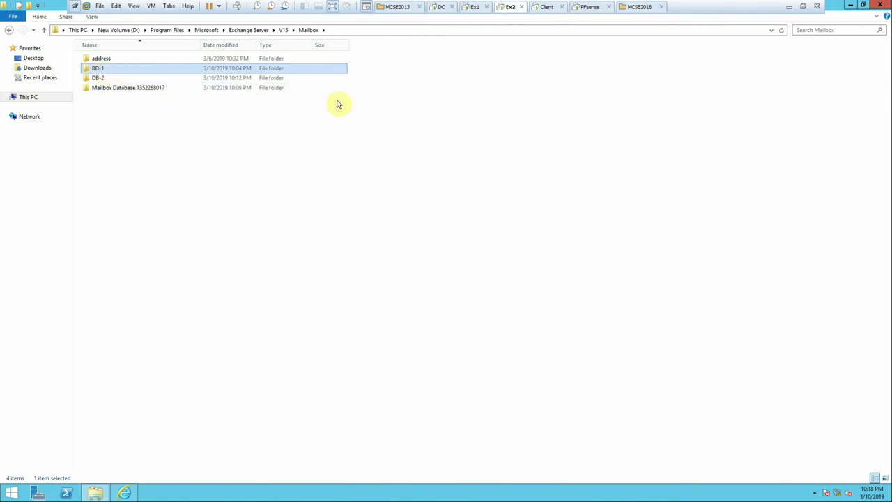
On Ex1, browse to D:\Program Files\Microsoft\Exchange Server\V15\Mailbox and check for the replicated DB-2 folder
left_click(469, 9)
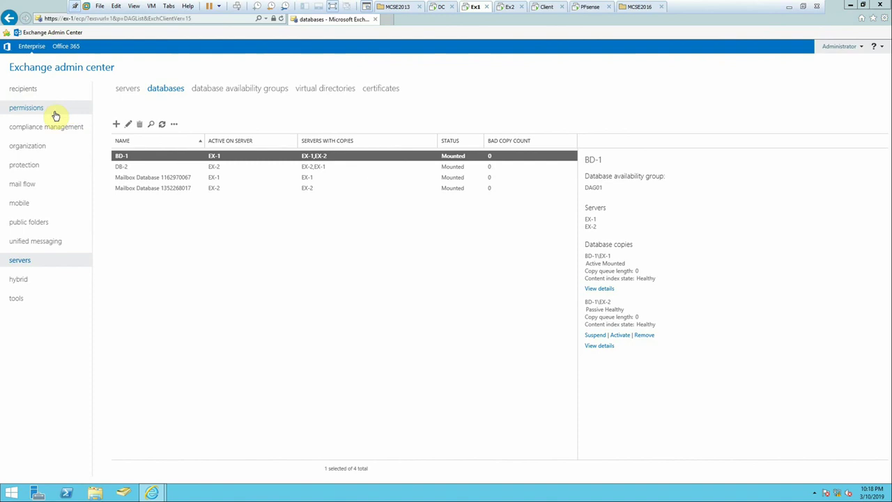
key("super+e")
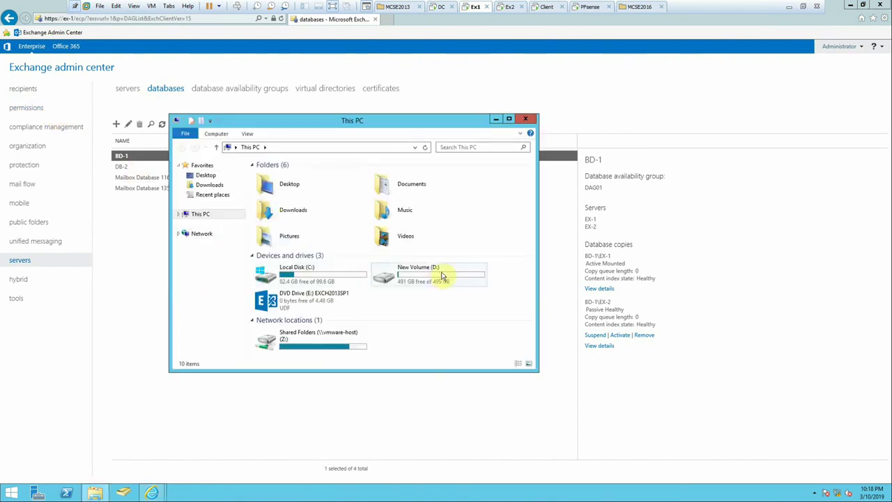
left_click(441, 275)
double_click(440, 275)
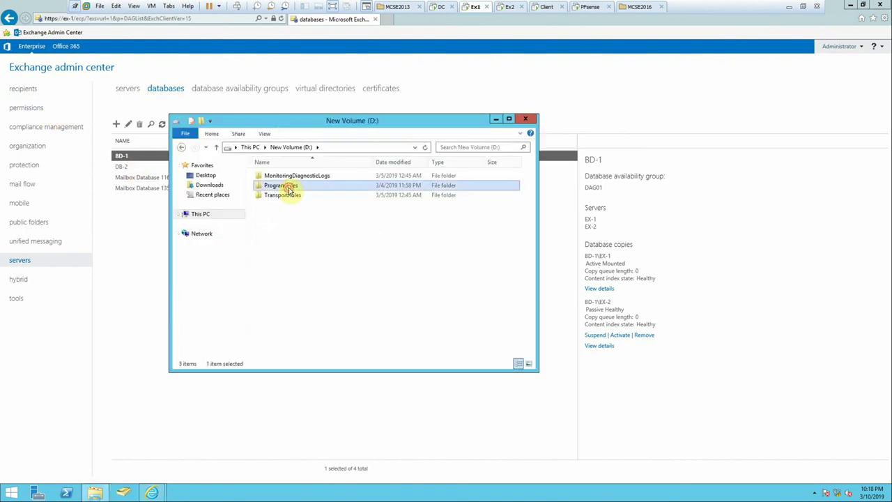
double_click(293, 185)
double_click(282, 175)
double_click(281, 179)
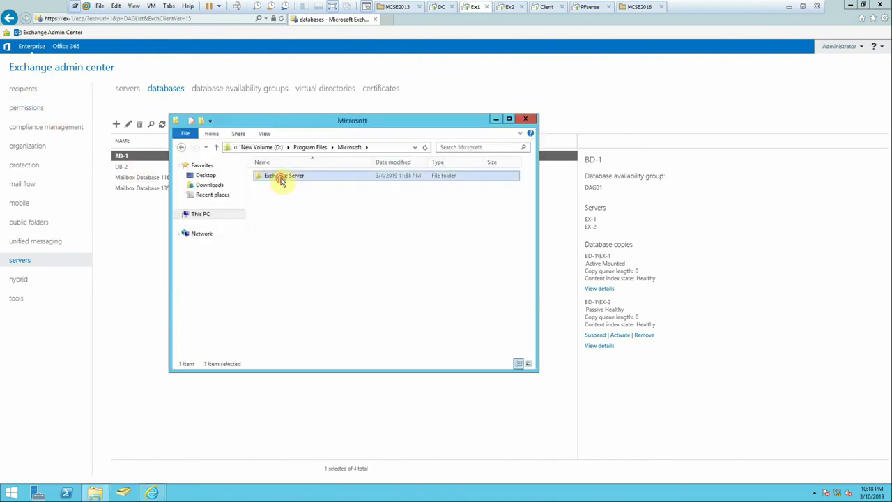
double_click(282, 178)
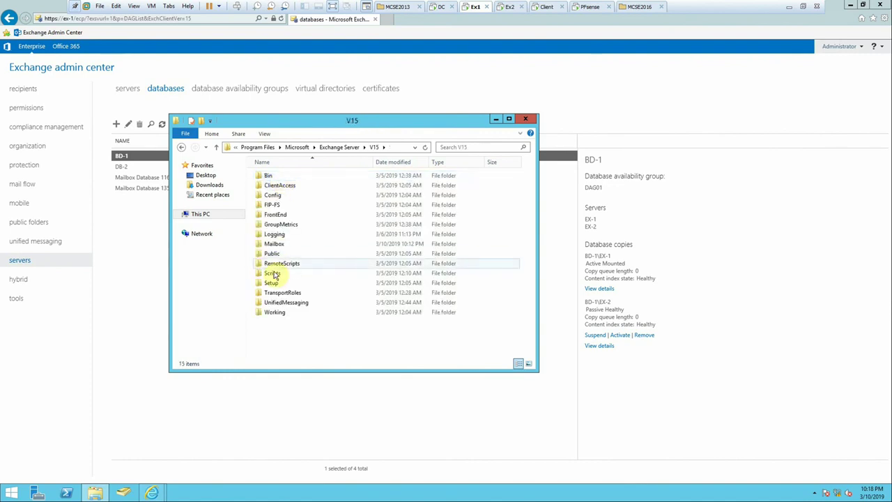
double_click(275, 244)
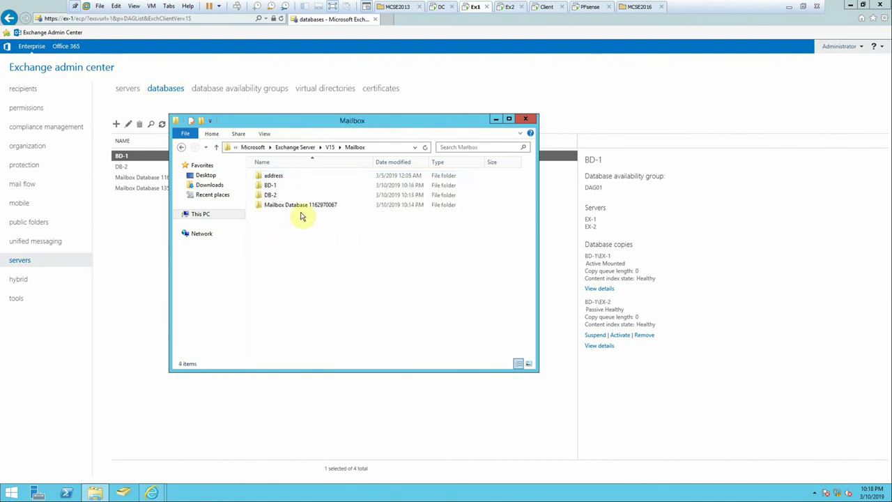
left_click(280, 197)
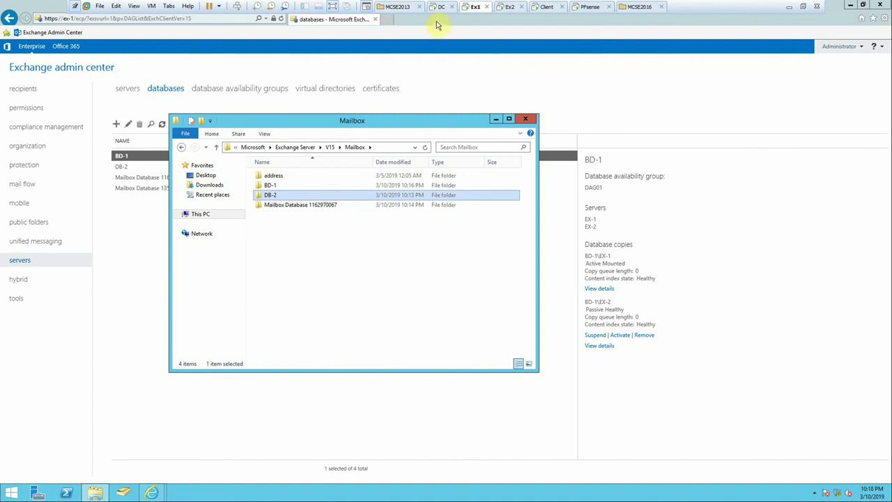
On Ex2, open Server Manager and review the local server's cluster name and cluster object type
left_click(509, 8)
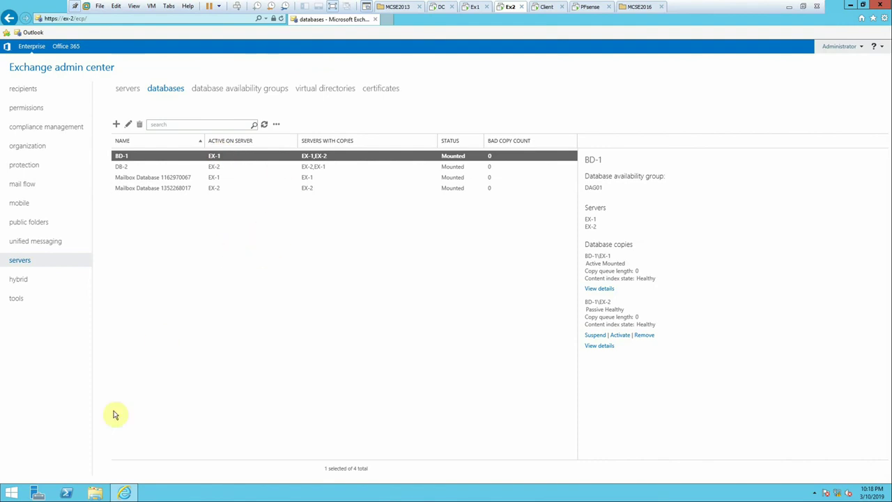
left_click(38, 493)
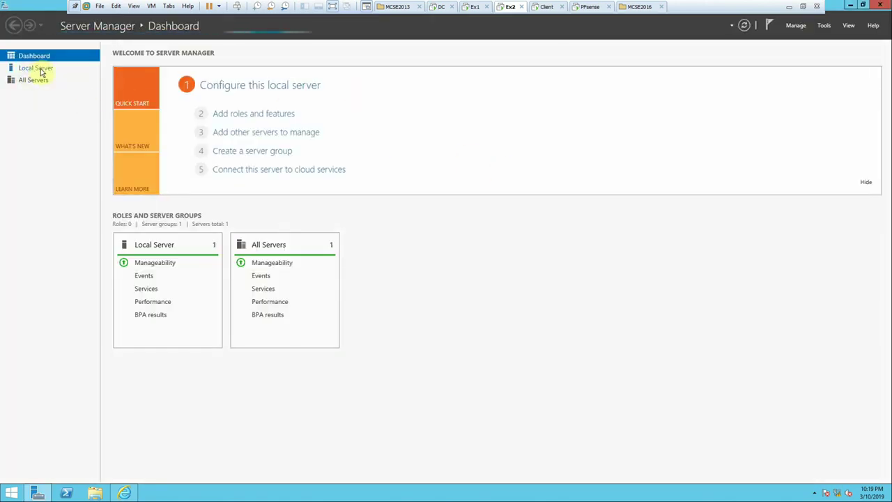
left_click(35, 68)
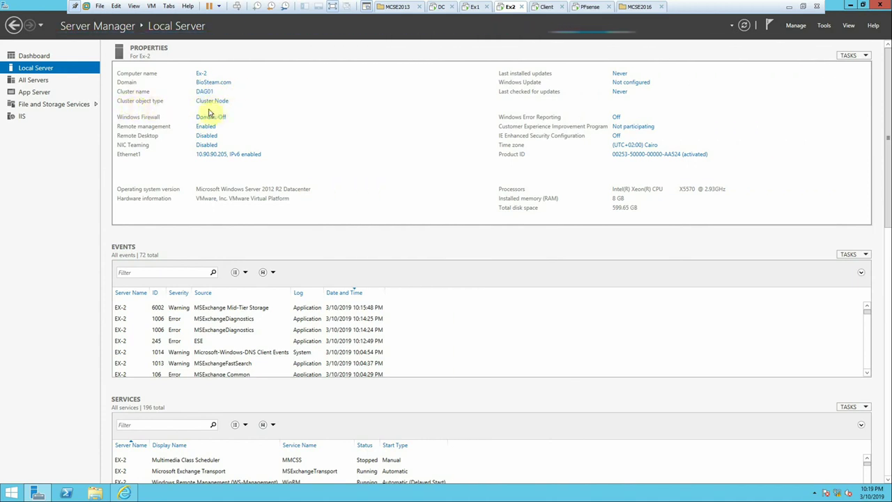
On Ex1, review the local server's cluster properties in Server Manager and look over the available management tools without opening one
left_click(475, 7)
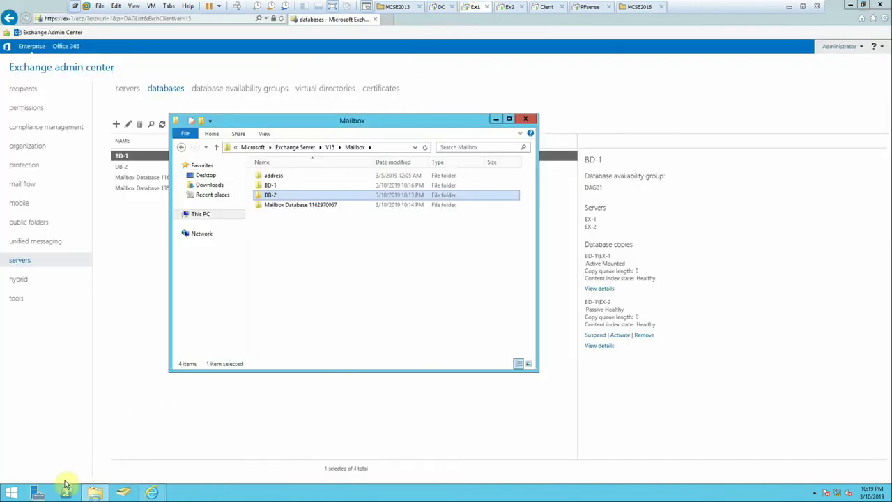
left_click(36, 493)
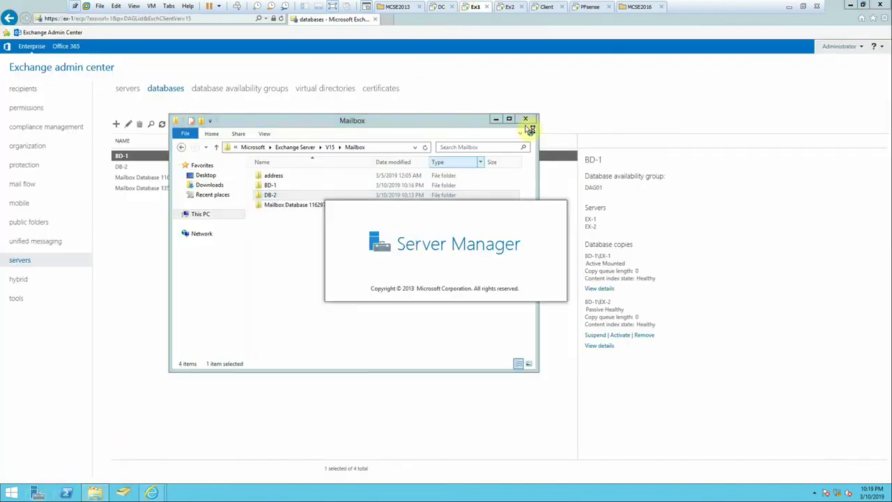
left_click(501, 121)
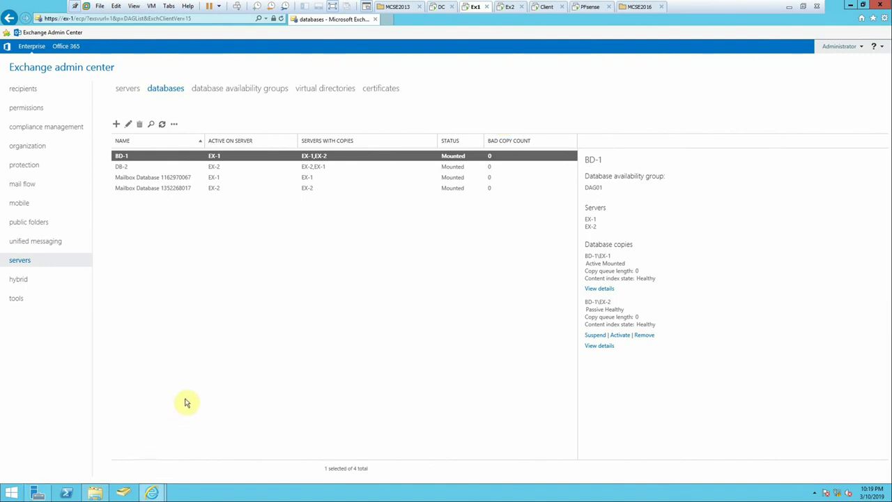
left_click(36, 492)
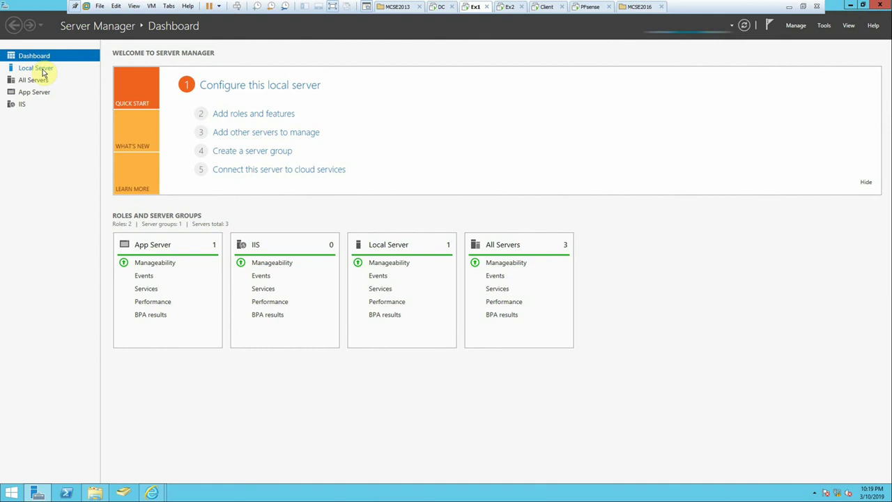
left_click(44, 71)
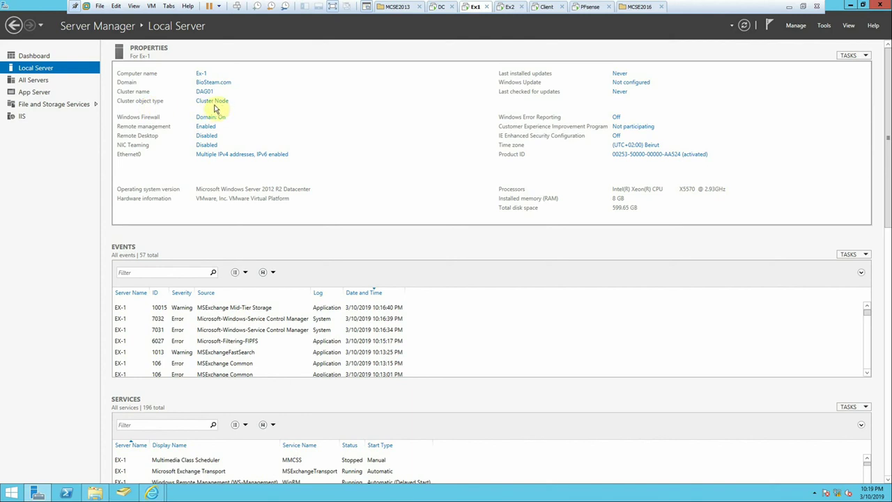
left_click(825, 27)
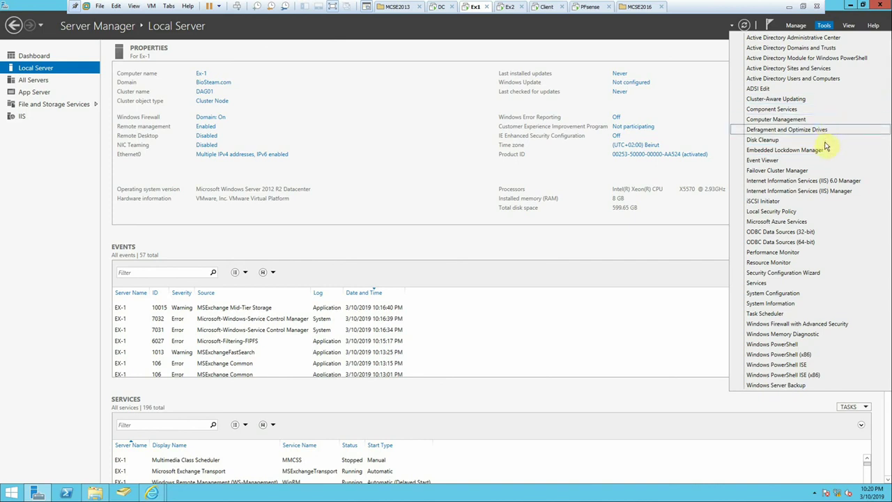
left_click(678, 224)
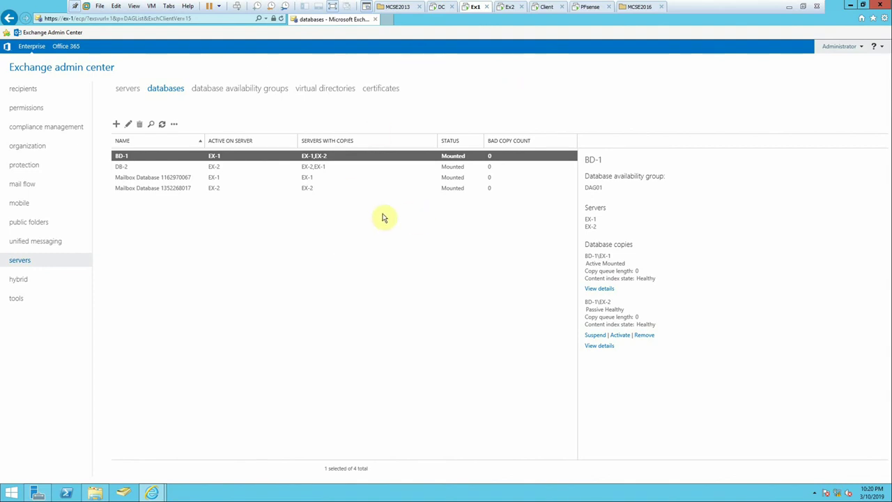
left_click(792, 7)
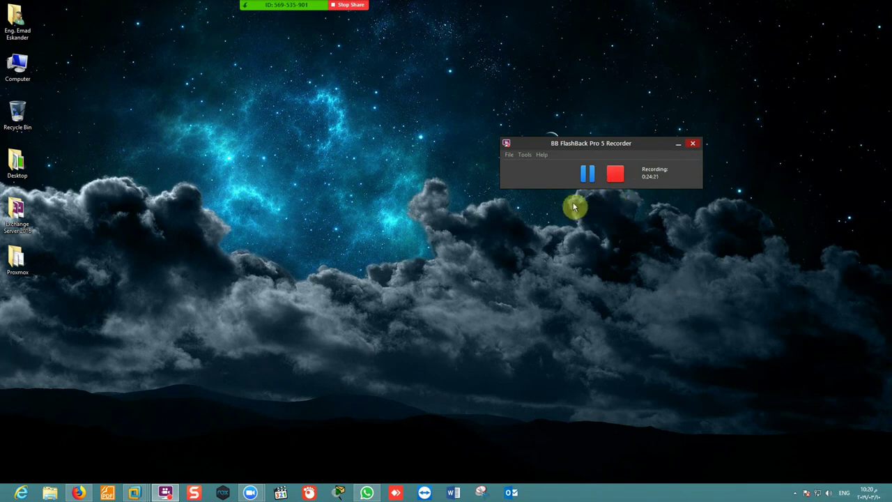
left_click_drag(526, 141, 532, 140)
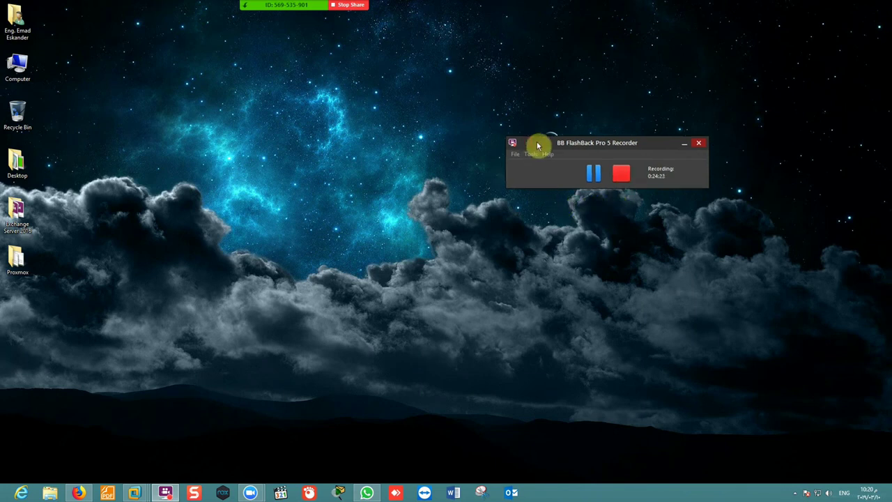
left_click(132, 492)
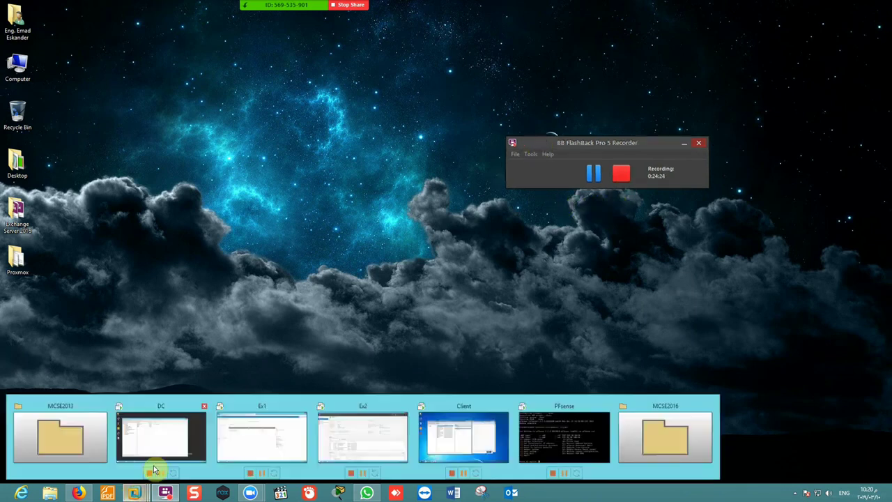
left_click(161, 450)
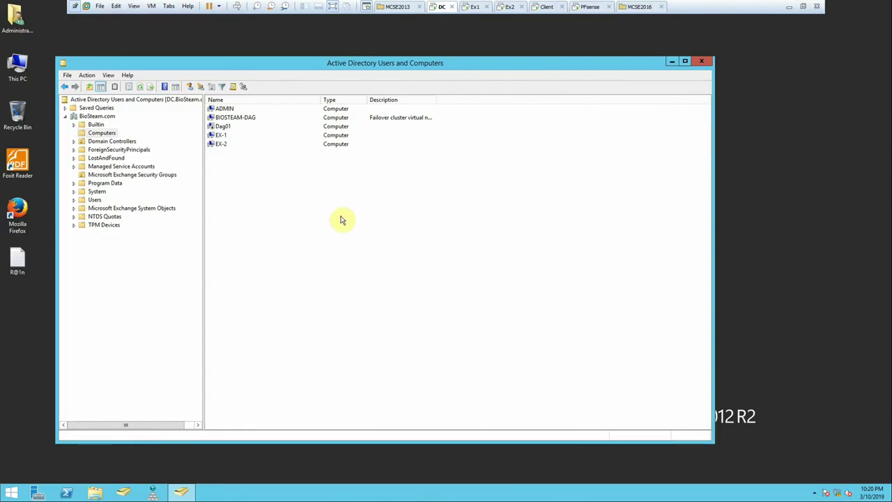
left_click(790, 6)
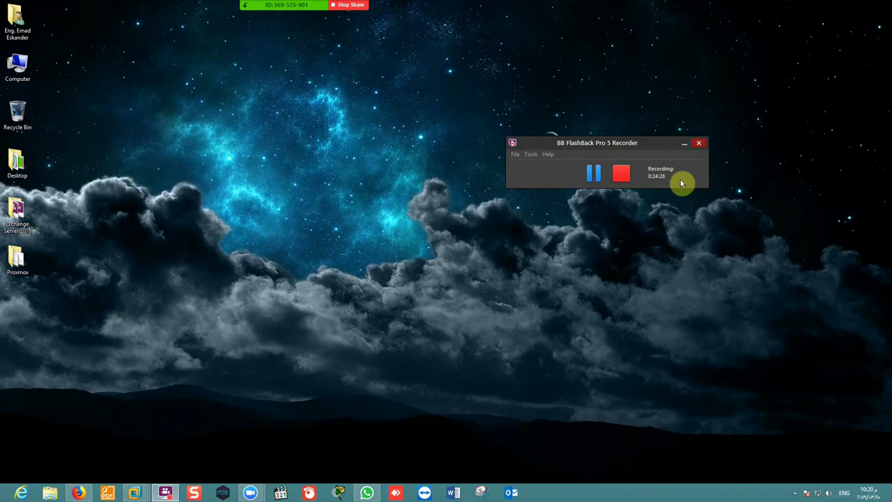